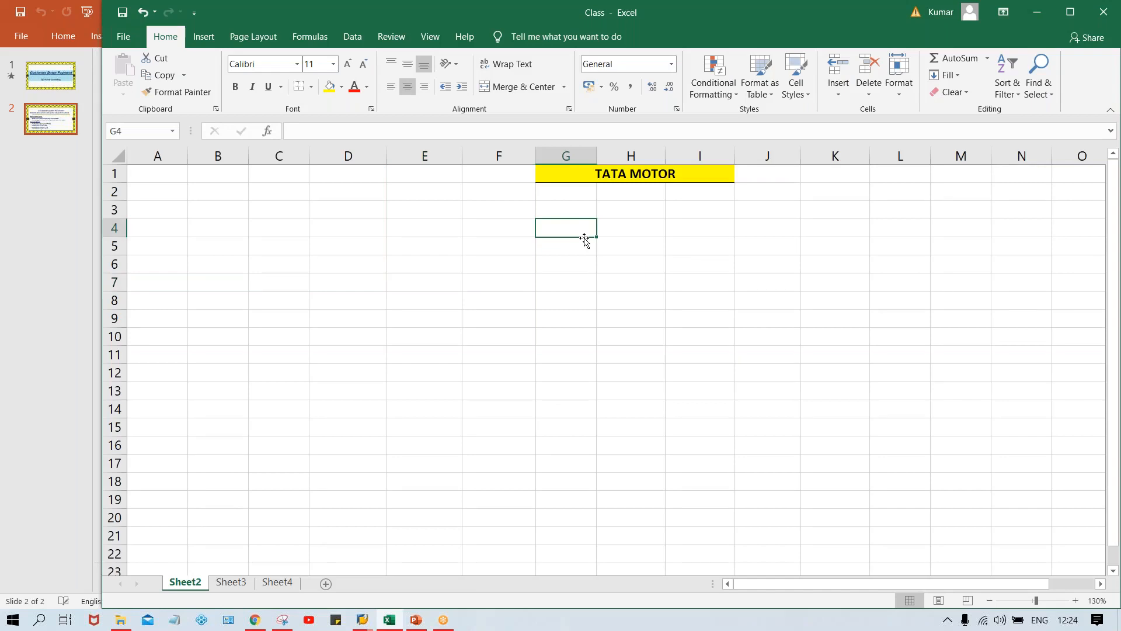
- List customers A, B, C, D, E, F, G and H down cells G5 to G12
left_click(584, 242)
type("A")
key("Return")
type("B")
key("Return")
type("C")
key("Return")
type("D")
key("Return")
type("E")
key("Return")
type("F")
key("Return")
type("G")
key("Return")
type("H")
key("Return")
- Add the bold header "CUST." in G4 above the customer list
left_click(578, 229)
type("CU")
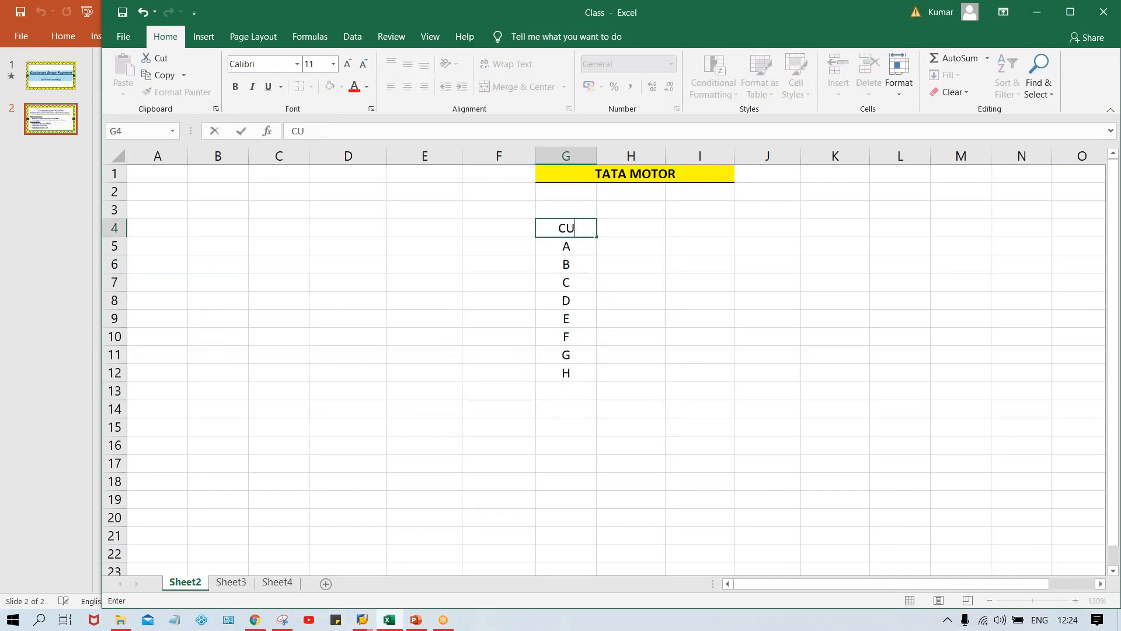
type("ST.")
key("Return")
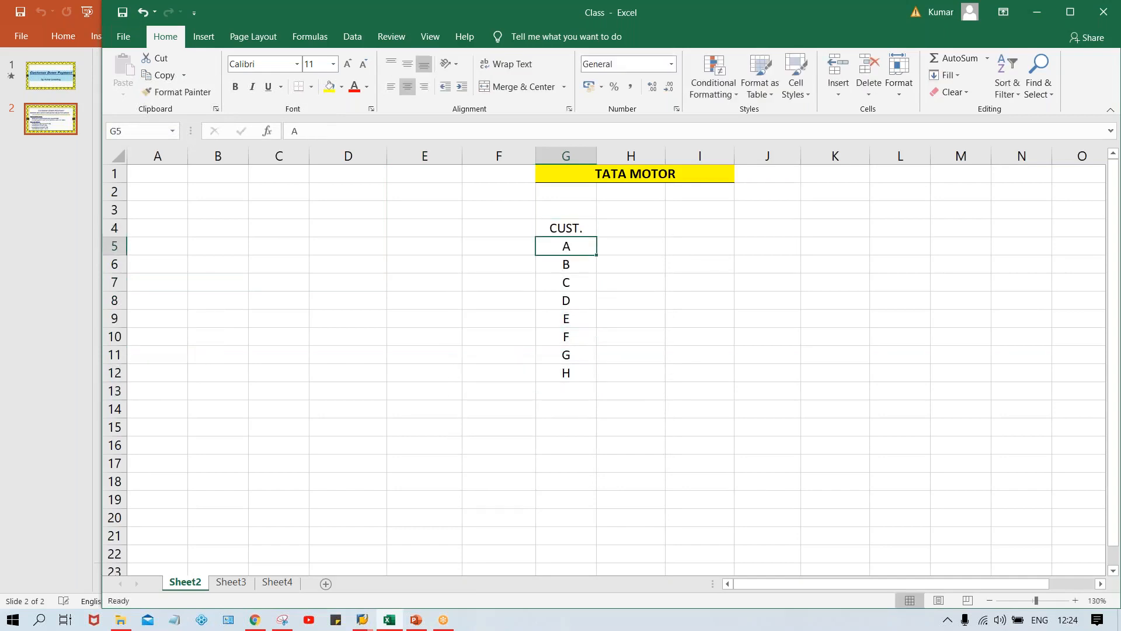
left_click(567, 229)
key("ctrl+b")
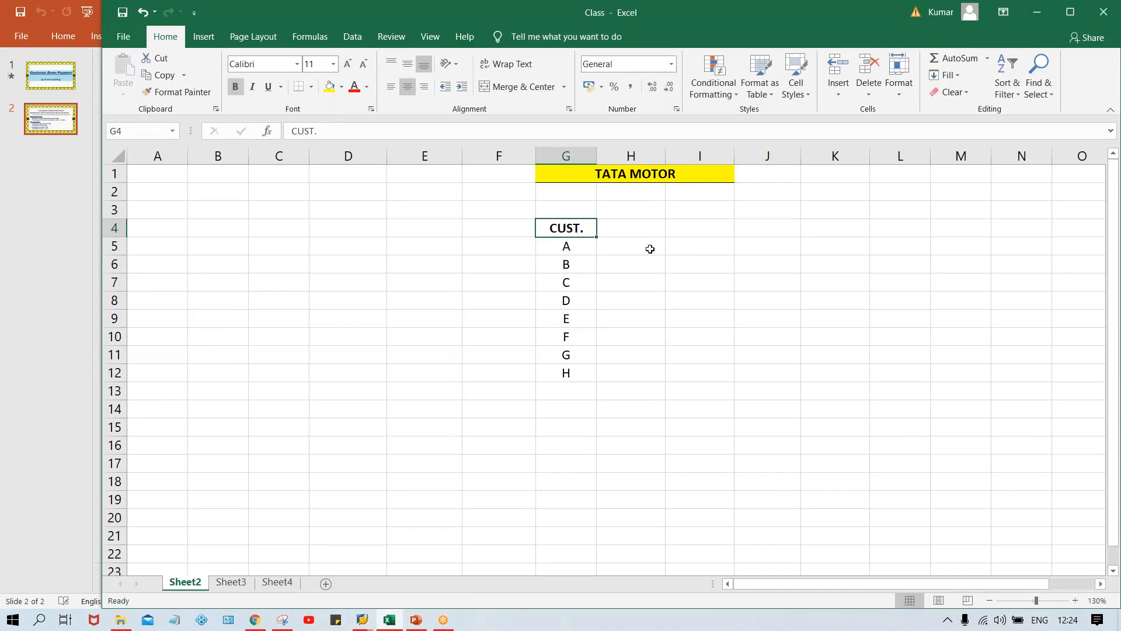
- Add the bold header "AMT." in H4 beside the customer header
left_click(647, 247)
left_click(612, 222)
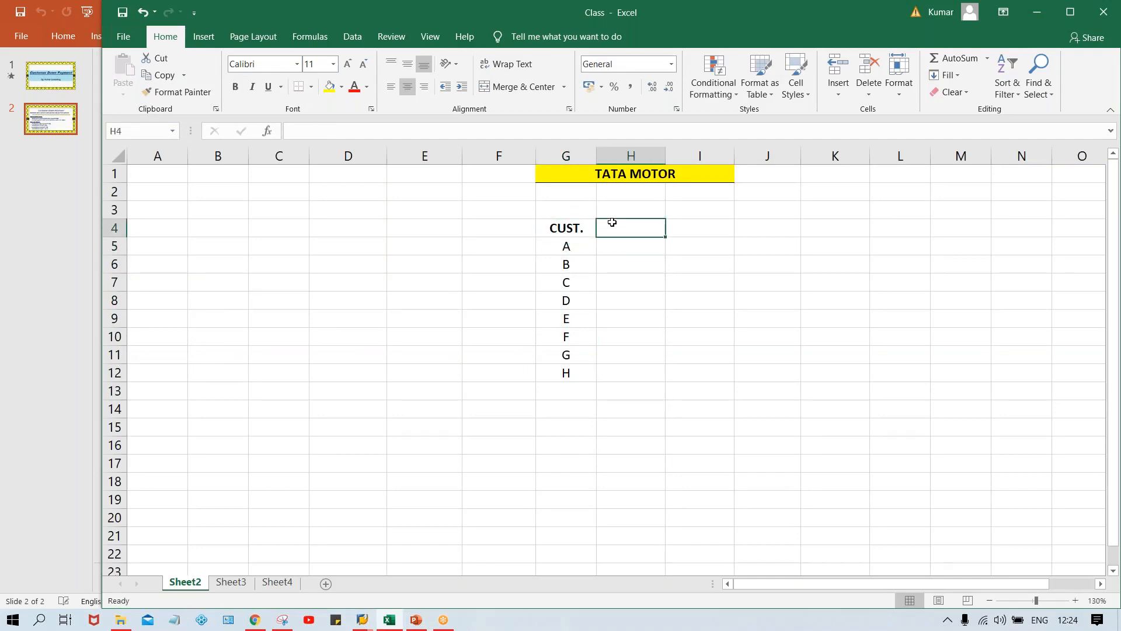
type("AMT.")
key("Return")
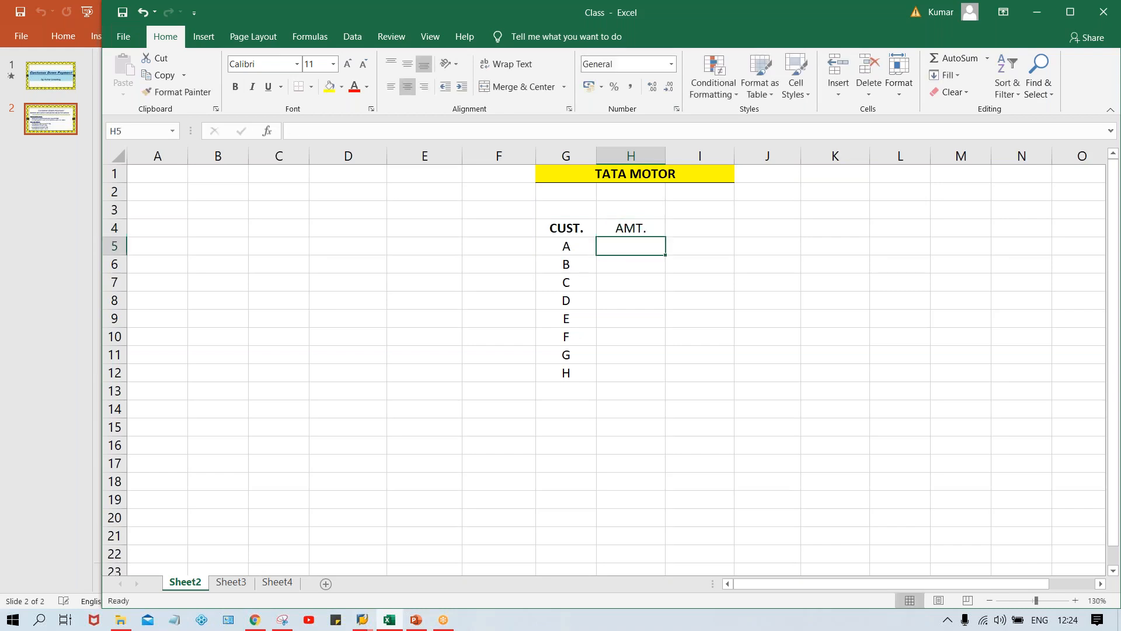
key("Up")
key("ctrl+b")
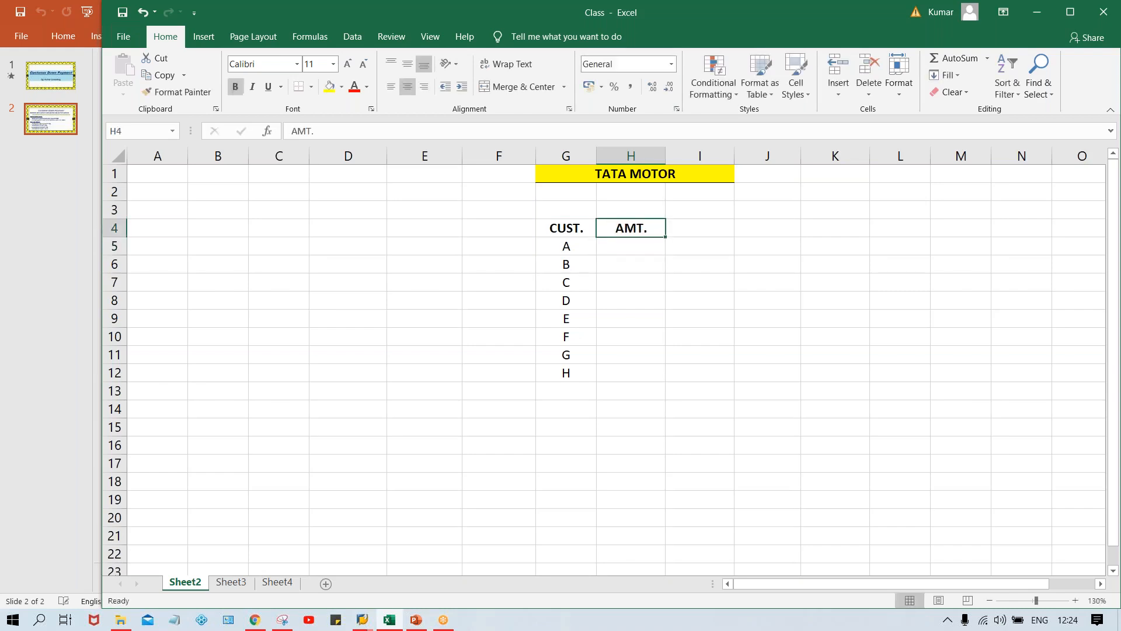
- Fill H5 to H12 with the amounts 1000, 5000, 4000, 6000, 3000, 5500, 3500 and 4000
left_click(639, 249)
type("1000")
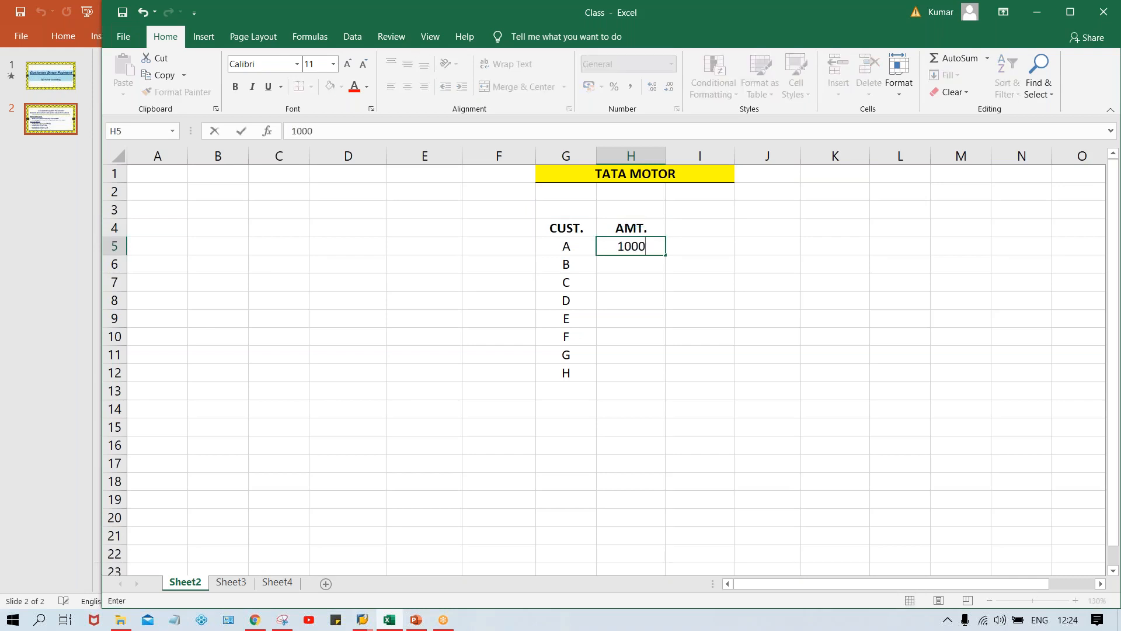
key("Return")
type("5000")
key("Return")
type("4000")
key("Return")
type("6000")
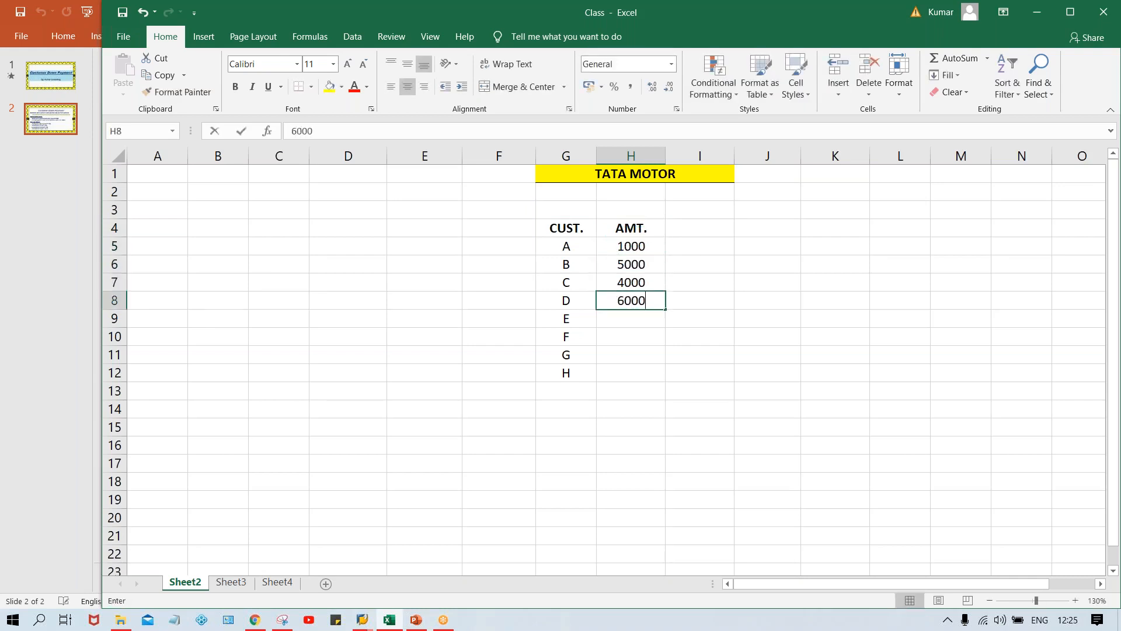
key("Return")
type("3000")
key("Return")
type("5500")
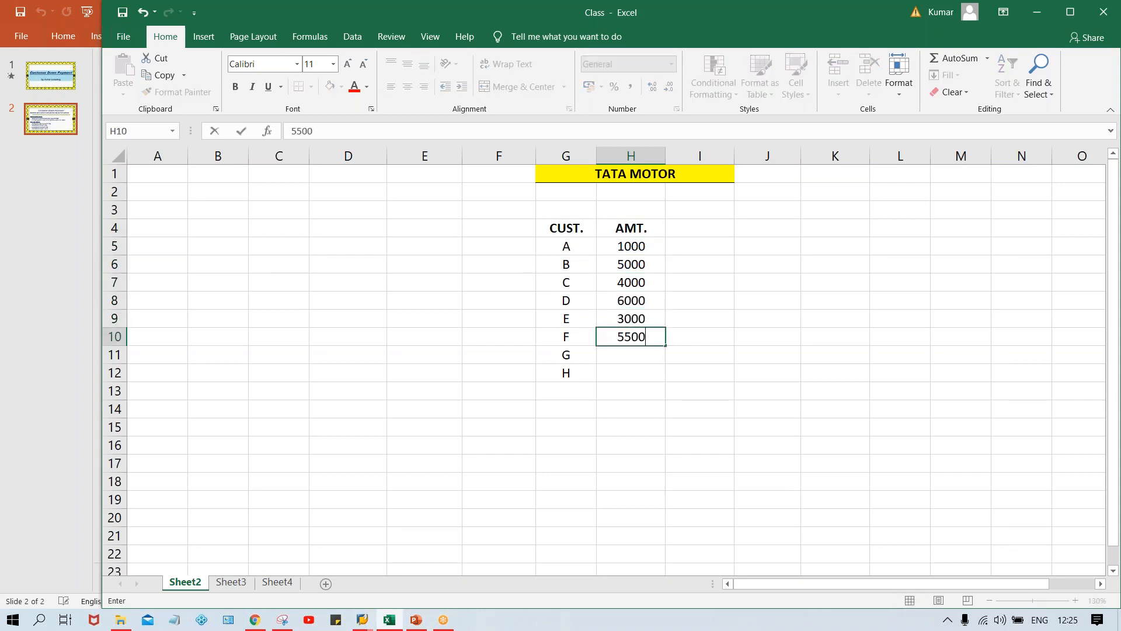
key("Return")
type("3500")
key("Return")
type("4000")
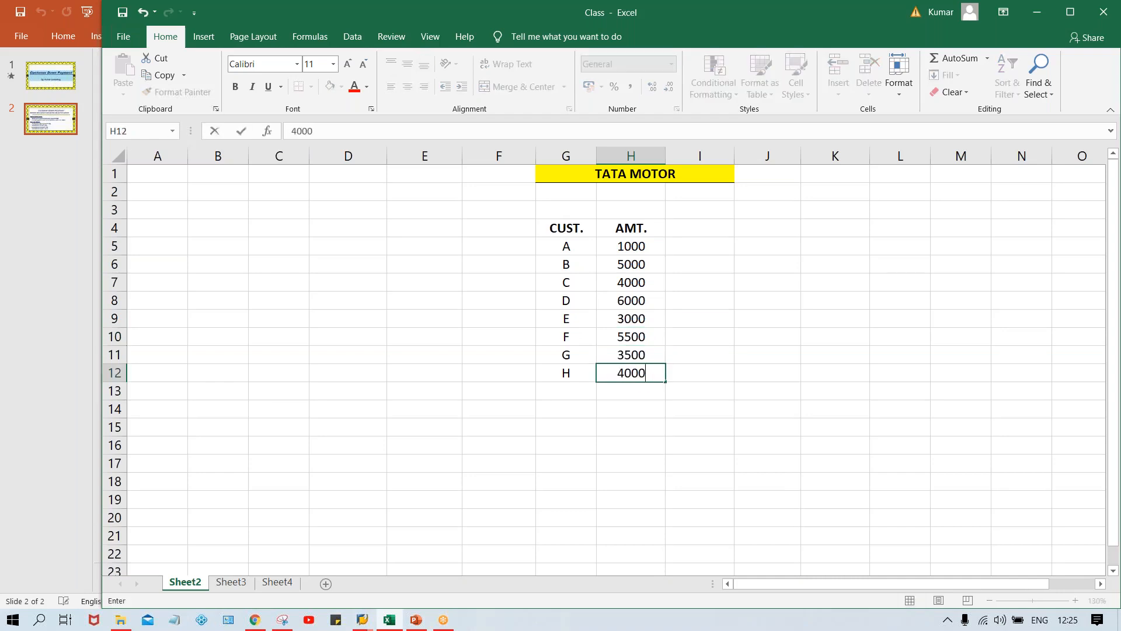
key("Return")
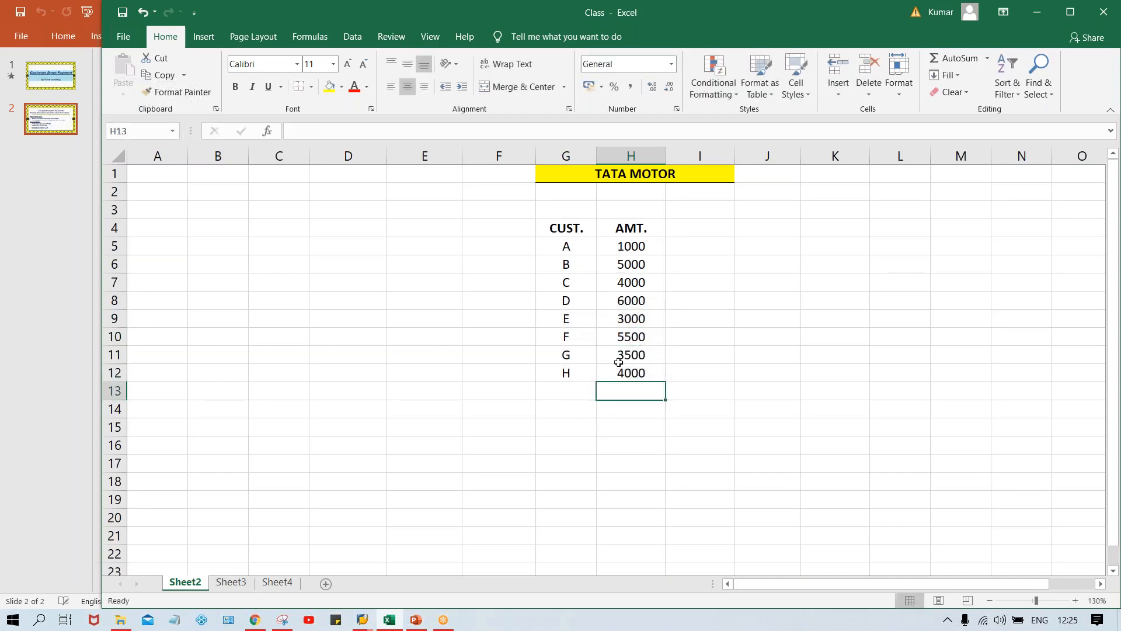
- Examine the customer entries and their amounts in G5:H12, including the overall sum of the amounts
left_click(638, 244)
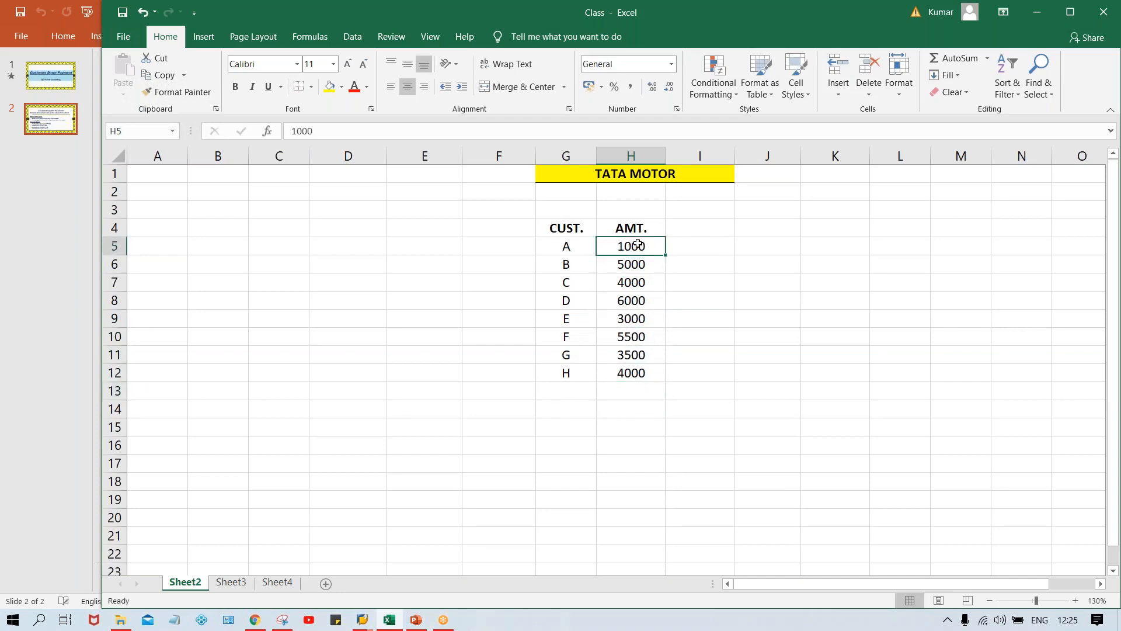
left_click(623, 282)
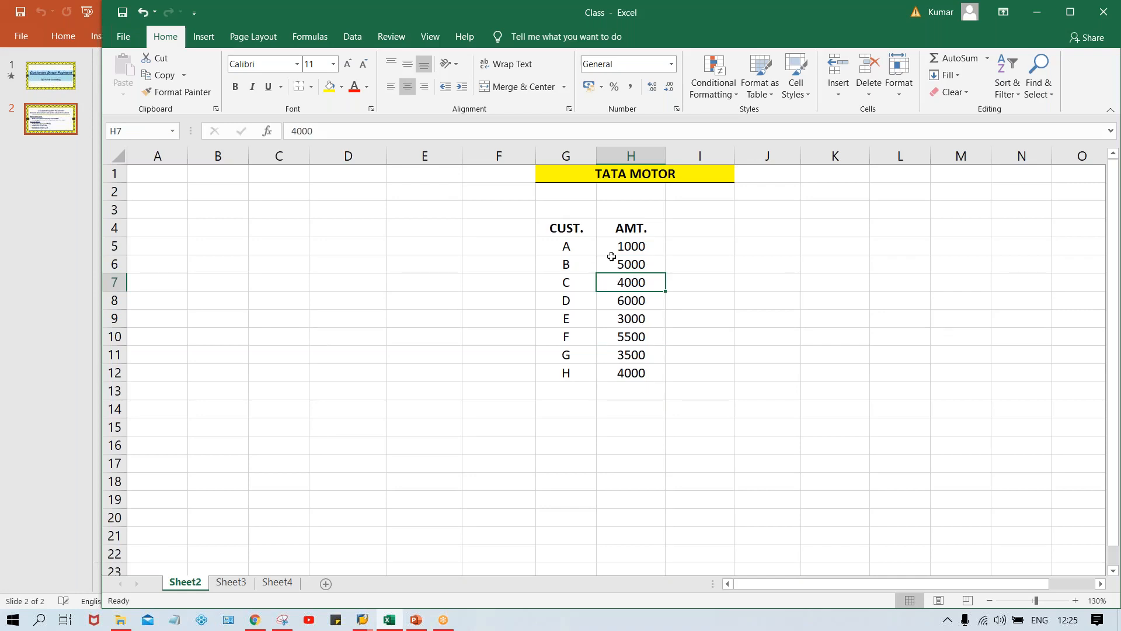
left_click_drag(640, 249, 640, 374)
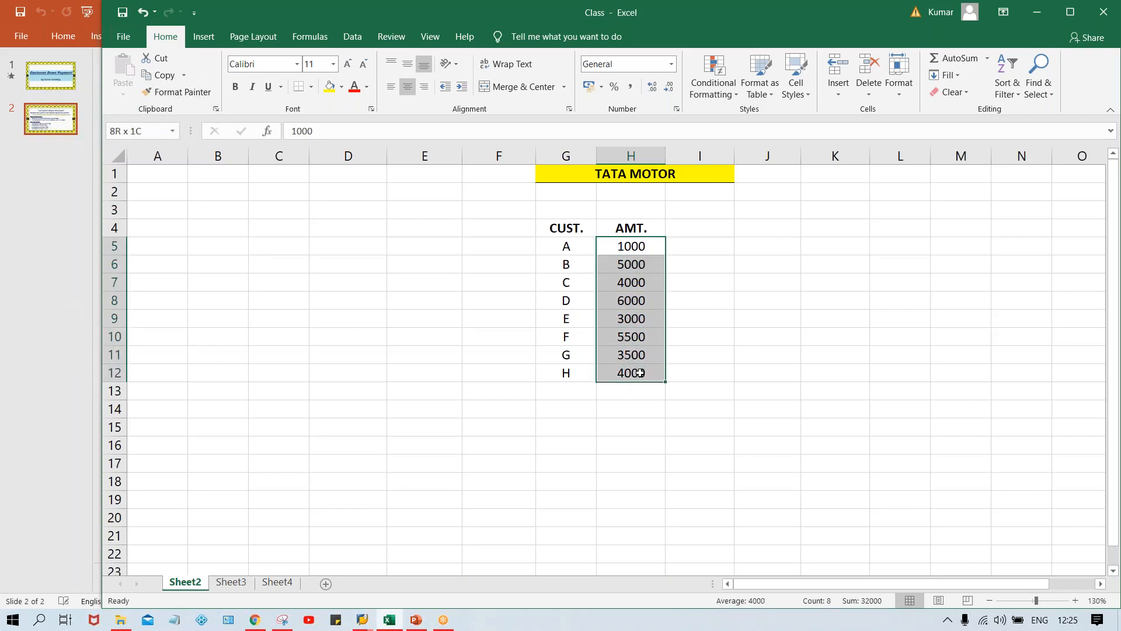
left_click_drag(640, 373, 639, 373)
left_click(582, 243)
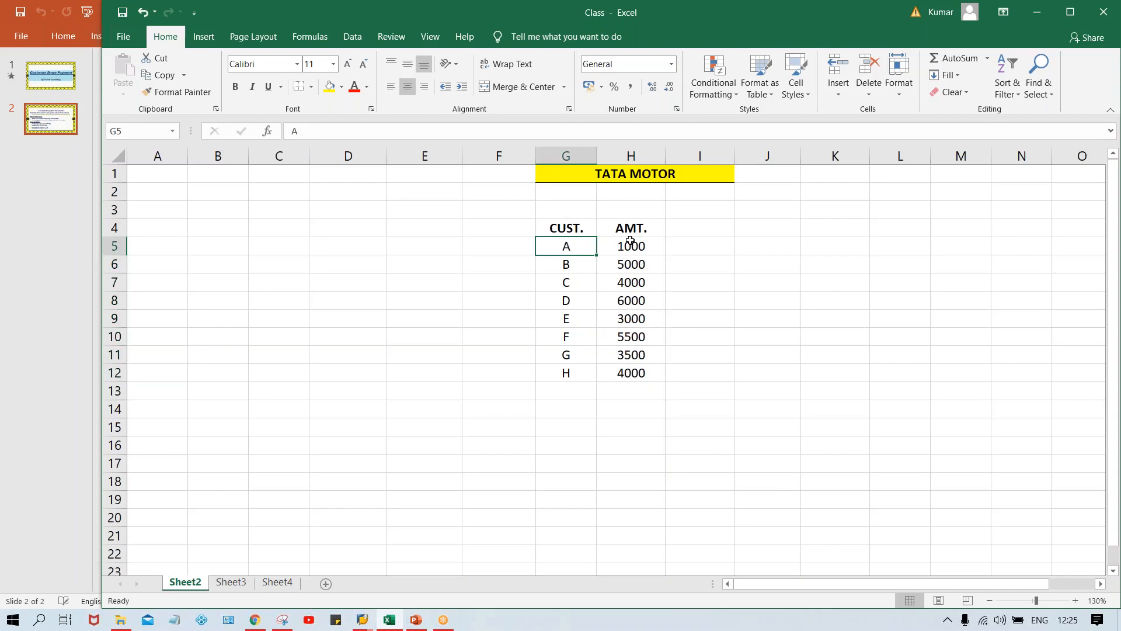
left_click(565, 260)
left_click(570, 286)
left_click(573, 312)
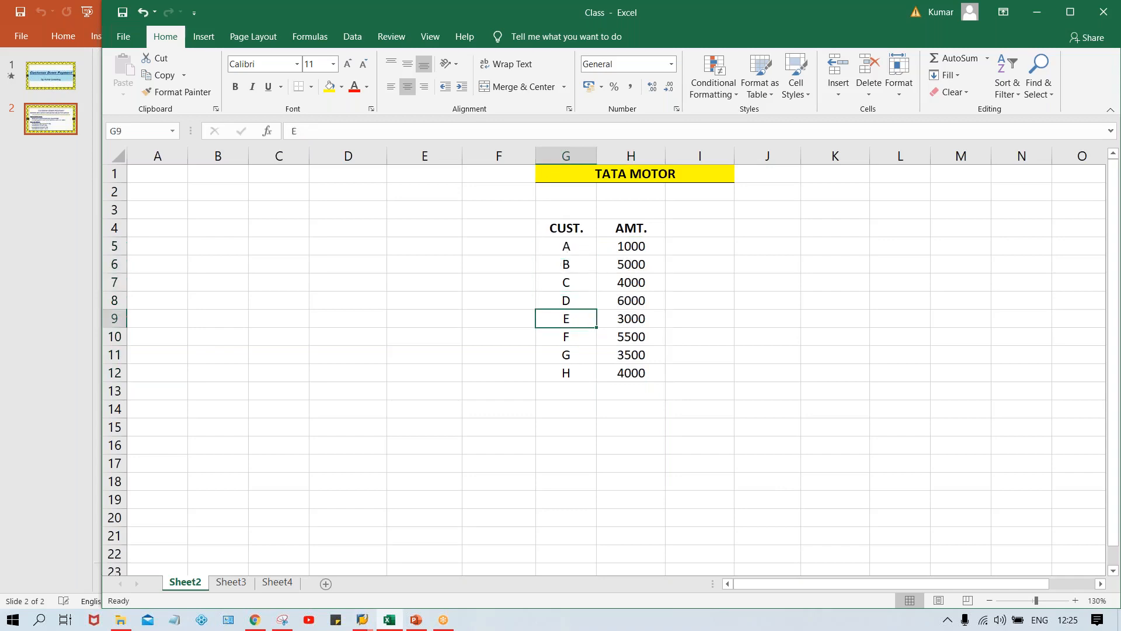
left_click(576, 250)
left_click(637, 233)
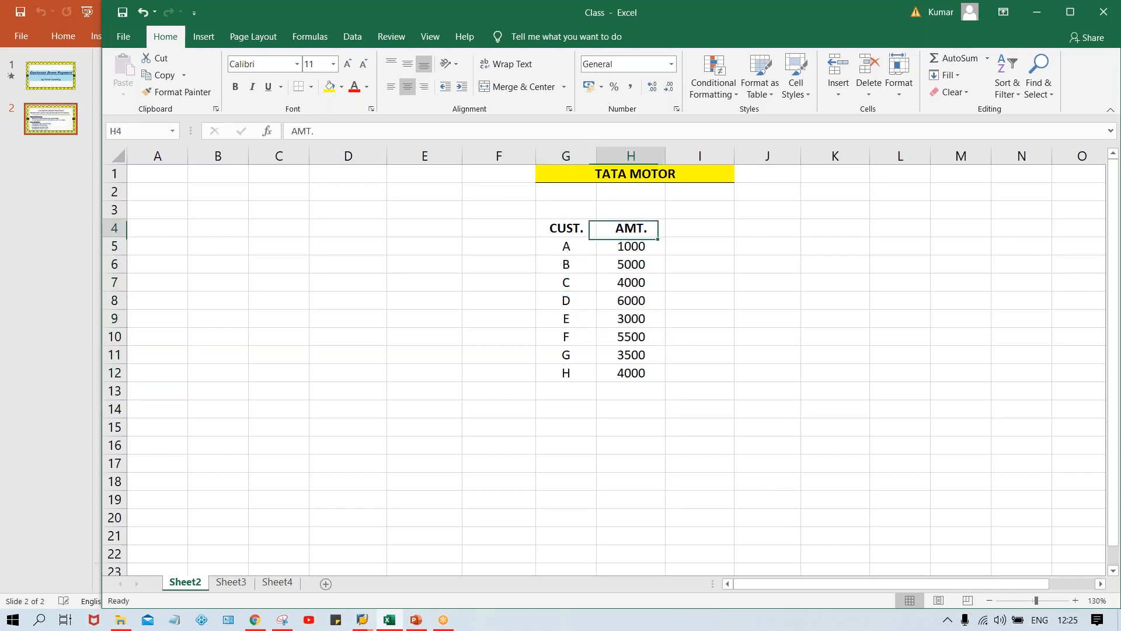
left_click(622, 262)
- Check the sum of the amounts in H5:H12 and enter the total as 32K in H14
left_click_drag(645, 246, 645, 375)
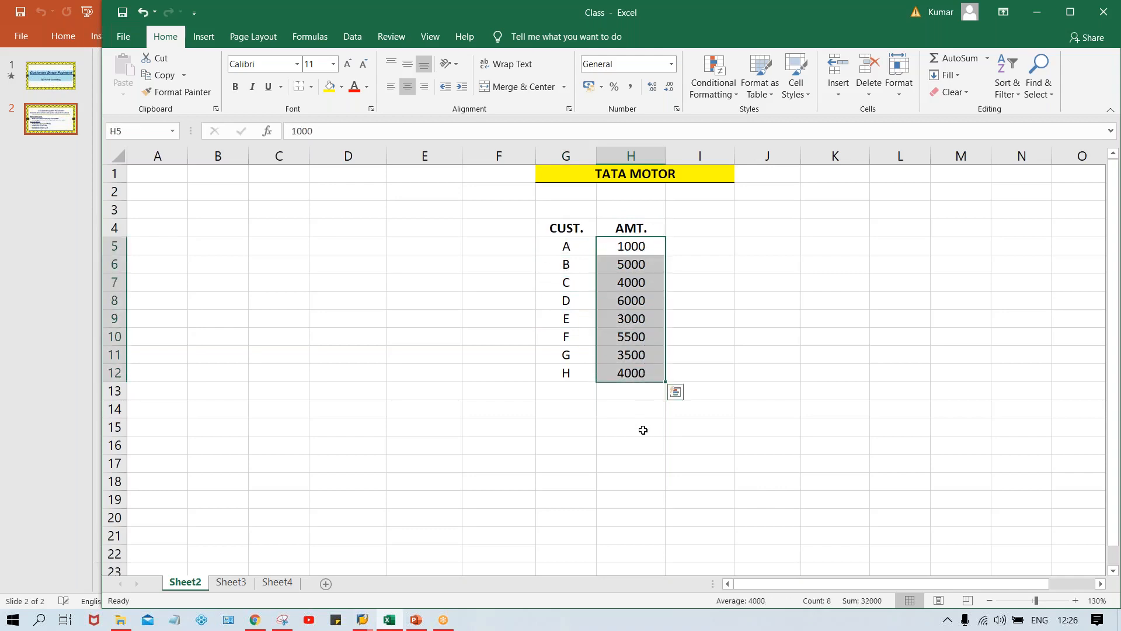
left_click(638, 408)
type("32K")
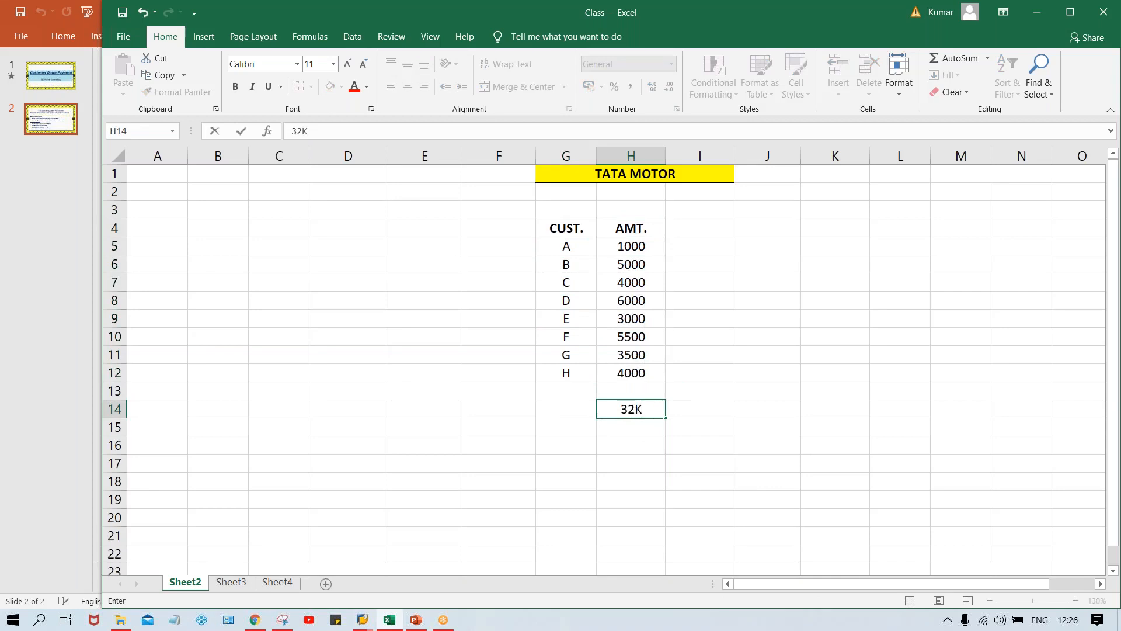
key("Return")
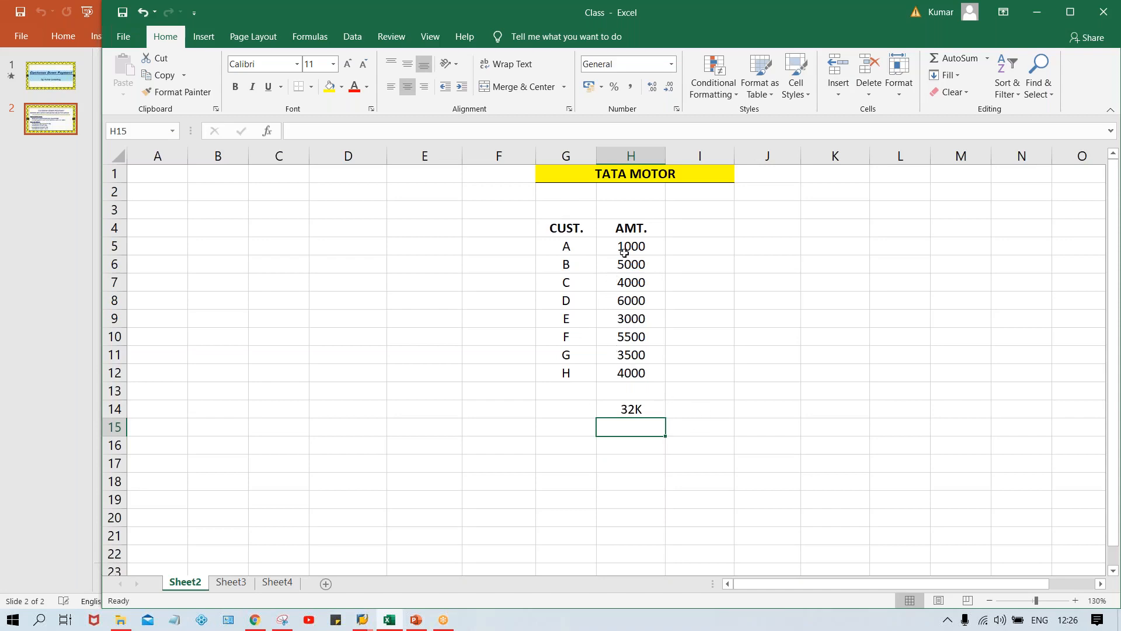
left_click_drag(635, 242, 649, 368)
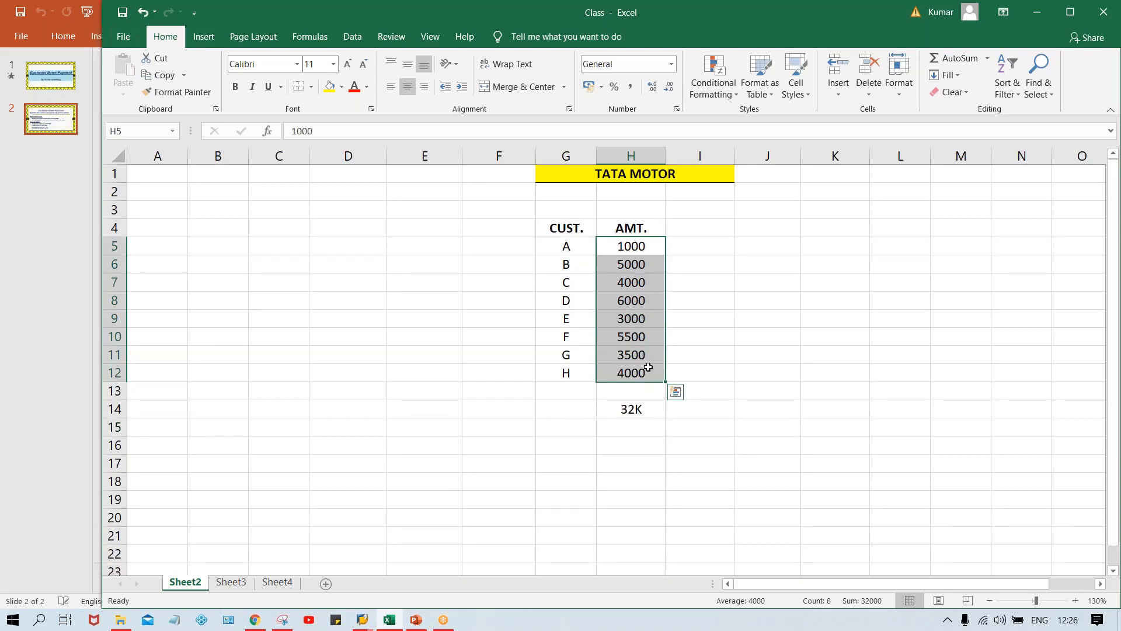
left_click(611, 246)
left_click(631, 263)
left_click(626, 301)
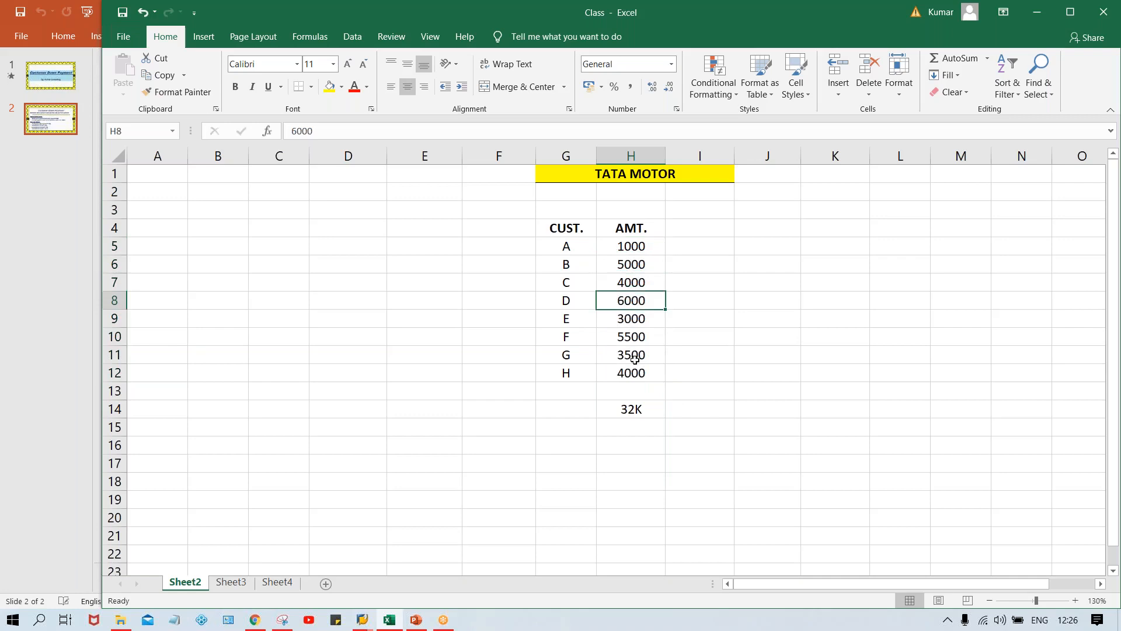
- Add the bold header "RECON. ACT" in F4 before the customer column
left_click(505, 231)
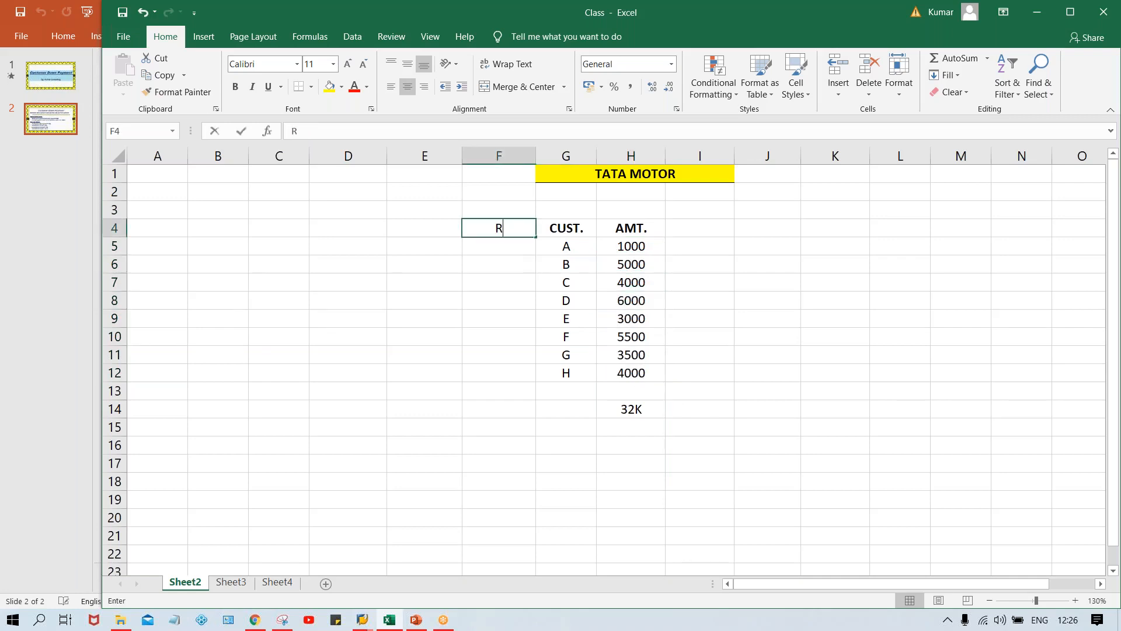
type("RECON")
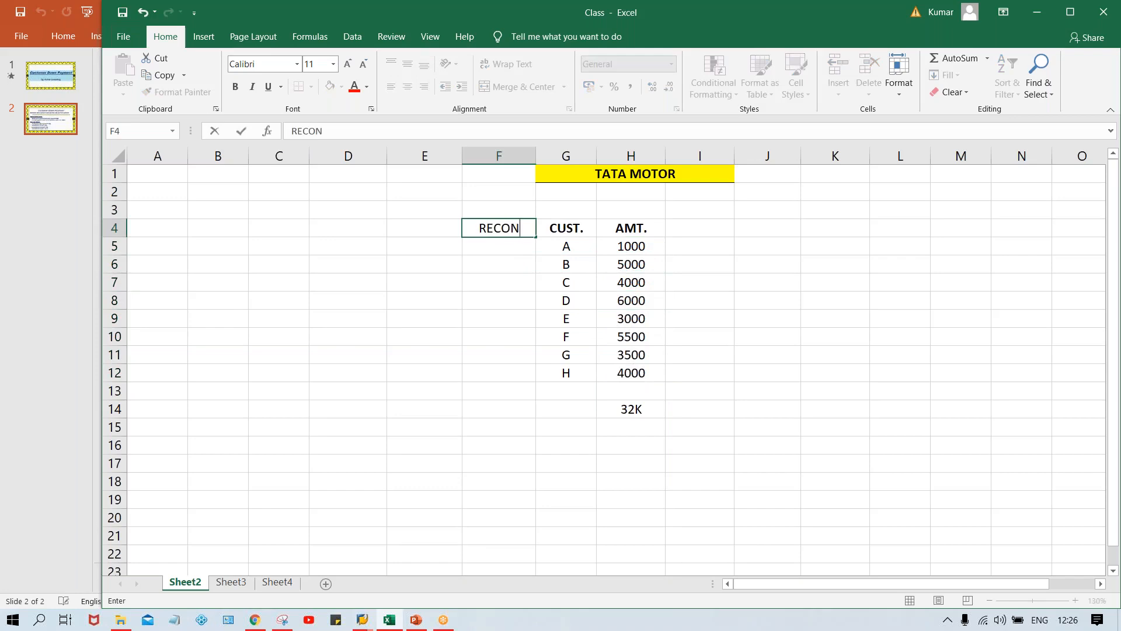
type(". ACT")
key("Return")
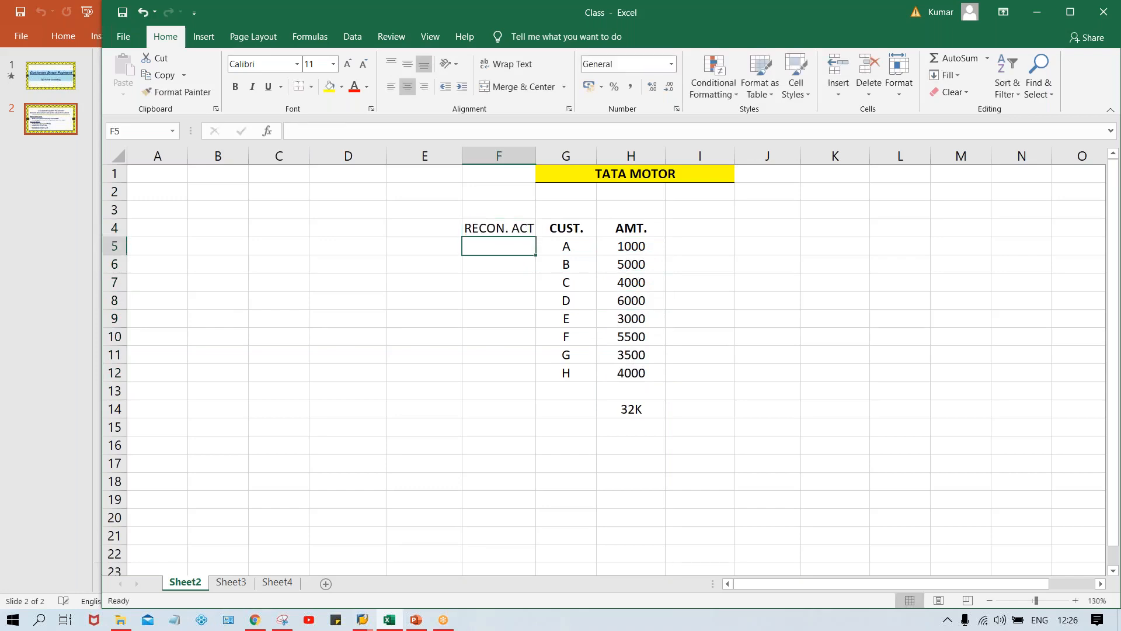
left_click(496, 230)
key("ctrl+b")
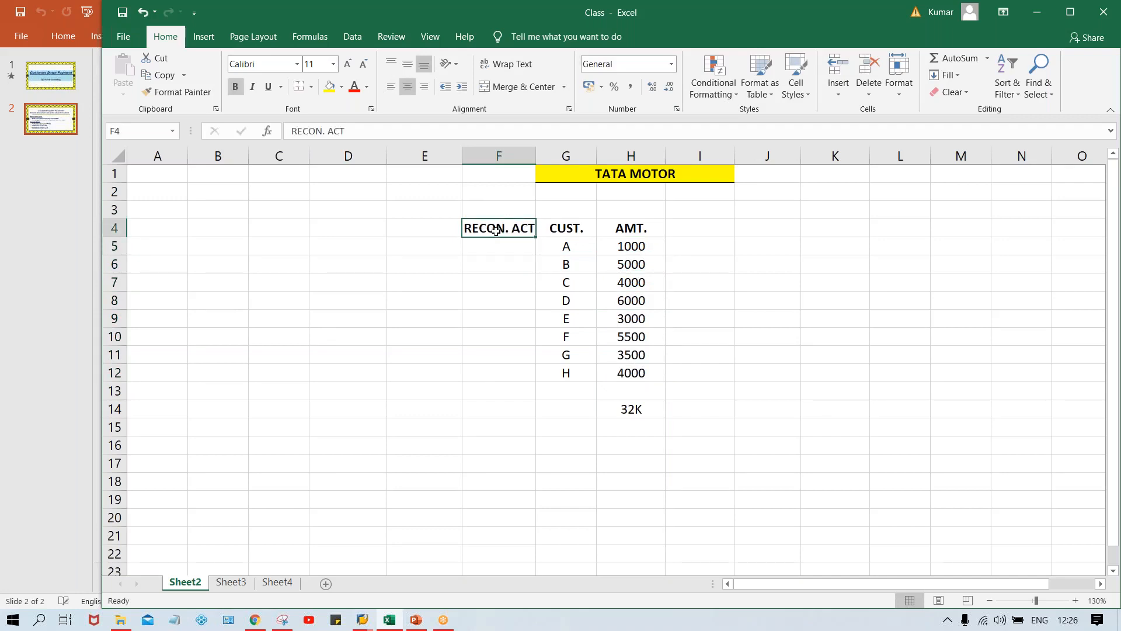
- Enter reconciliation account 1005 in F5 and fill it down to F12 for every customer
left_click(490, 246)
type("1005")
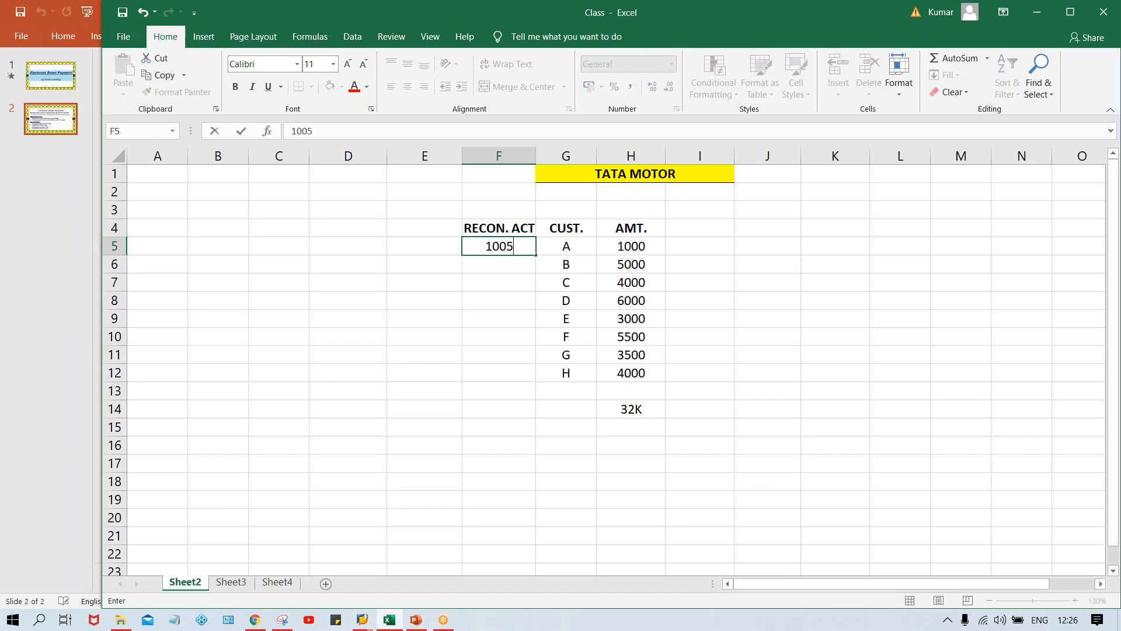
key("Return")
left_click(509, 247)
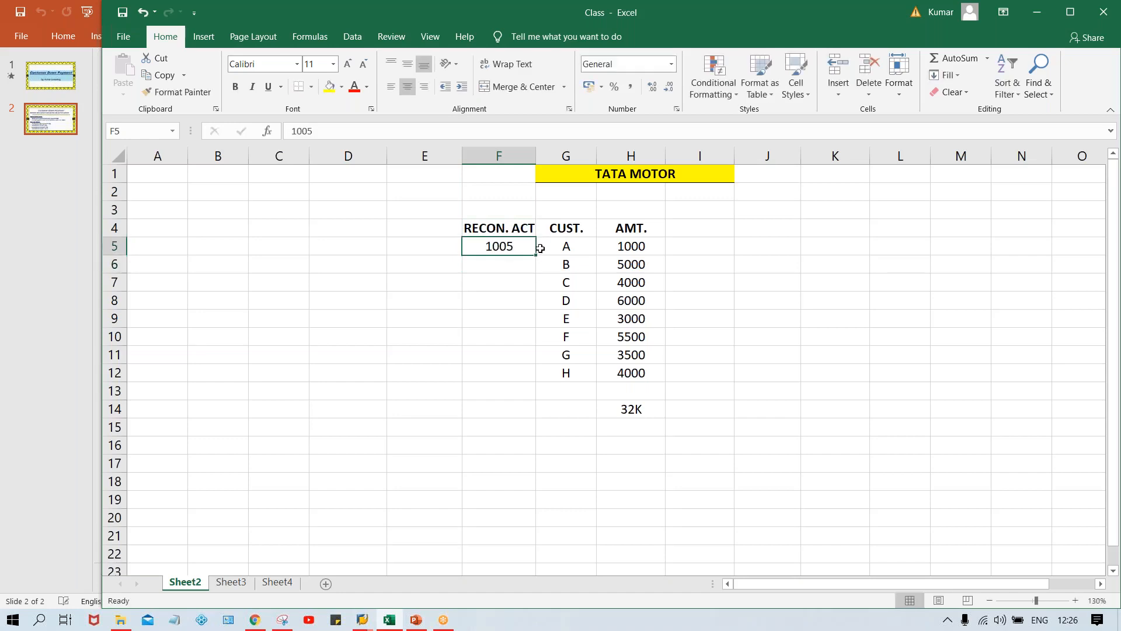
left_click_drag(512, 243, 519, 372)
key("ctrl+d")
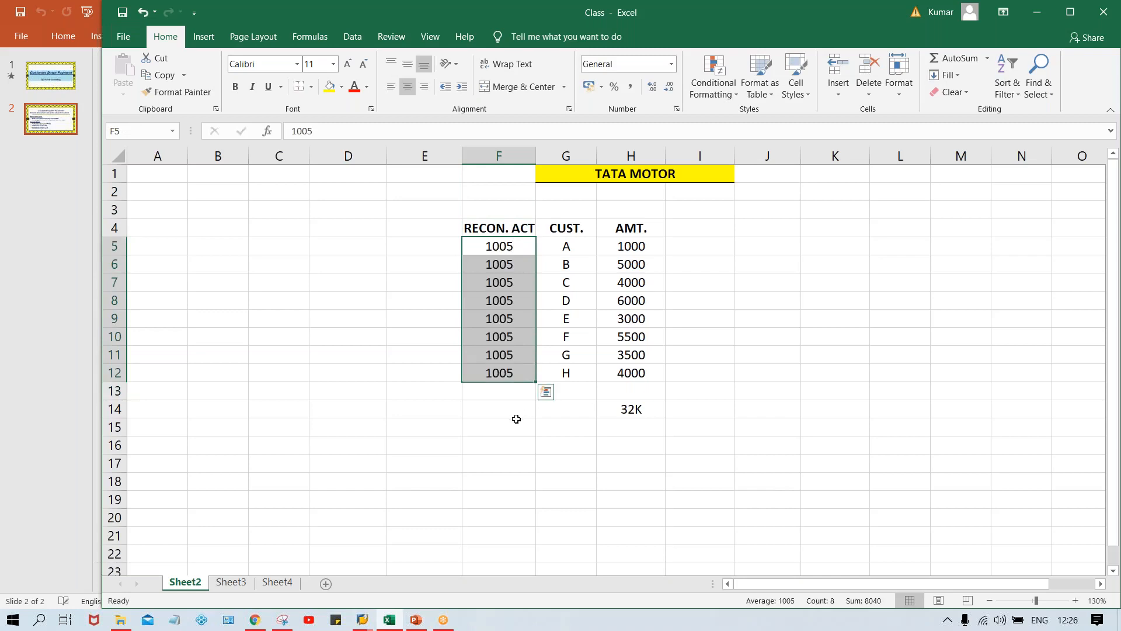
- Examine how the reconciliation account in F5:F12 relates to the customers and amounts beside it
left_click(582, 251)
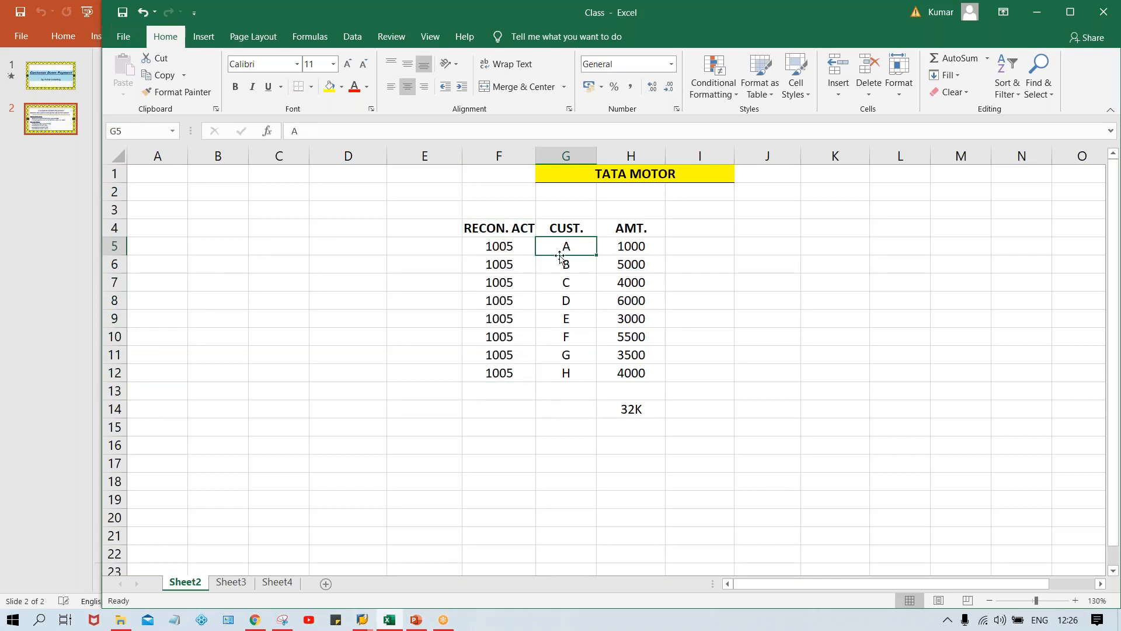
left_click(502, 247)
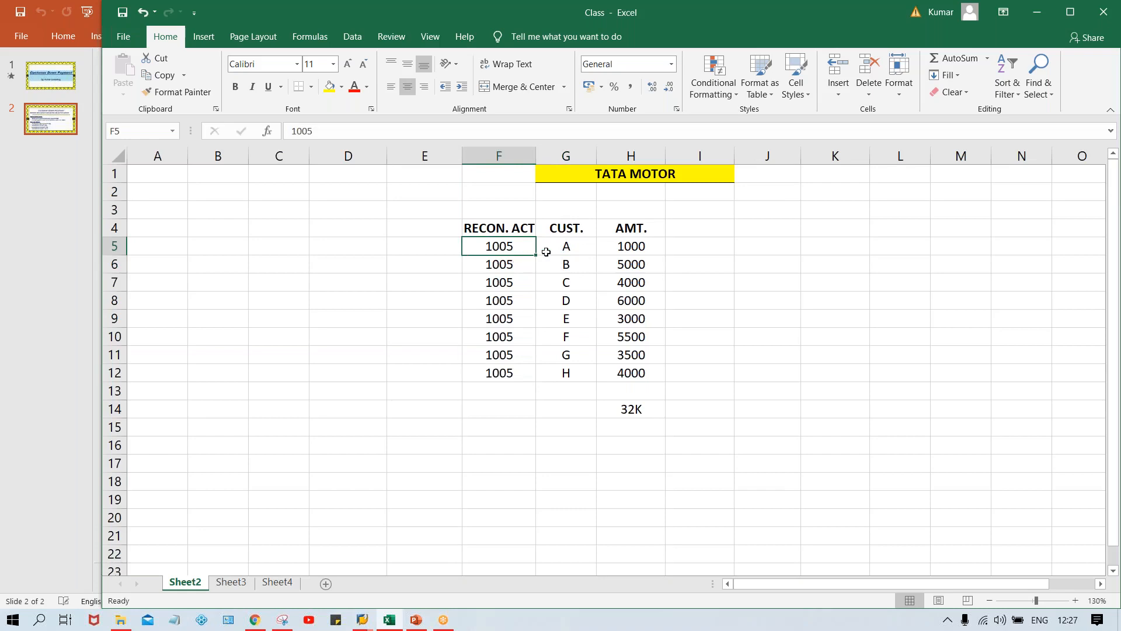
left_click(570, 264)
left_click(568, 280)
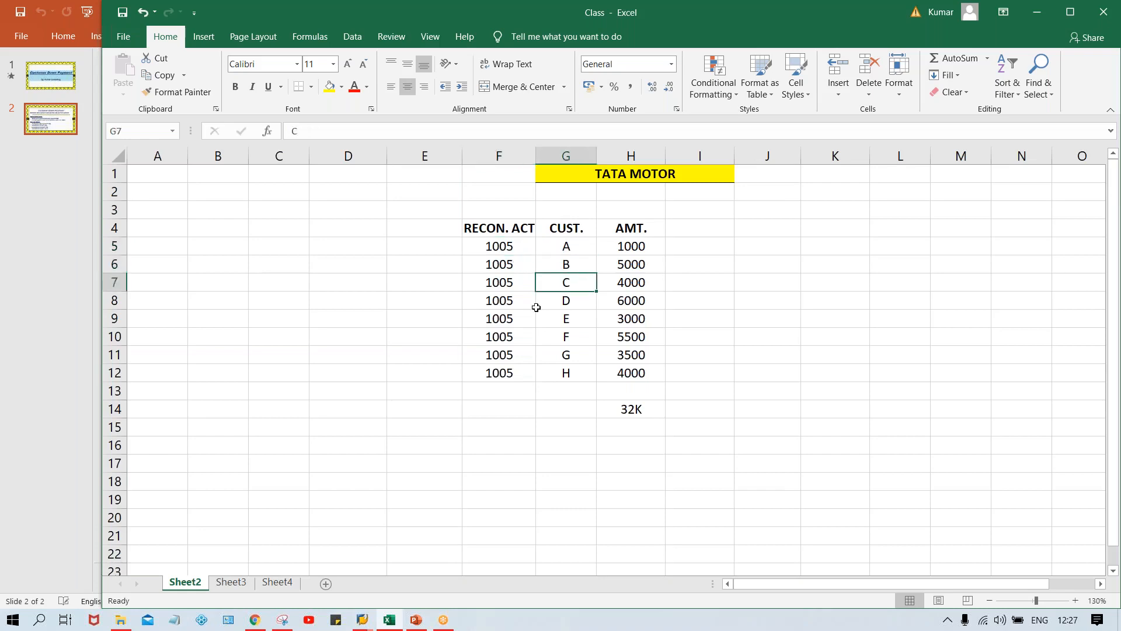
left_click_drag(492, 249, 489, 371)
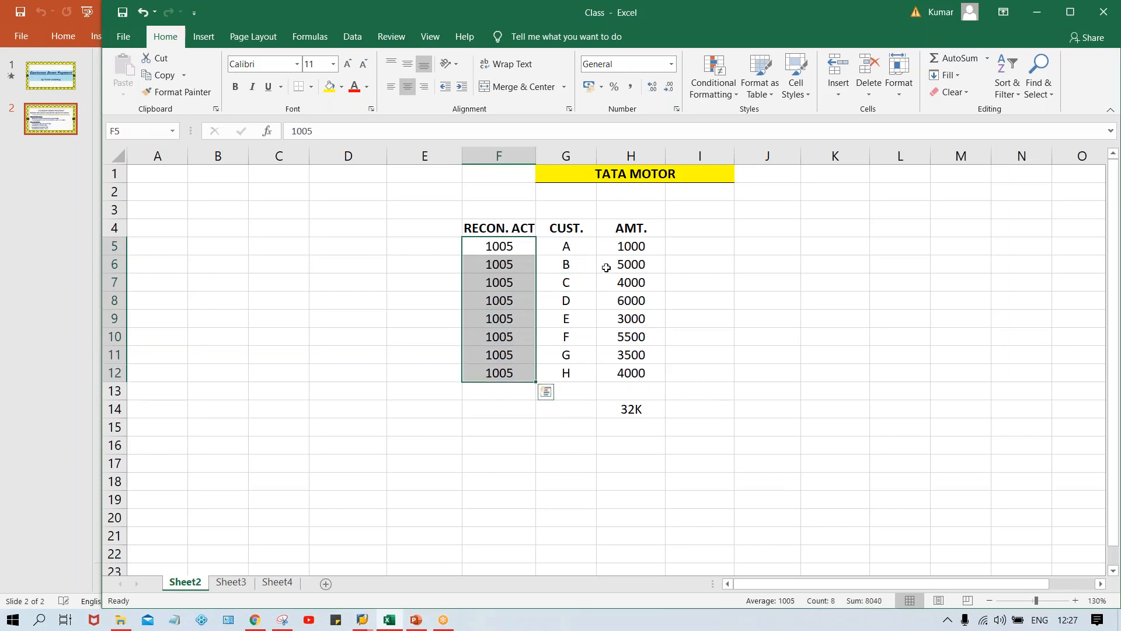
left_click(631, 251)
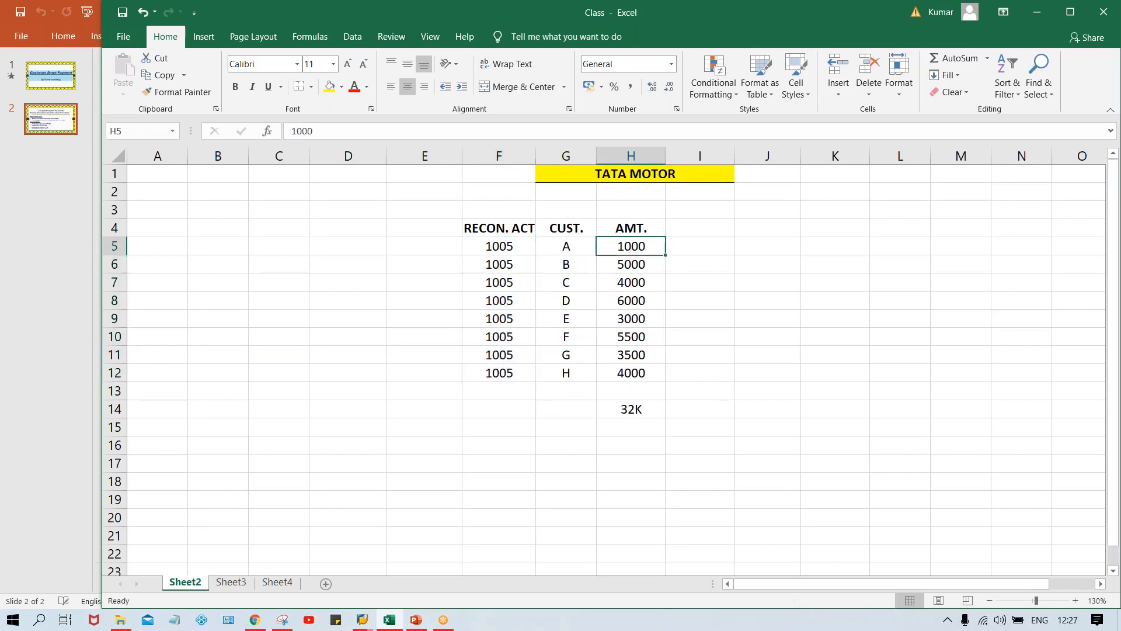
left_click(563, 257)
left_click(580, 245)
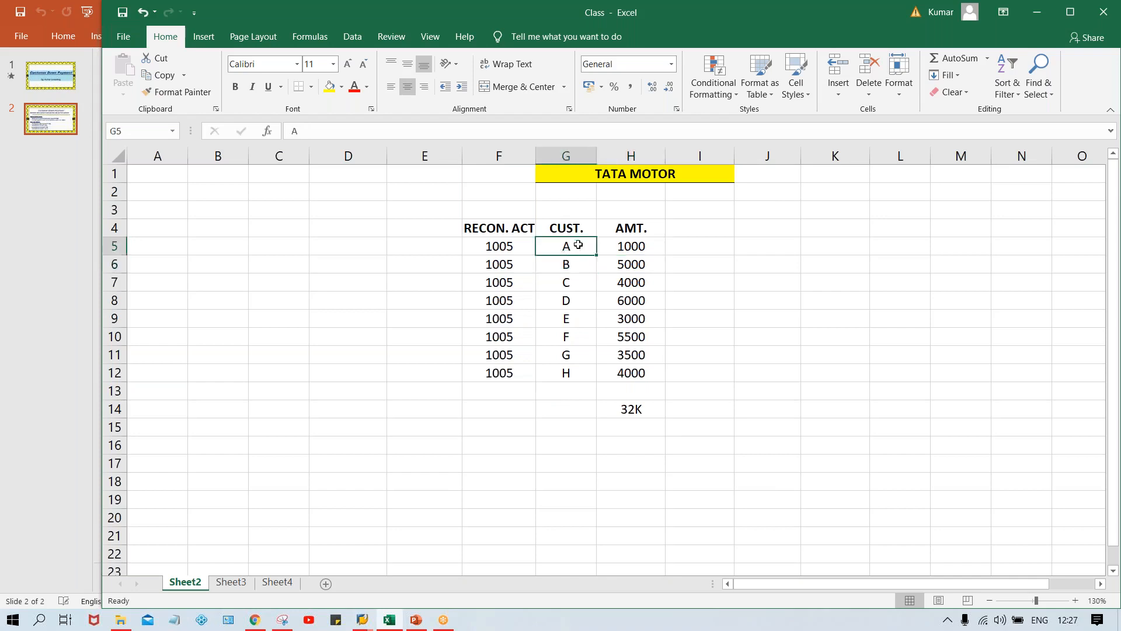
- Review the customers' reconciliation accounts and the amounts in H5:H12, and enter 32K as the reconciliation account total in F14
left_click(507, 244)
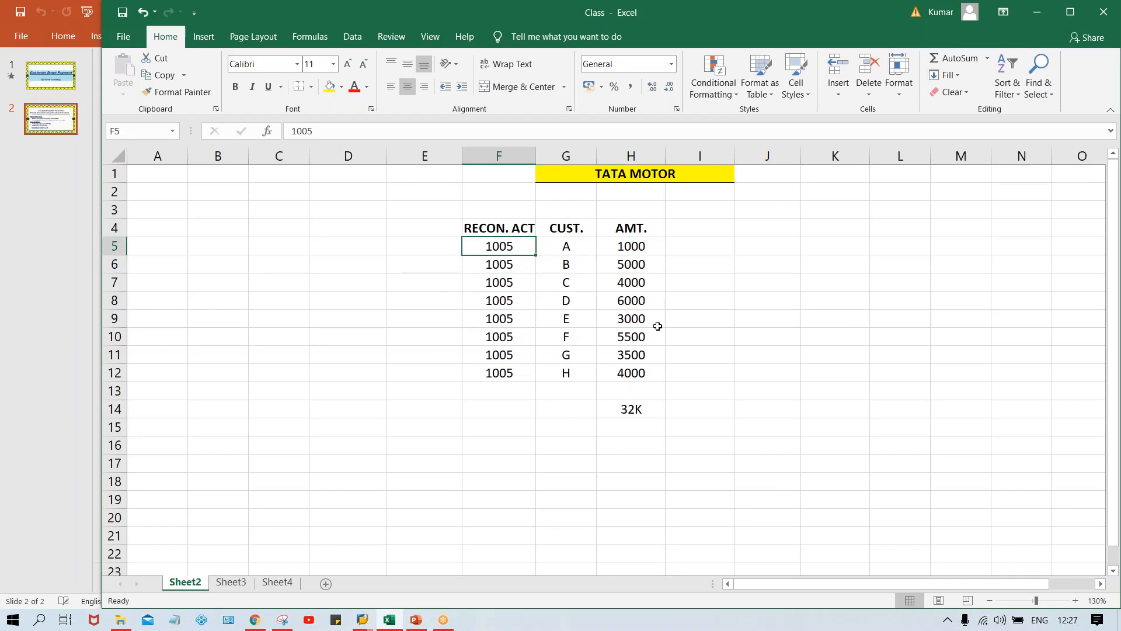
left_click(567, 263)
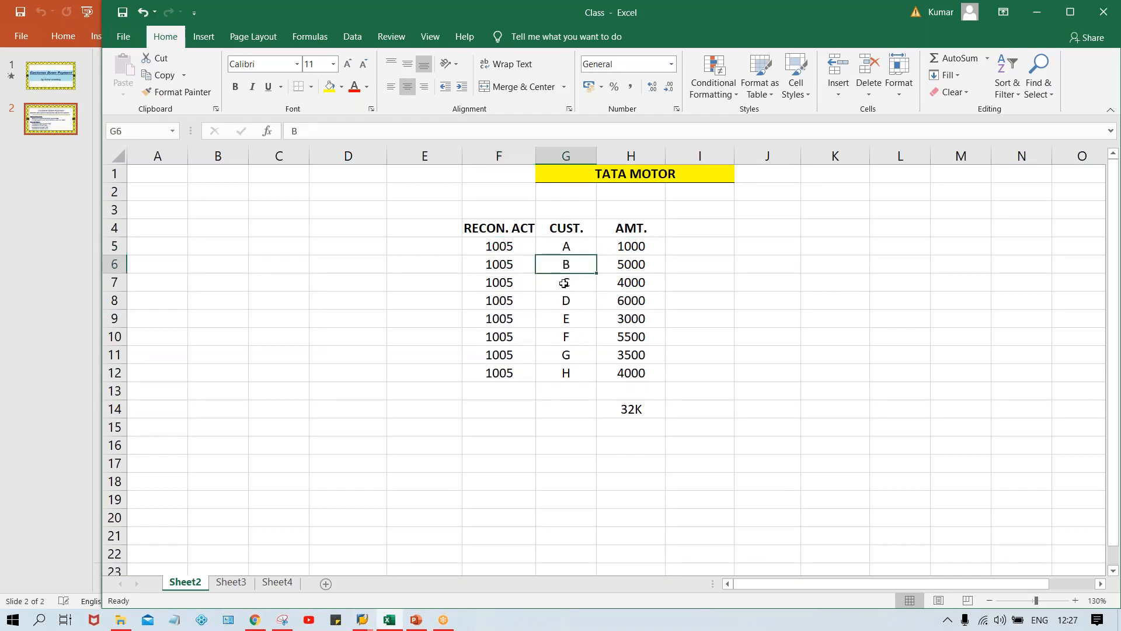
left_click(568, 282)
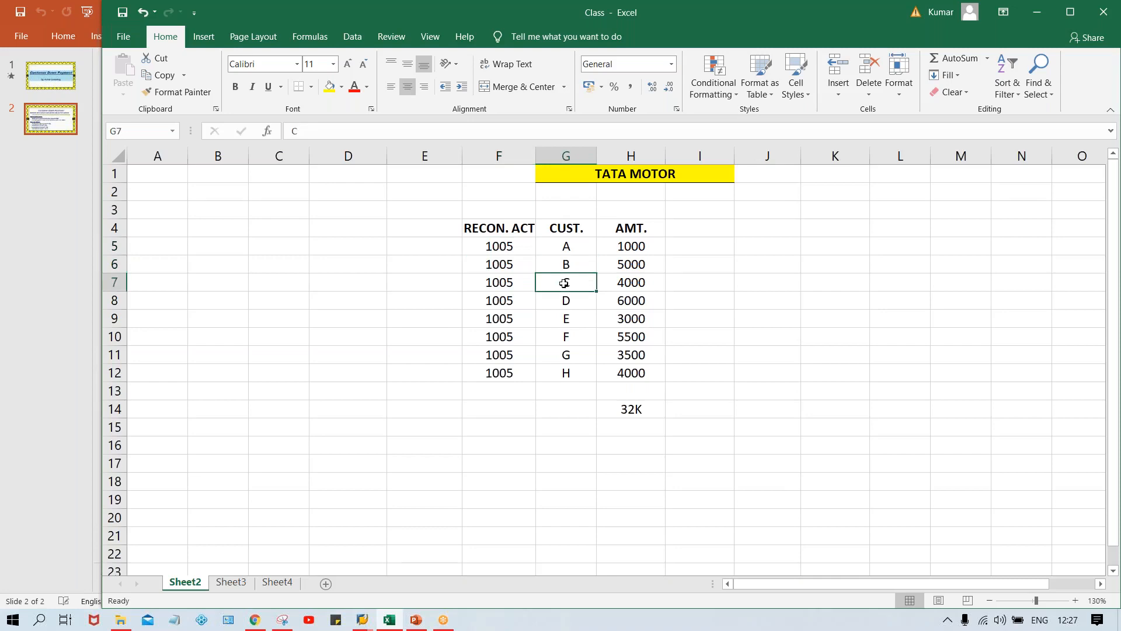
left_click(510, 285)
left_click(504, 304)
left_click(503, 318)
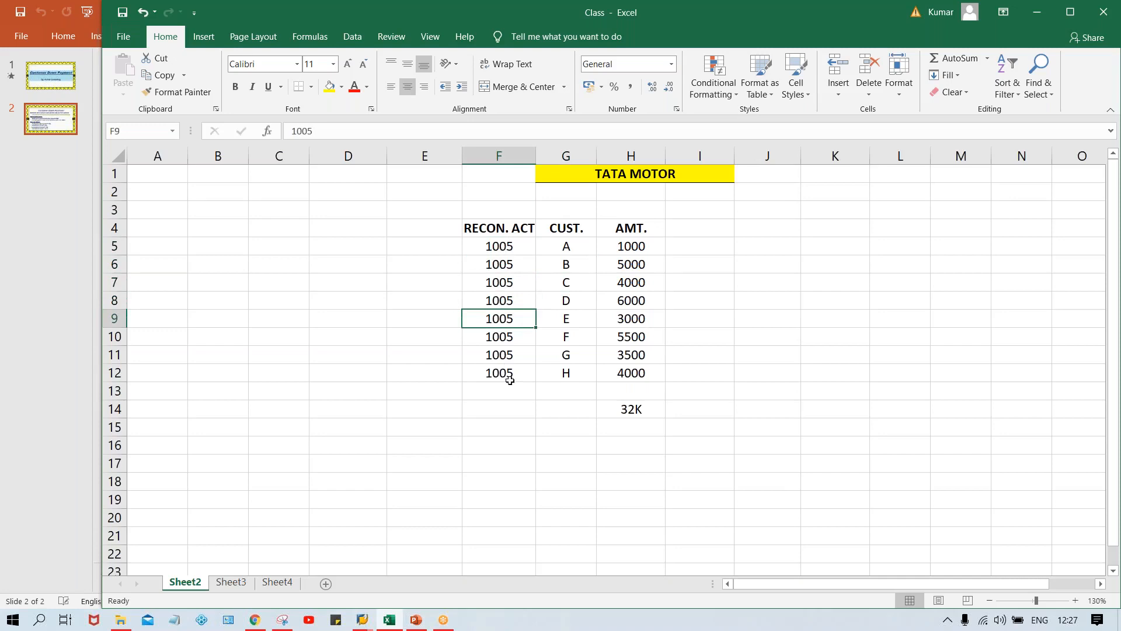
left_click_drag(621, 241, 639, 372)
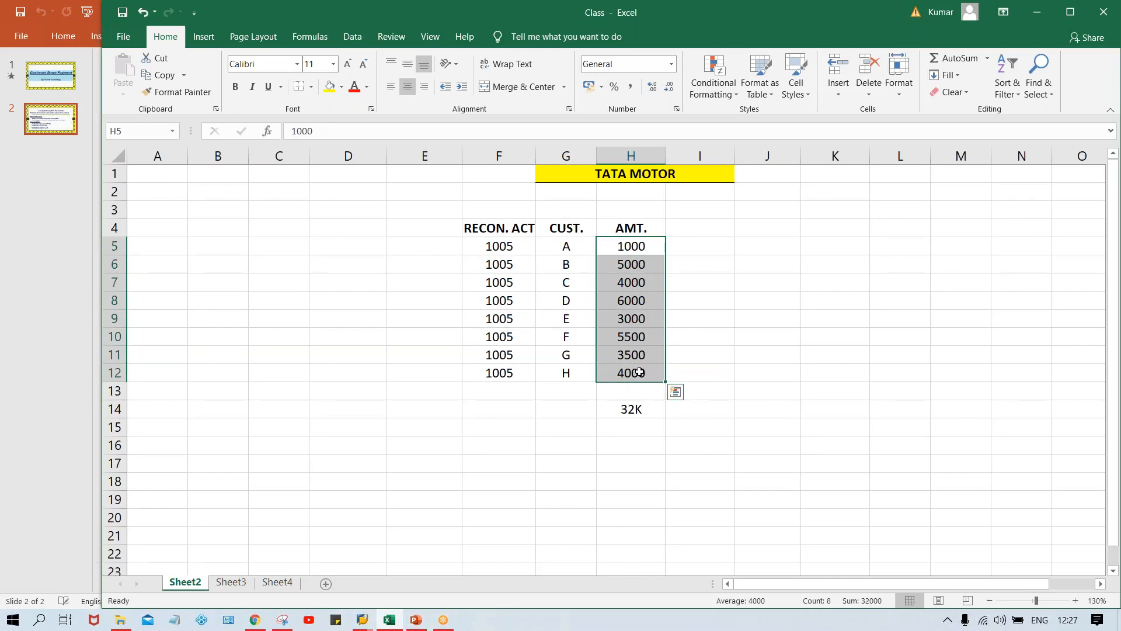
left_click(500, 404)
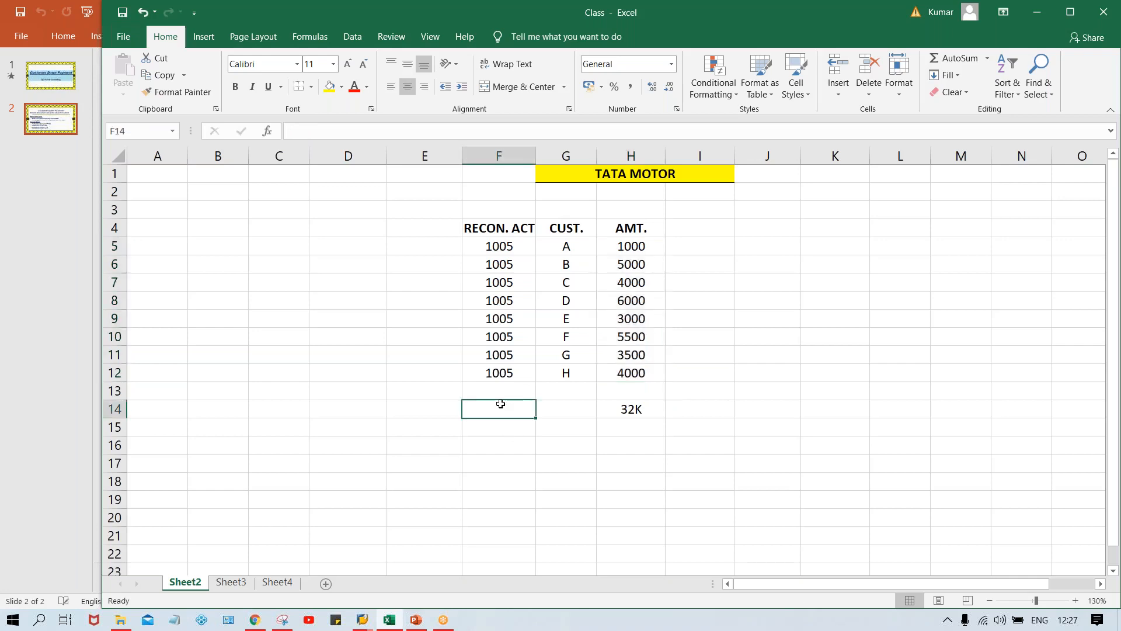
type("32K")
key("Return")
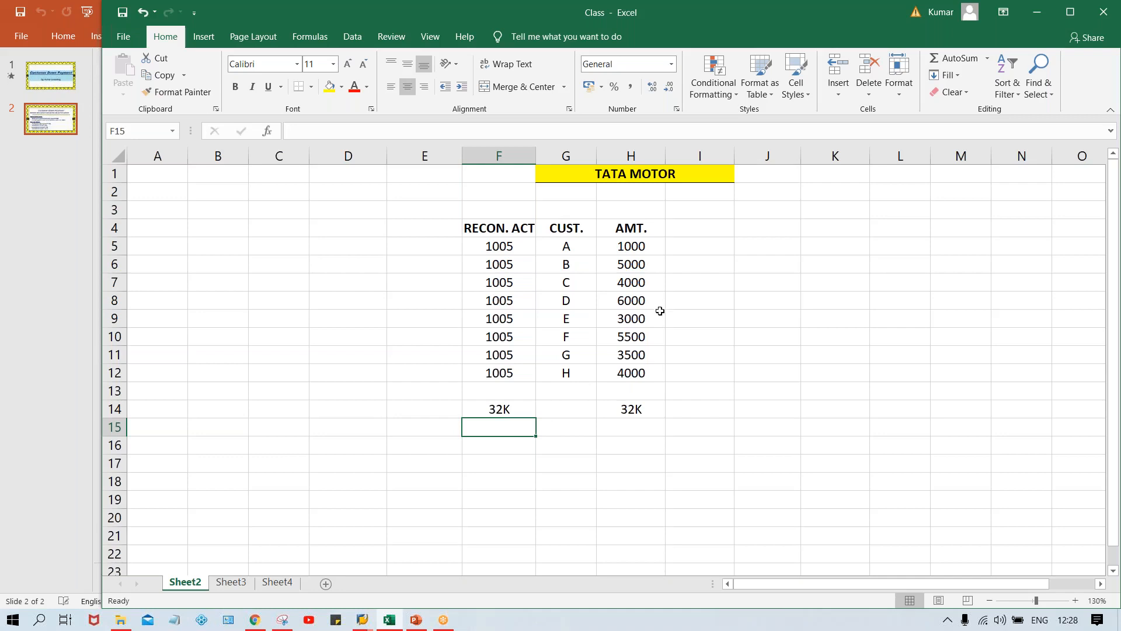
- Add the bold header "DP" in I4 and apply a bottom border to the header cells F4:I4
left_click(698, 228)
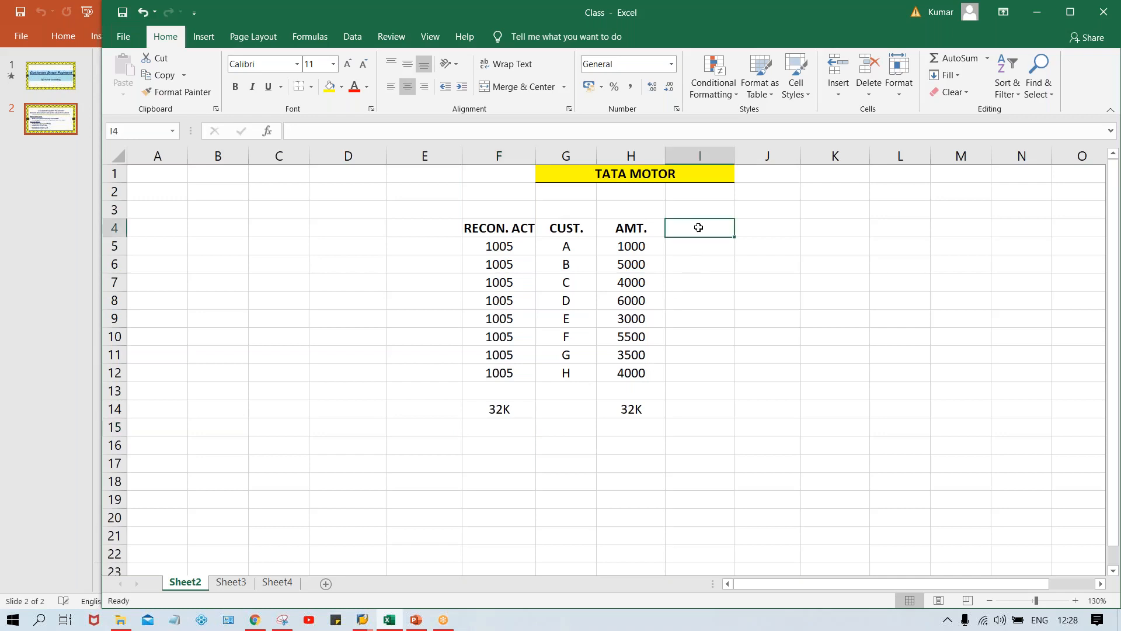
type("DP")
key("Return")
key("Up")
key("ctrl+b")
left_click_drag(497, 229, 703, 228)
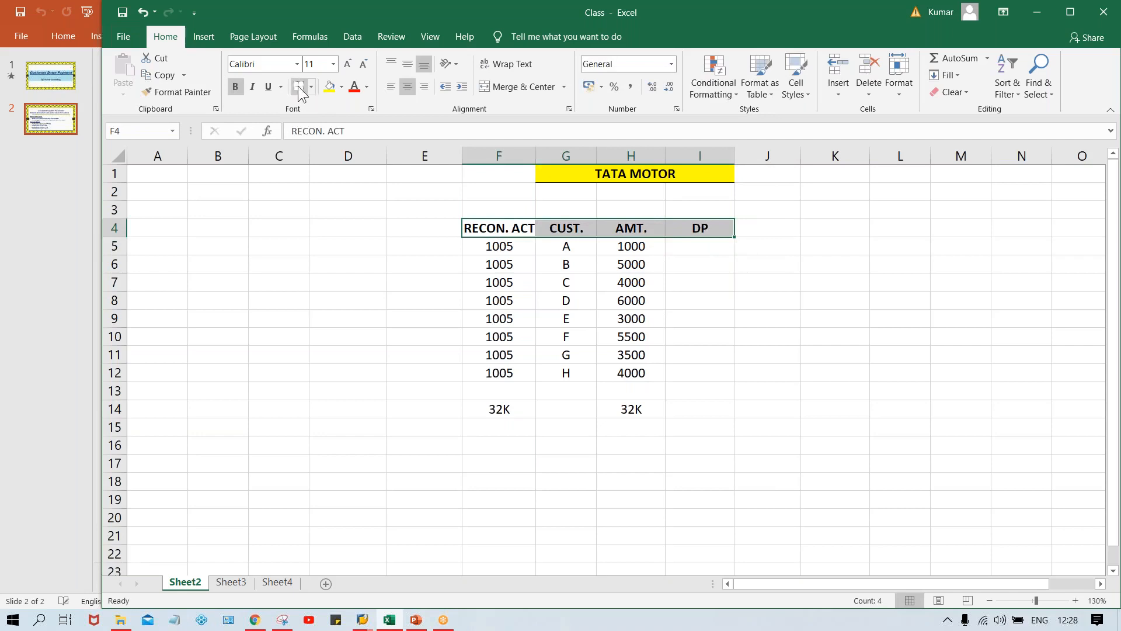
- Enter the DP amounts 2000 for customer B, 2500 for D, 1500 for E, 2000 for F and 1000 for H
left_click(689, 266)
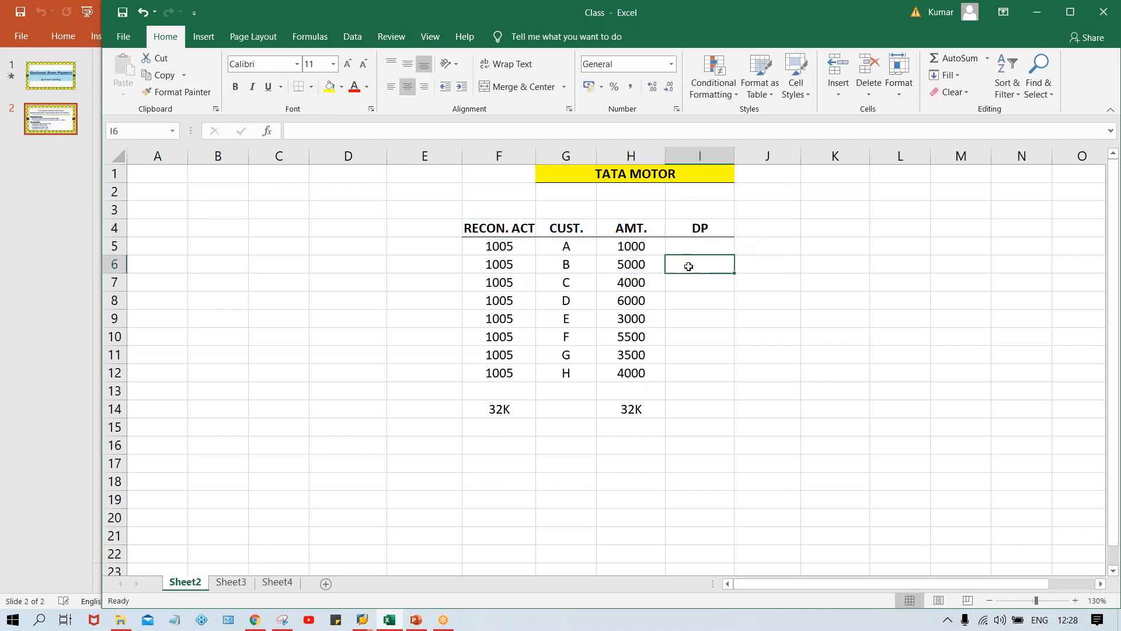
type("2000")
key("Return")
key("Return")
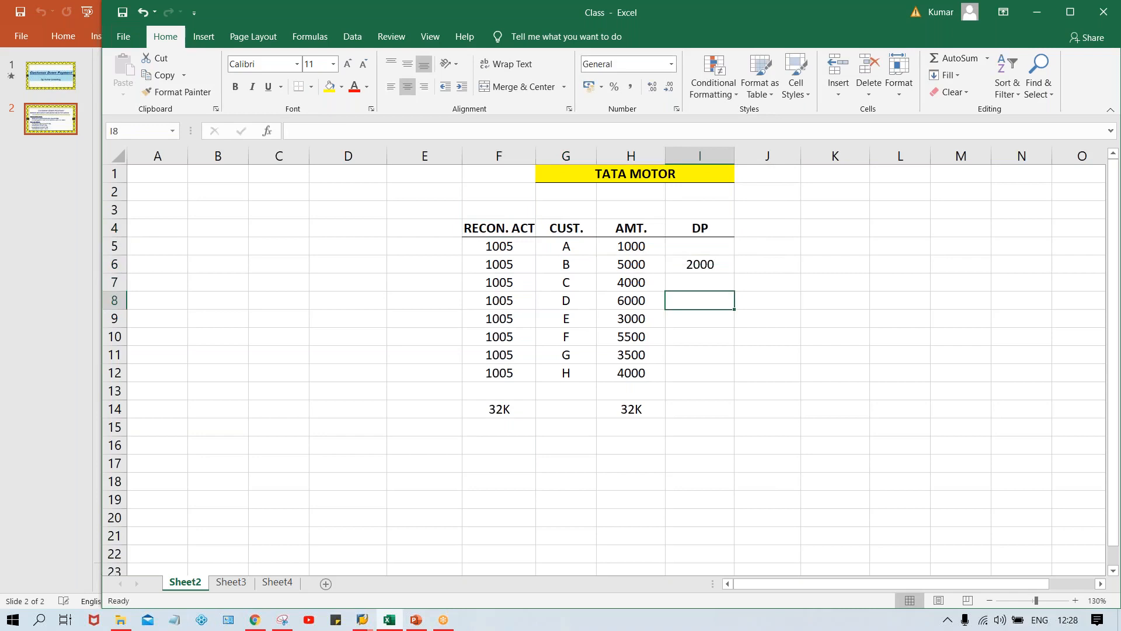
type("2500")
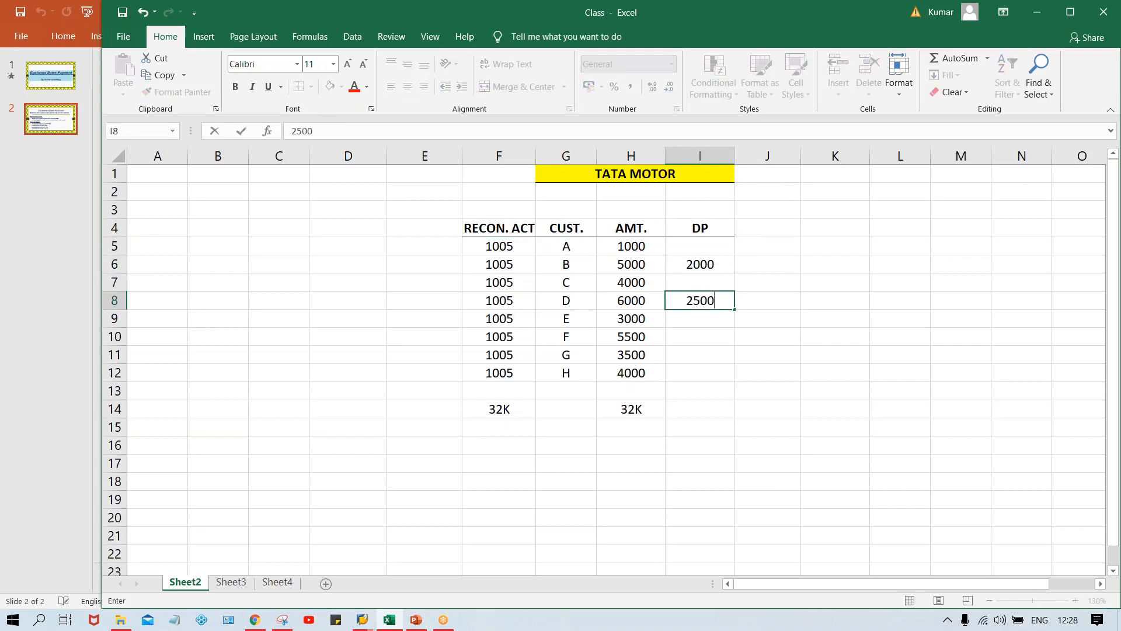
key("Return")
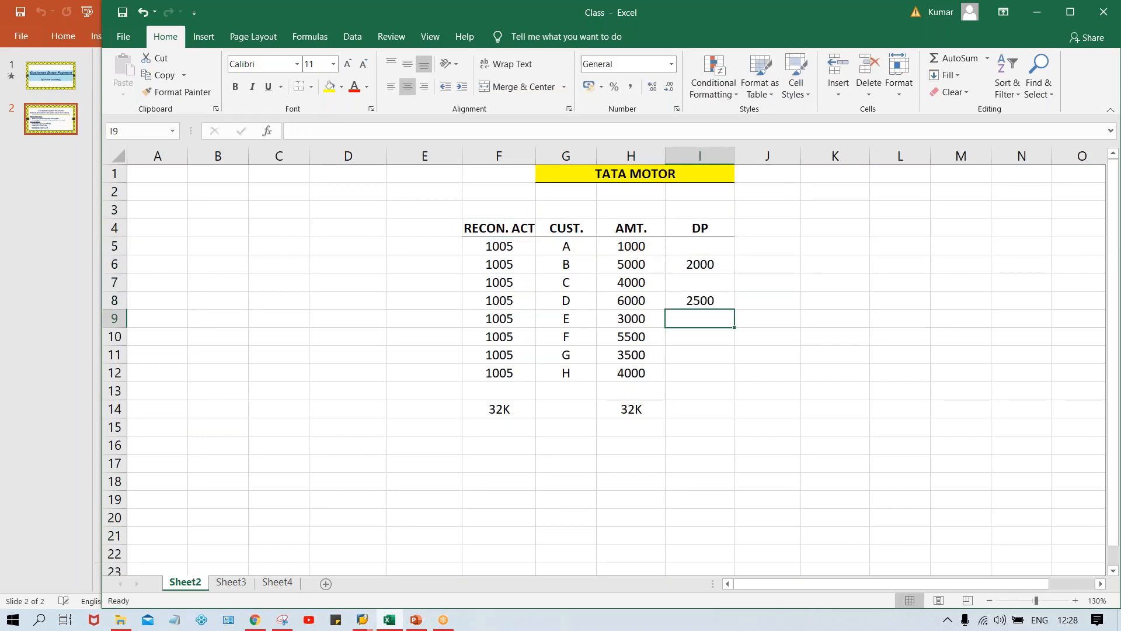
type("1500")
key("Return")
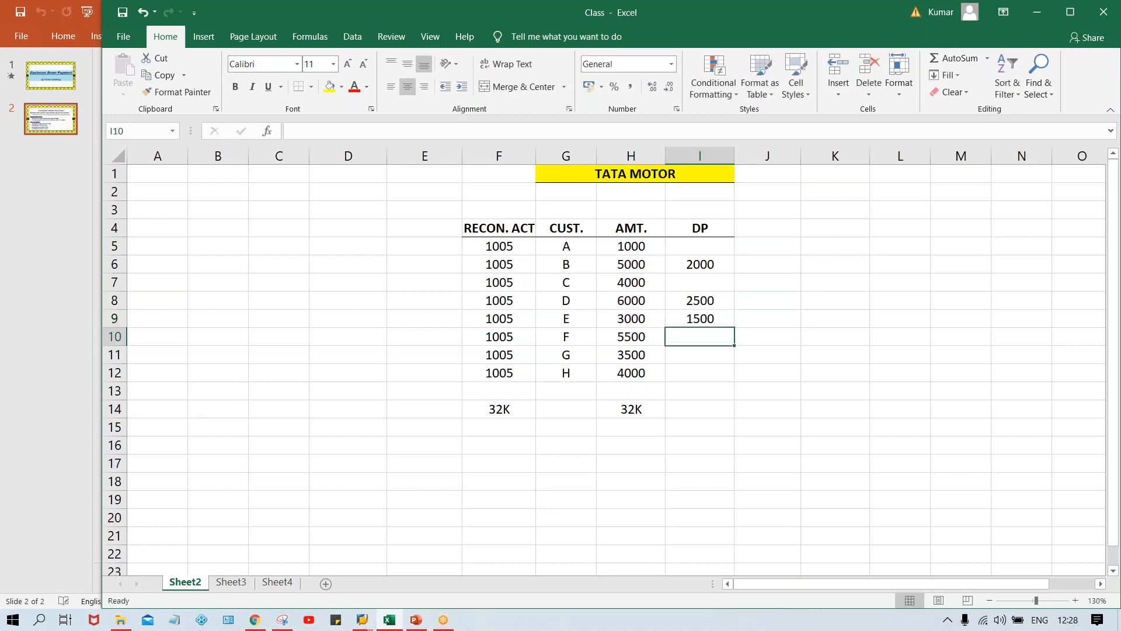
type("2000")
key("Return")
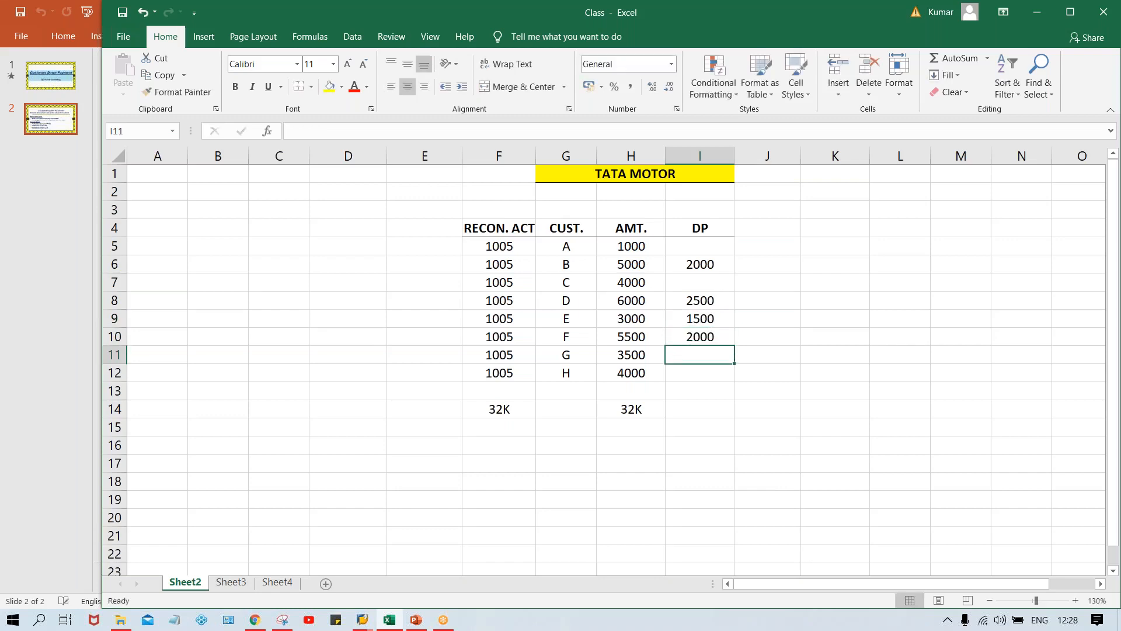
key("Return")
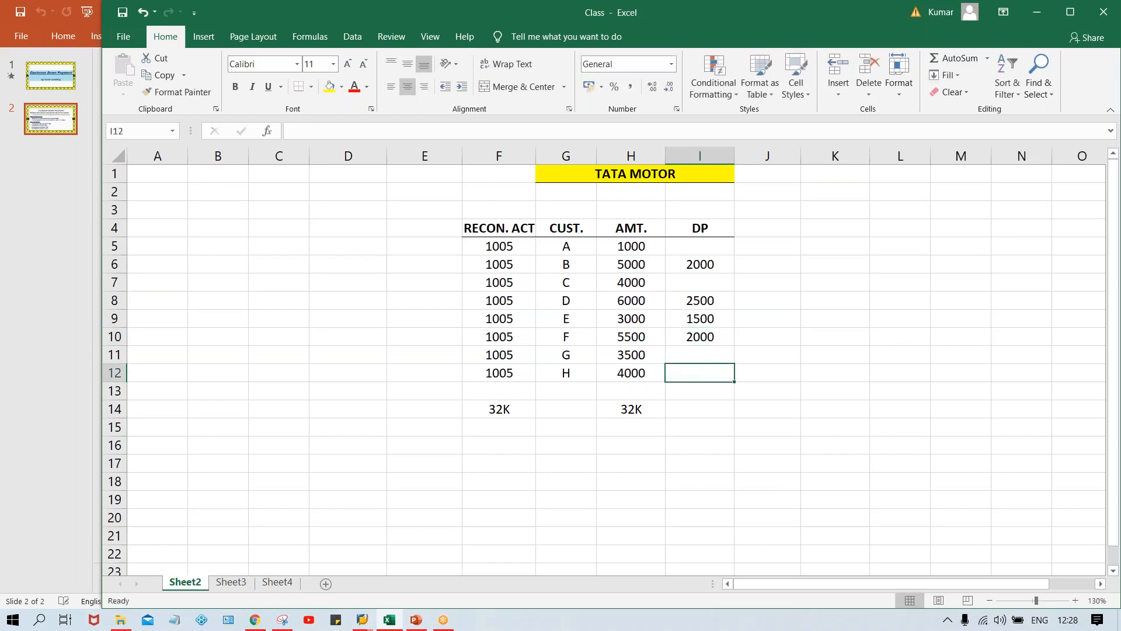
type("1000")
key("Return")
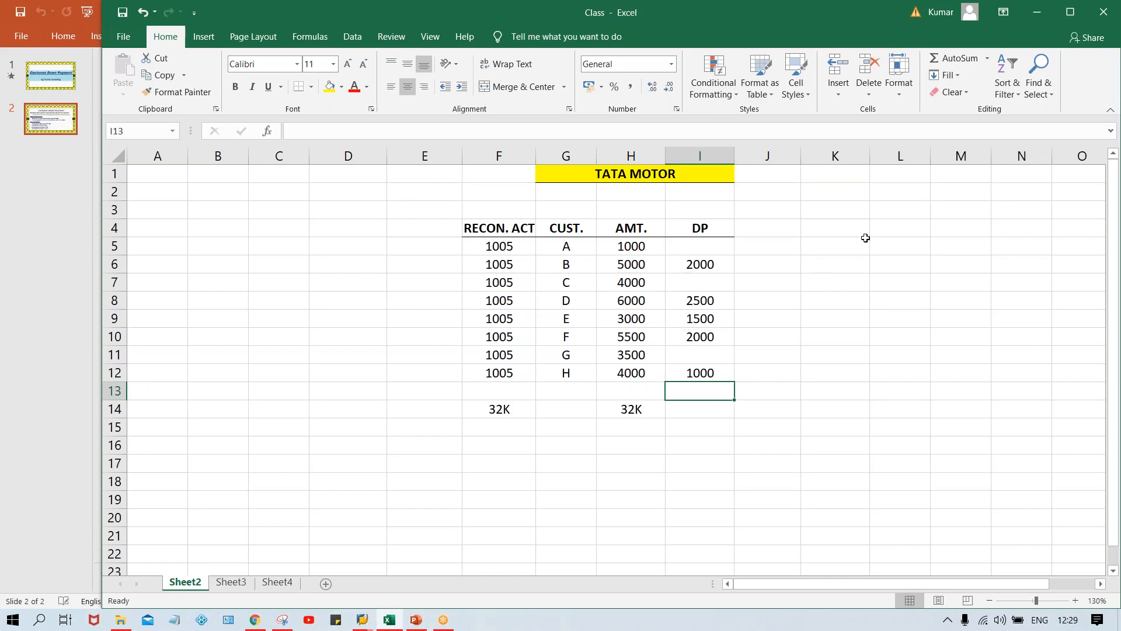
- Examine which customers have a DP amount in I5:I12 and check the sum of those amounts
left_click(793, 230)
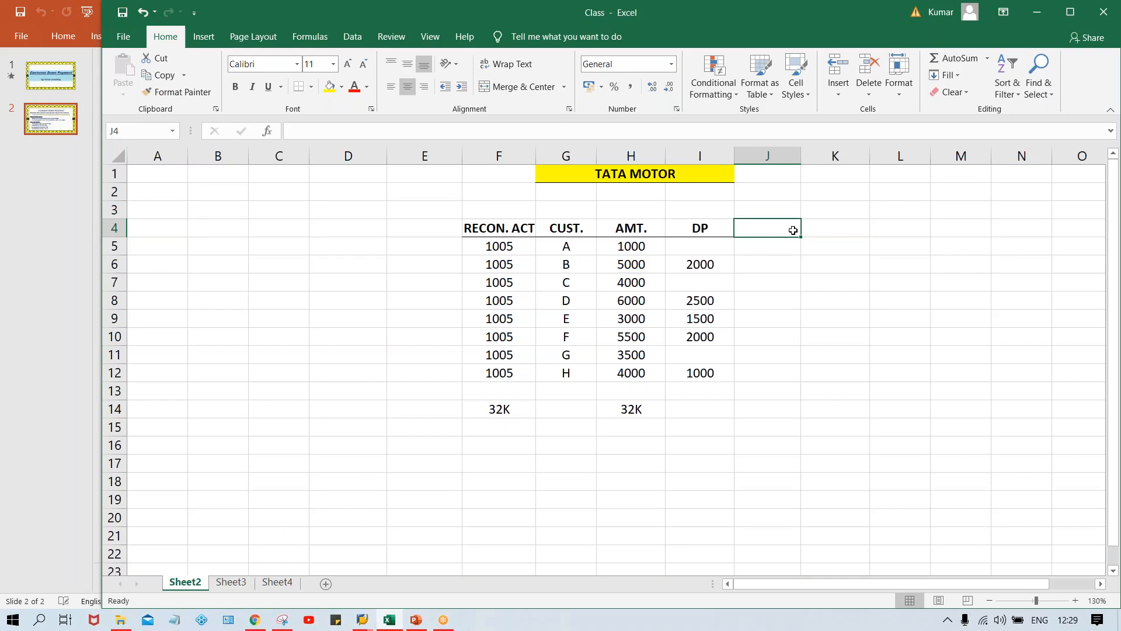
left_click(768, 189)
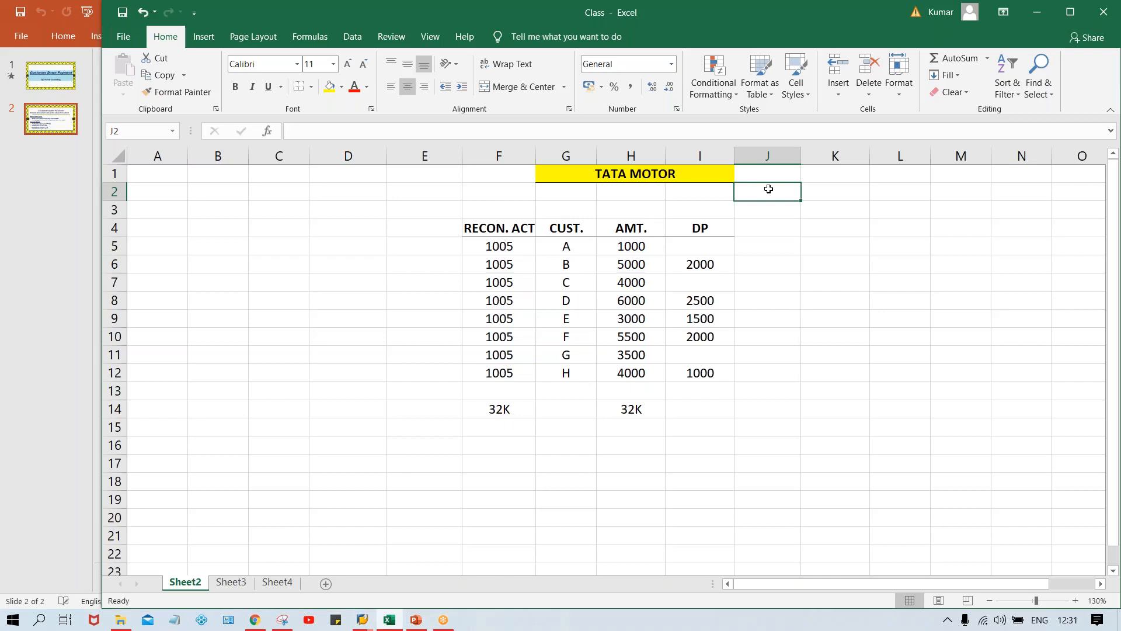
left_click(706, 304)
left_click(716, 339)
left_click(711, 247)
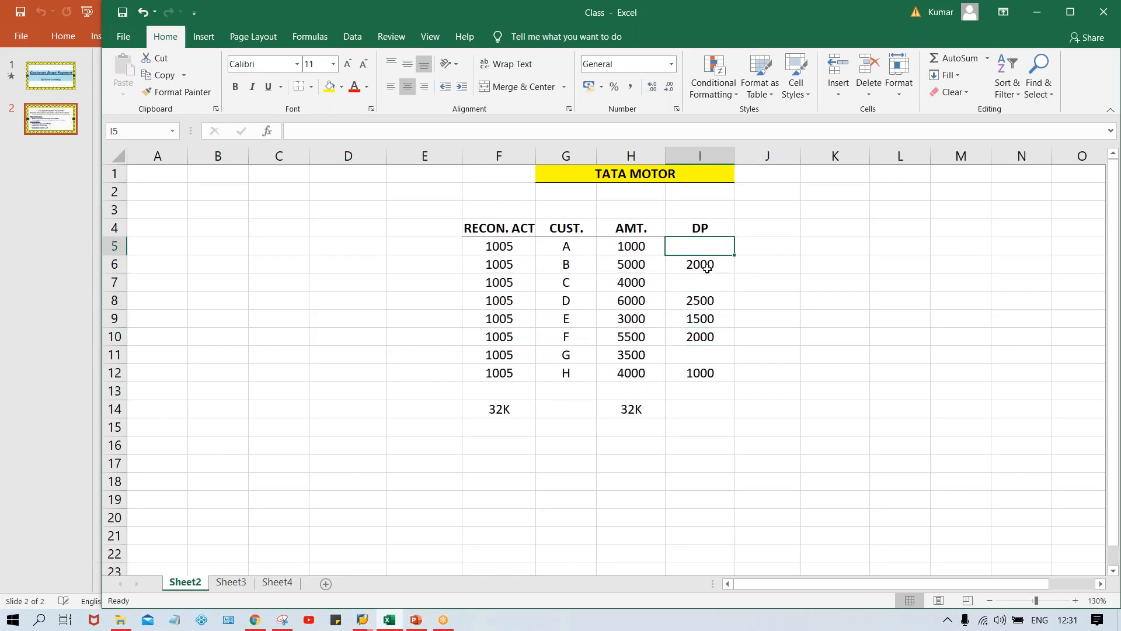
left_click_drag(708, 248, 713, 383)
left_click_drag(712, 374, 712, 373)
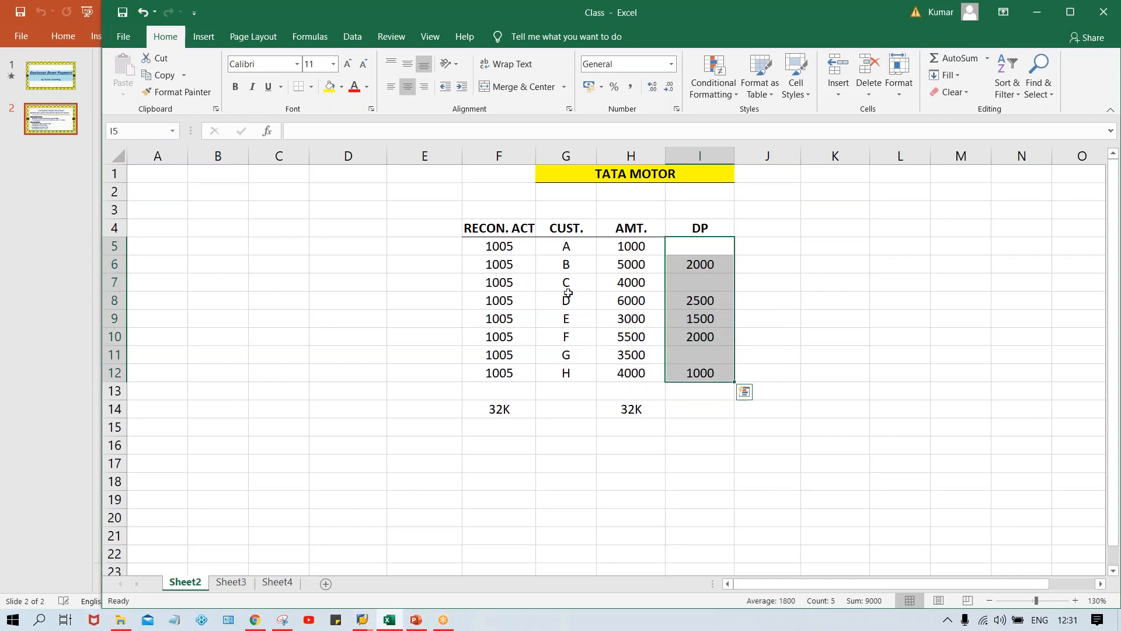
- Add a "DP RECON." column with a bold, bottom-bordered header in E4 and account 2005 filled down E5:E12
left_click(416, 225)
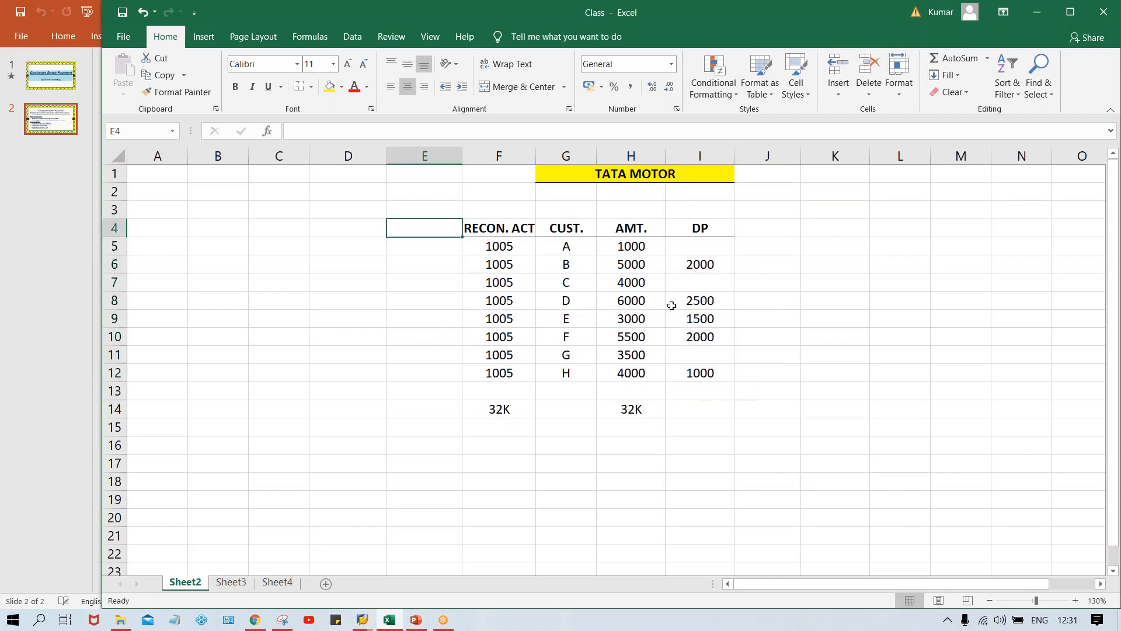
type("DP")
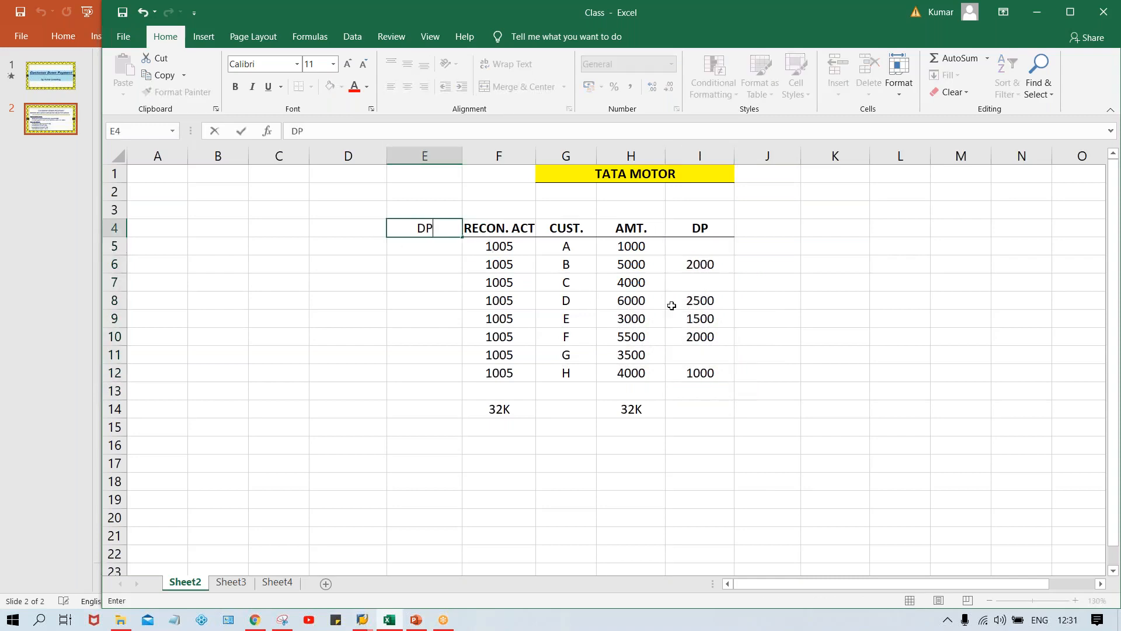
type(" RECON.")
key("Return")
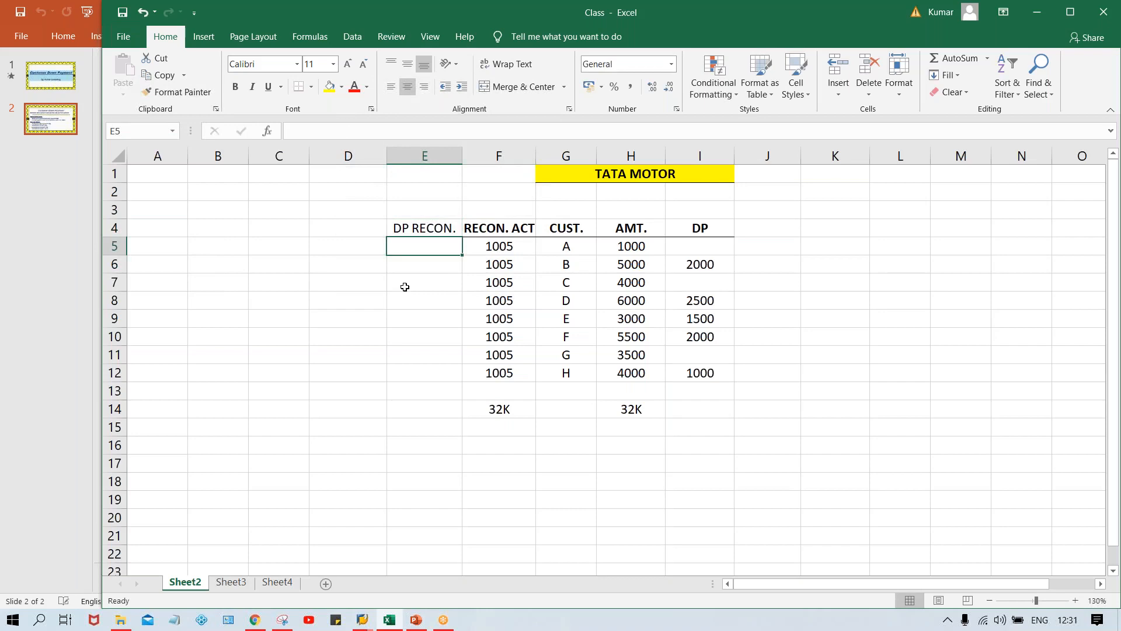
type("2005")
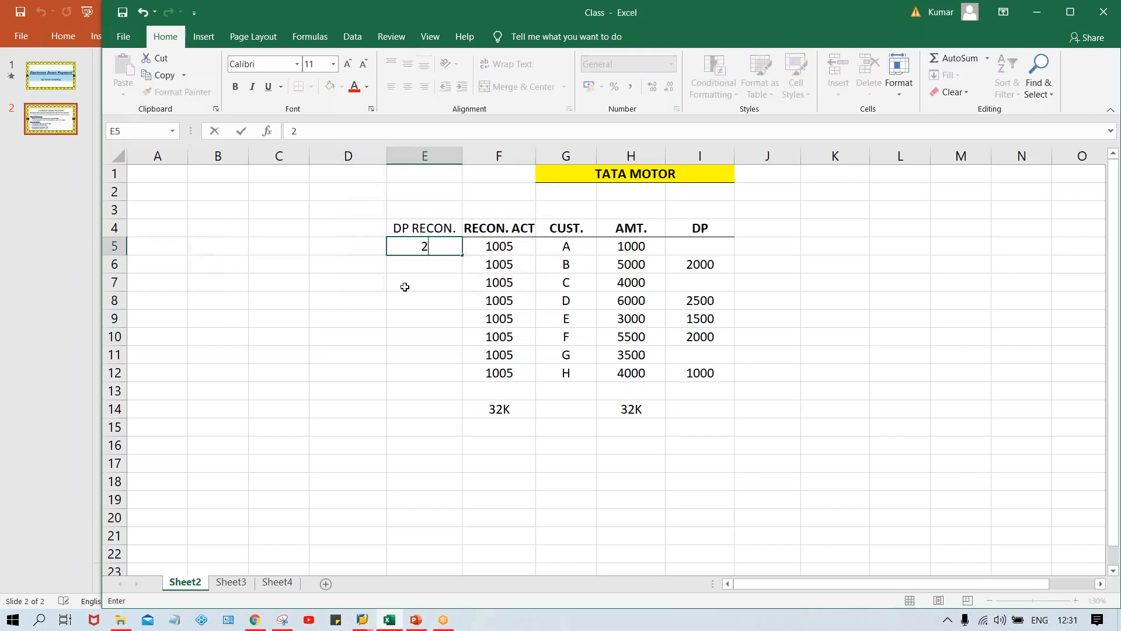
key("Return")
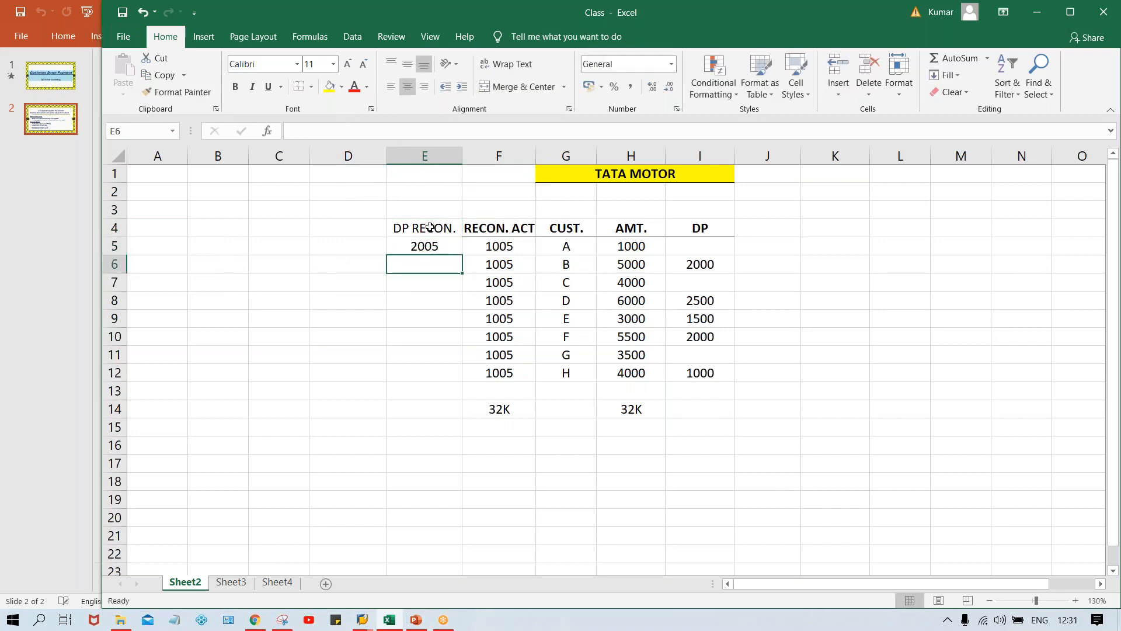
left_click(429, 228)
key("ctrl+b")
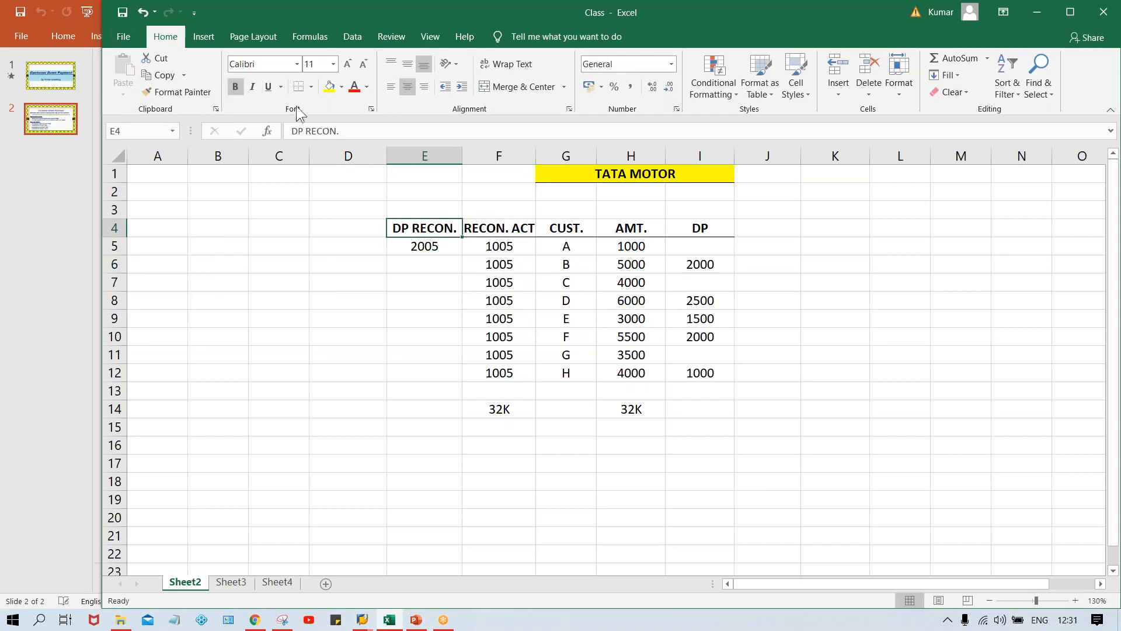
left_click_drag(416, 245, 416, 369)
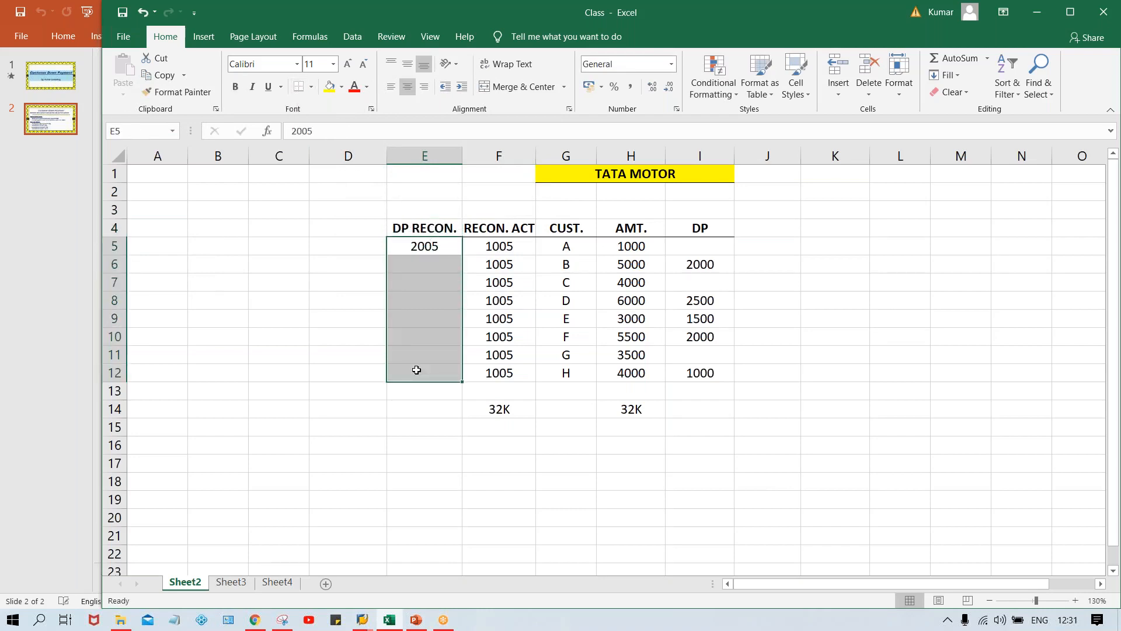
key("ctrl+d")
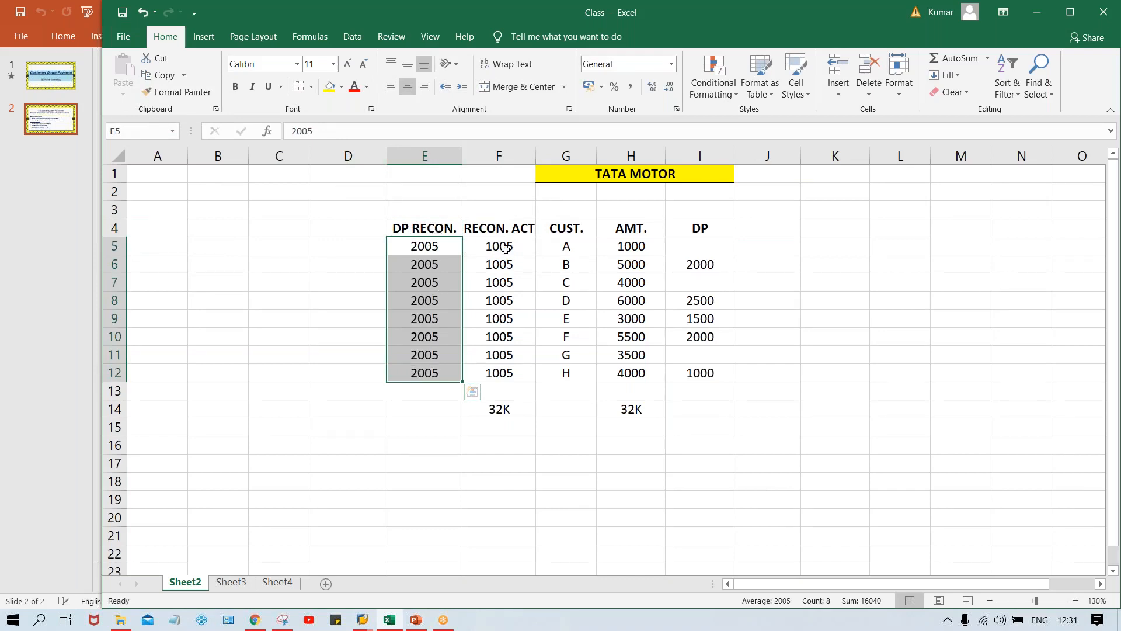
- Compare the normal reconciliation accounts in column F and their amounts with the DP reconciliation accounts in column E and the DP amounts
left_click(480, 246)
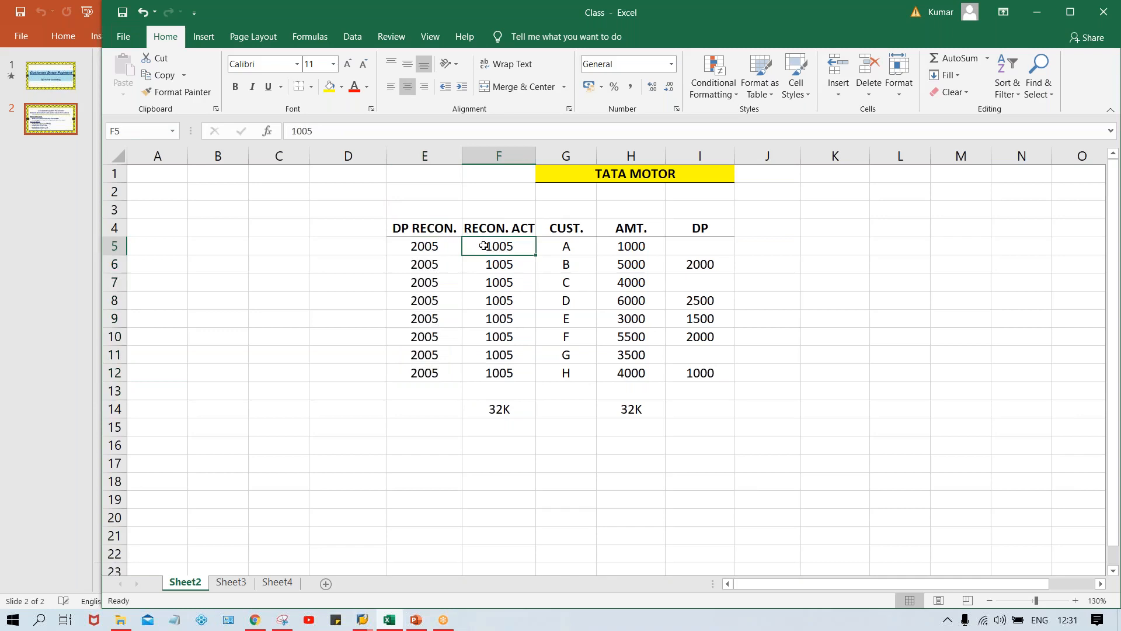
left_click(647, 248)
left_click_drag(506, 246, 576, 251)
left_click_drag(492, 263, 576, 285)
left_click(421, 252)
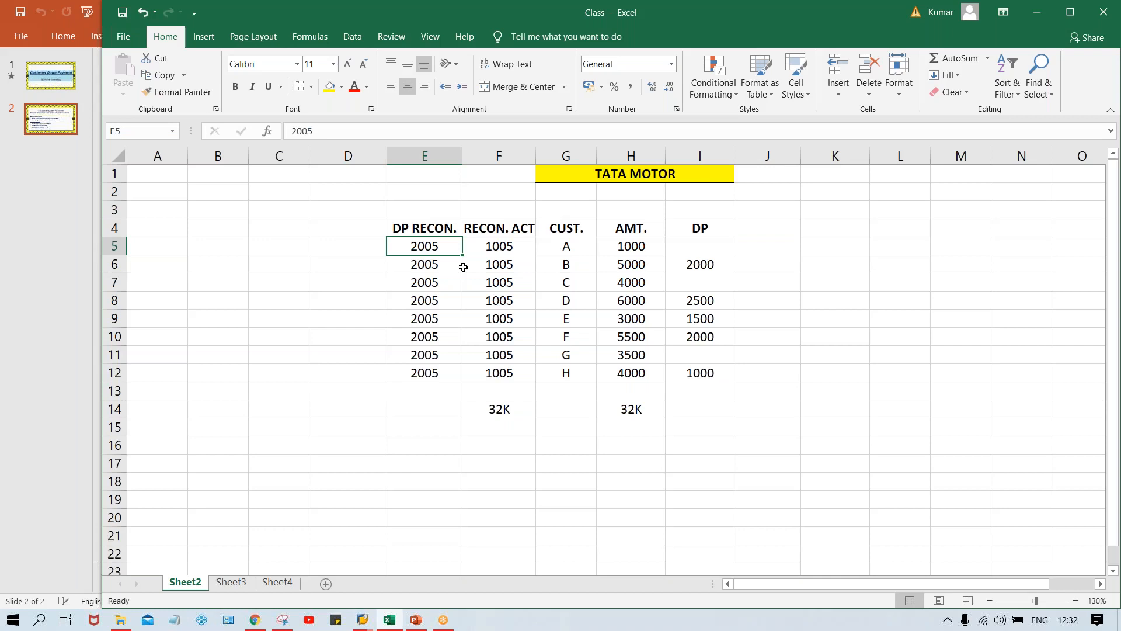
key("Right")
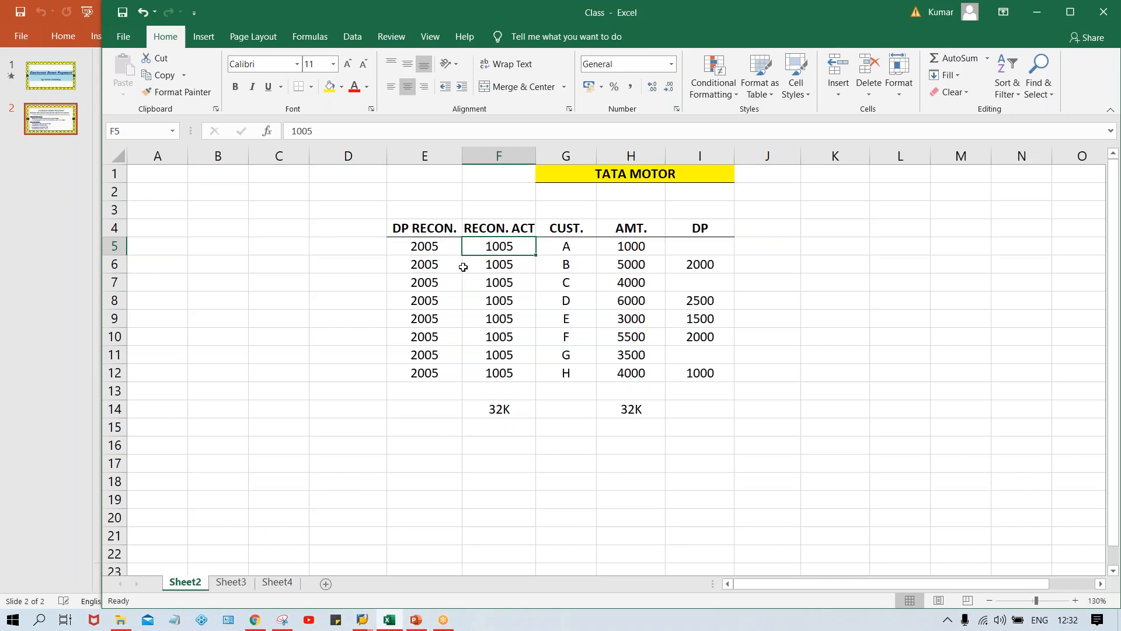
left_click_drag(681, 253, 672, 370)
left_click_drag(628, 261, 629, 358)
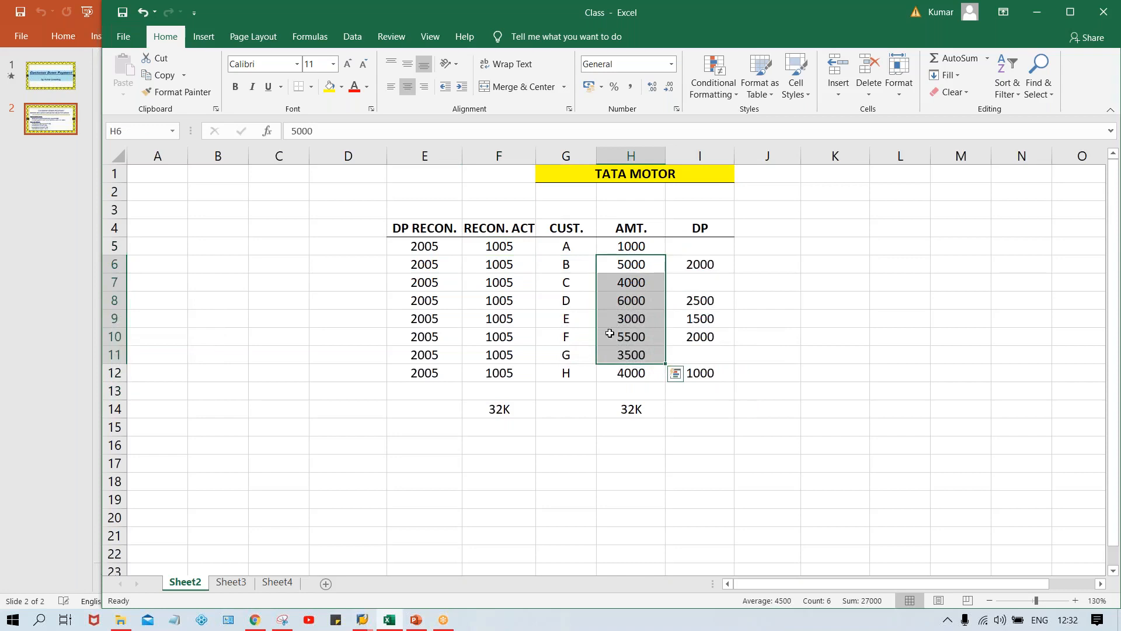
left_click_drag(505, 249, 506, 374)
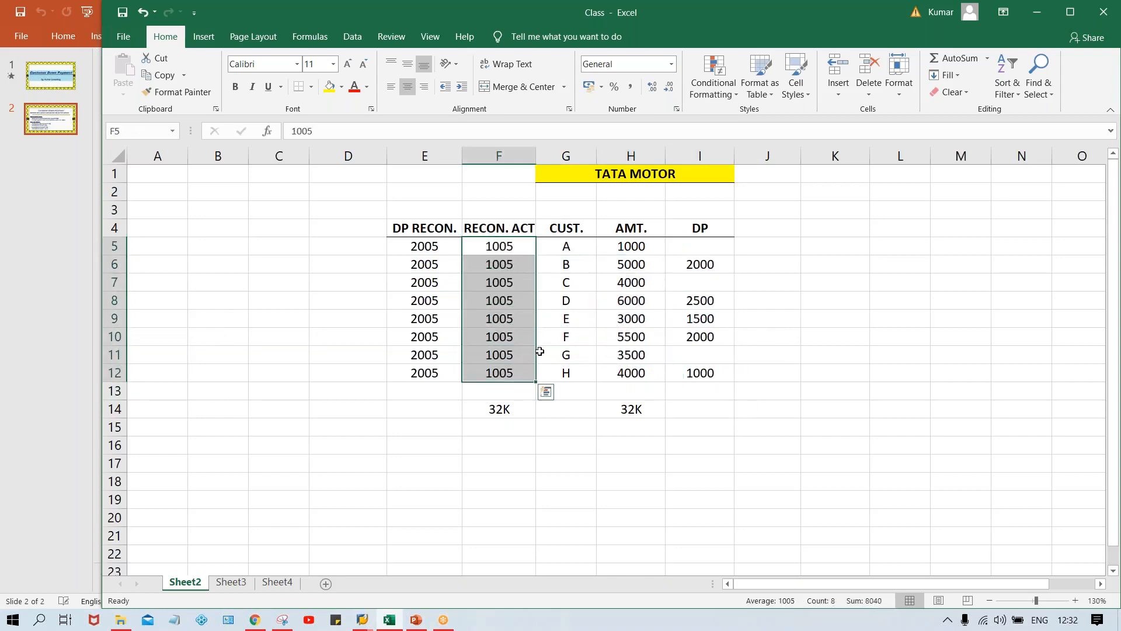
left_click_drag(683, 262, 695, 389)
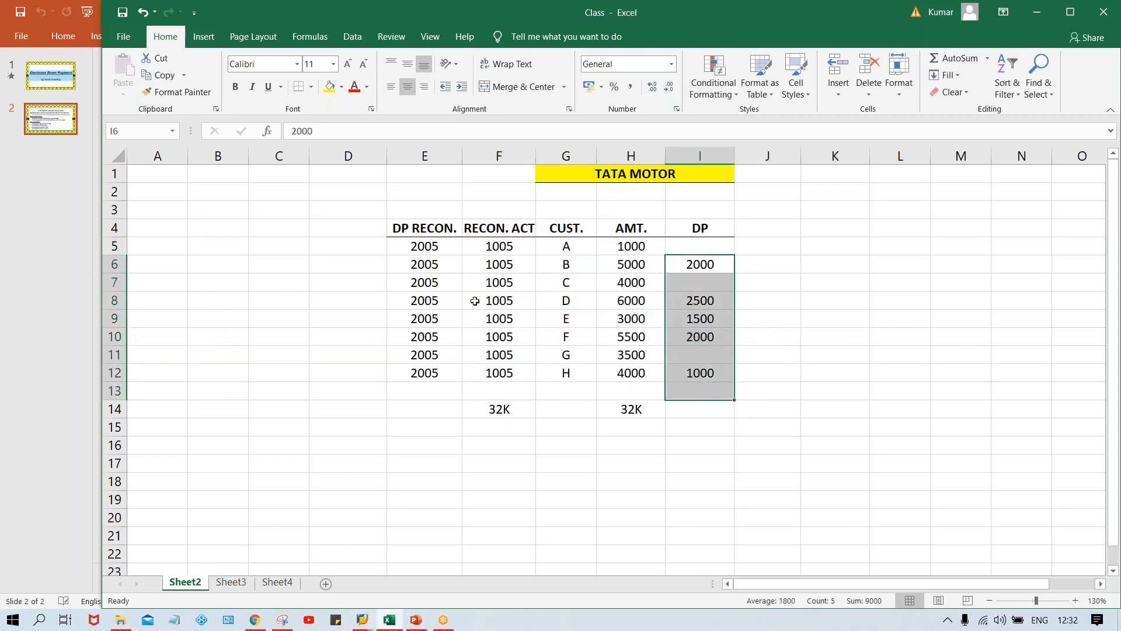
- Enter the down payment total 9K under the DP column in I14 and under the DP RECON. column in E14
left_click_drag(432, 261, 430, 373)
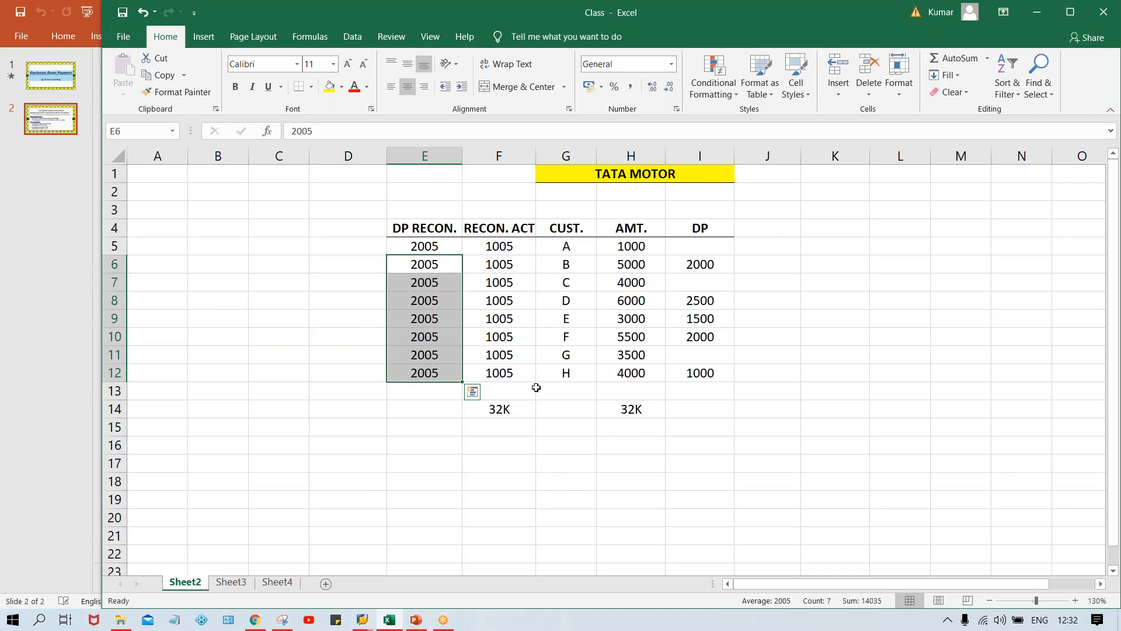
left_click_drag(709, 252, 709, 398)
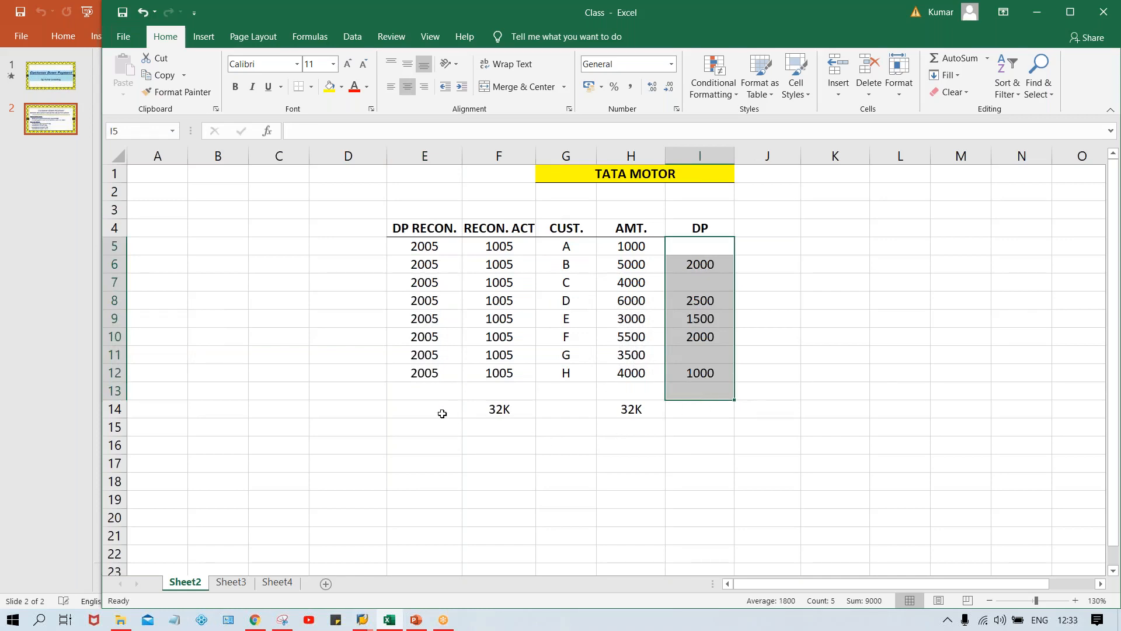
left_click(713, 408)
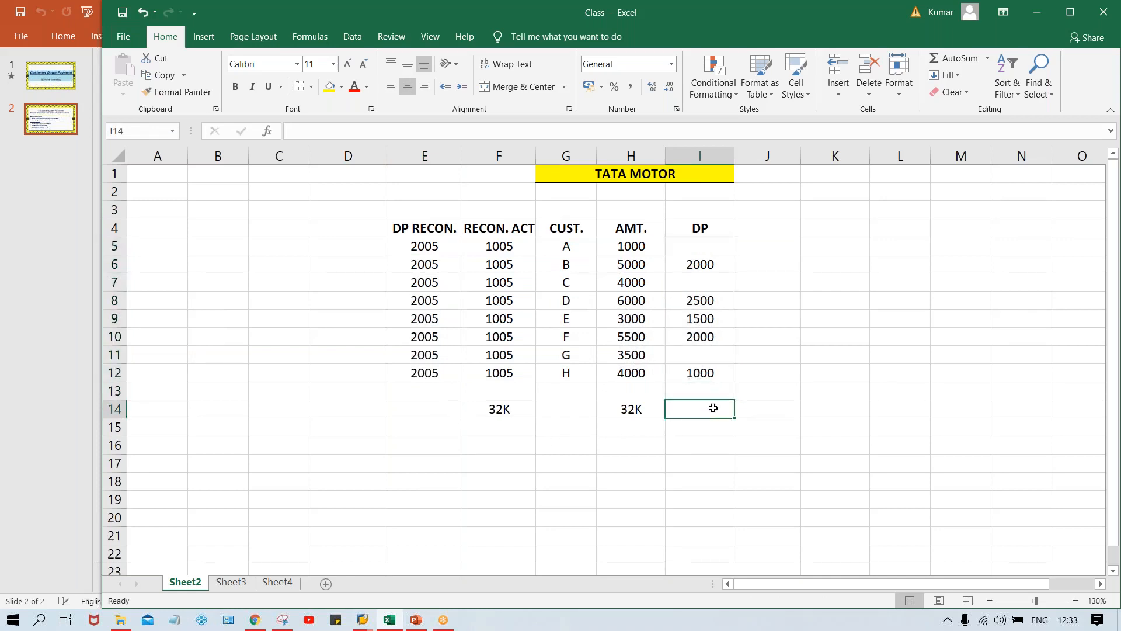
type("9")
type("000")
key("Return")
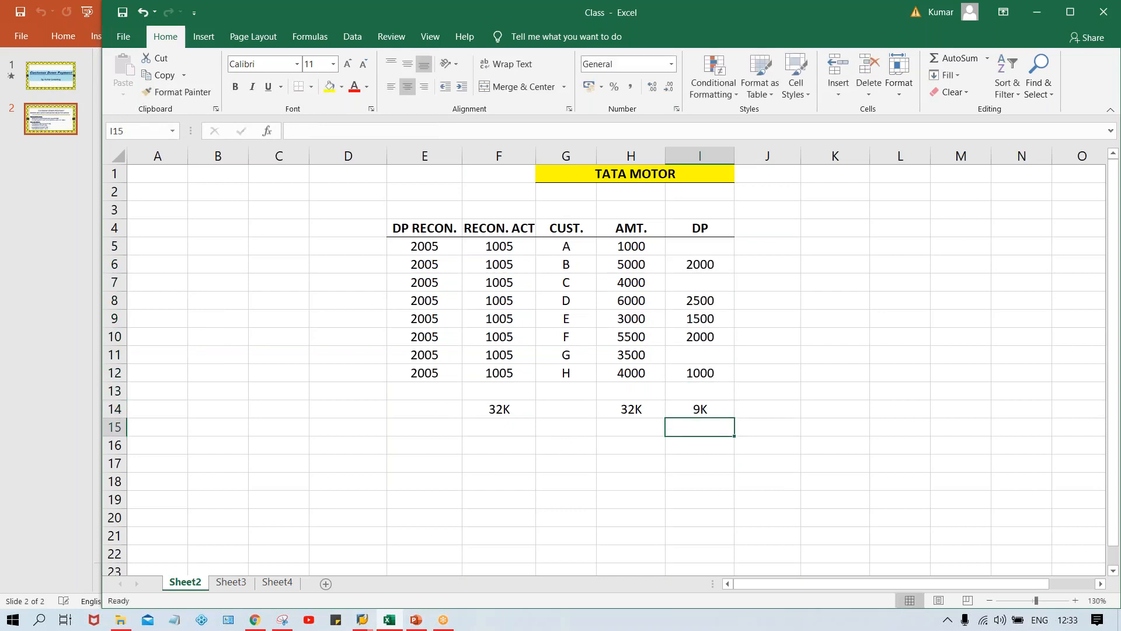
left_click(429, 410)
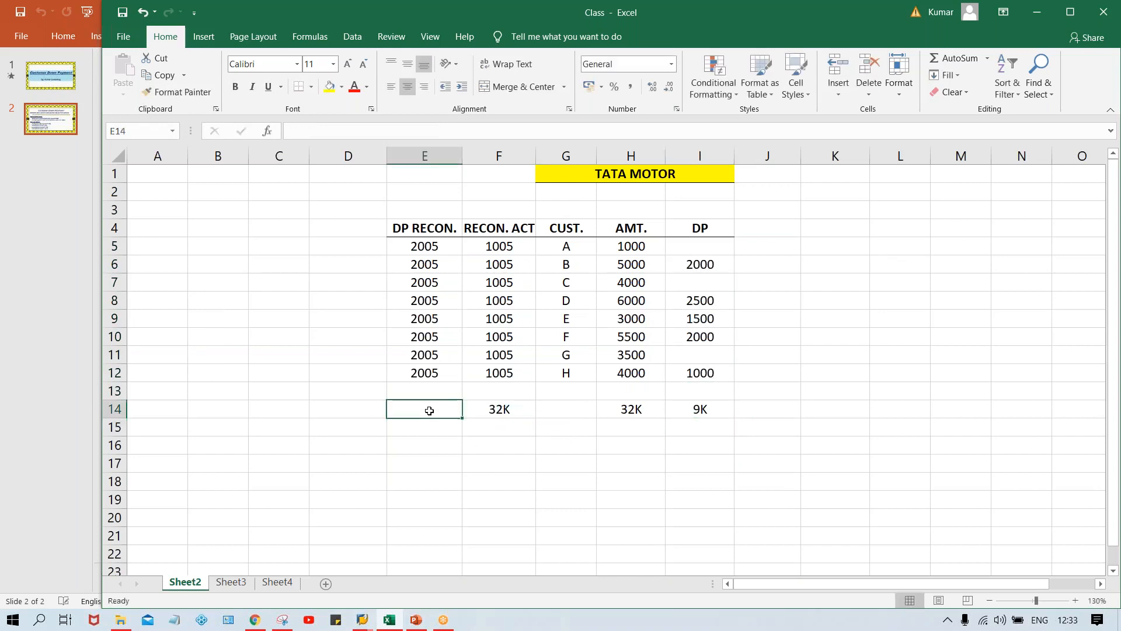
type("9")
type("000")
key("Return")
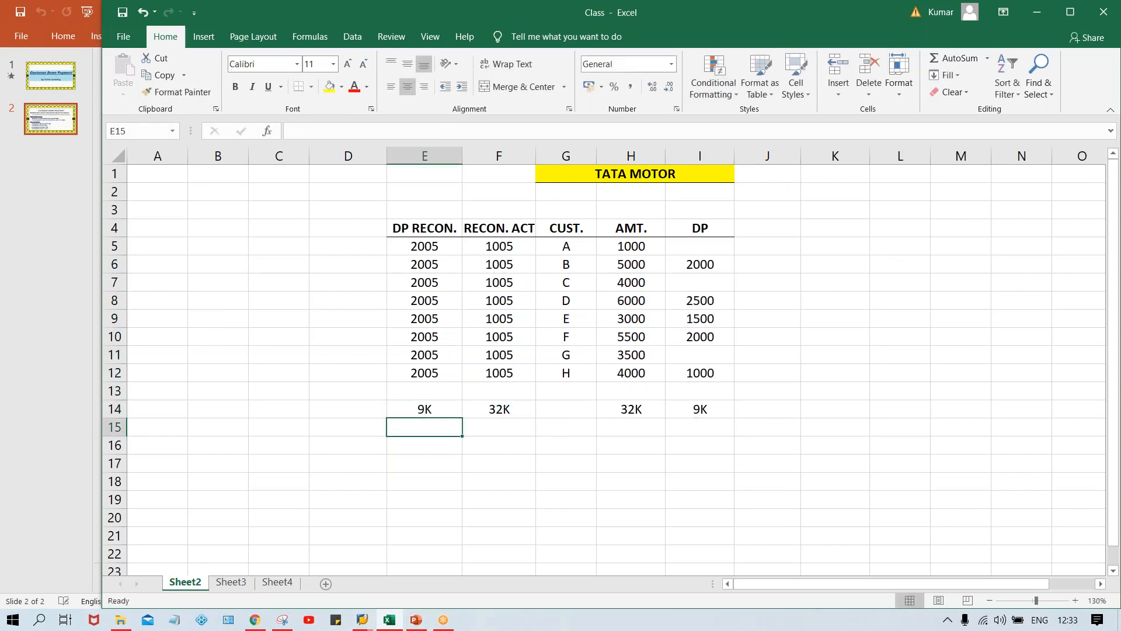
- Compare the row 14 totals of the DP reconciliation account and the normal reconciliation account, along with the customer rows behind them
left_click(419, 407)
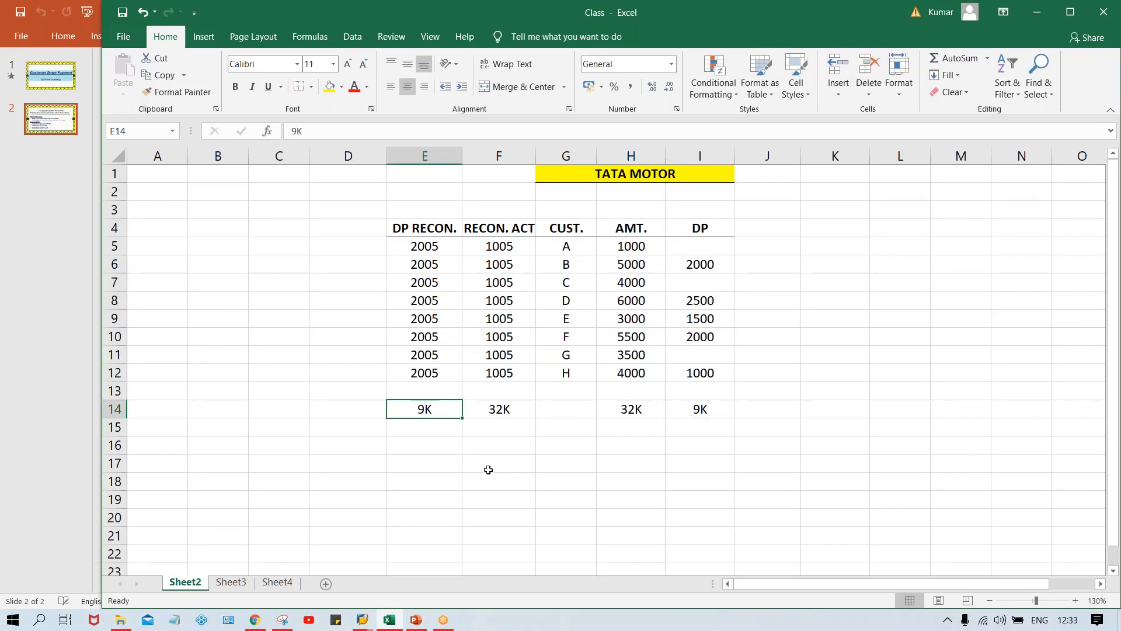
left_click(506, 413)
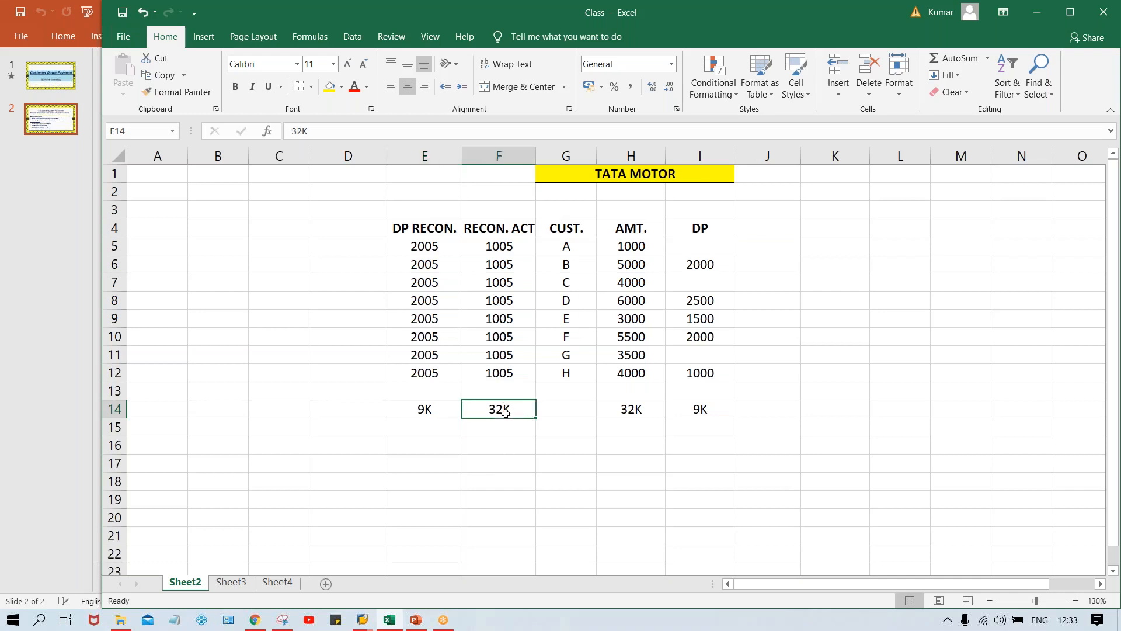
left_click(425, 410)
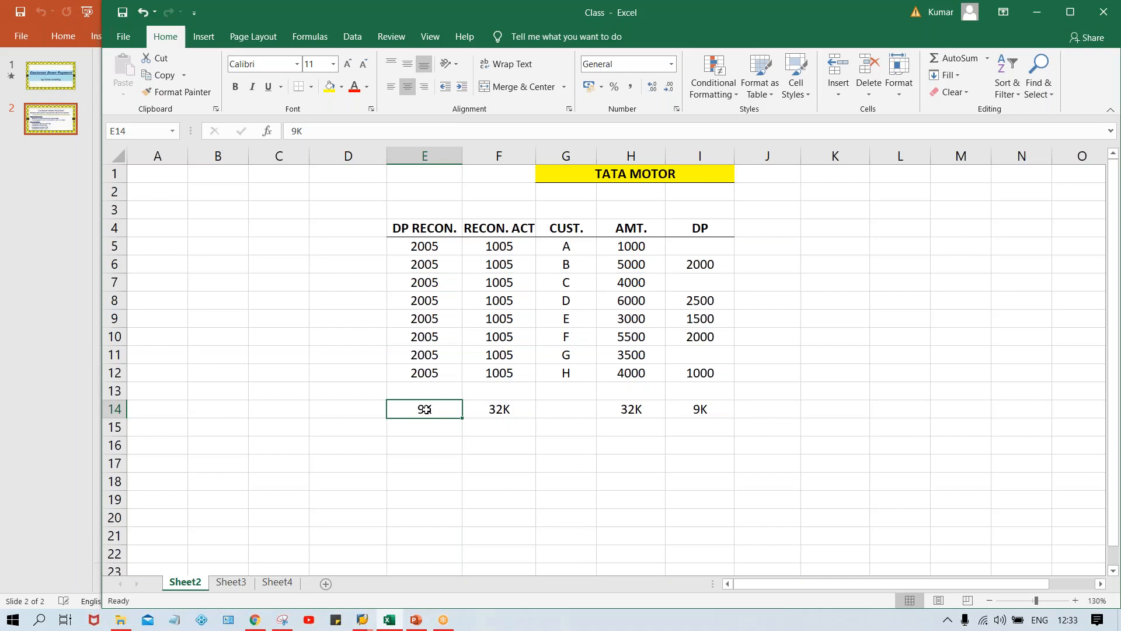
left_click(487, 368)
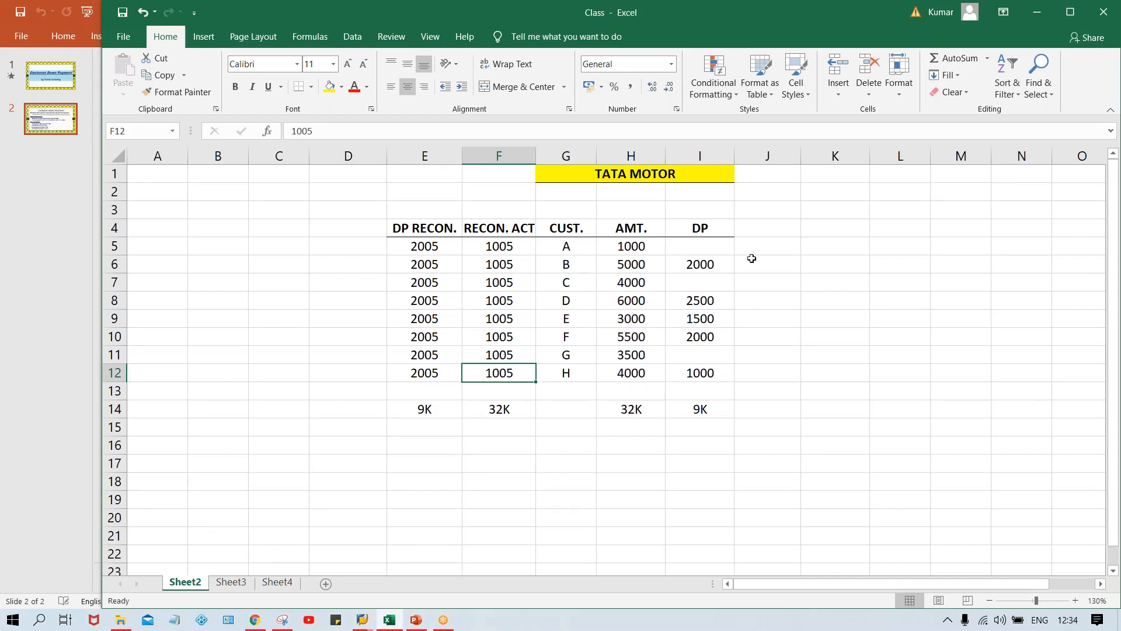
left_click(589, 304)
left_click(590, 321)
left_click(576, 274)
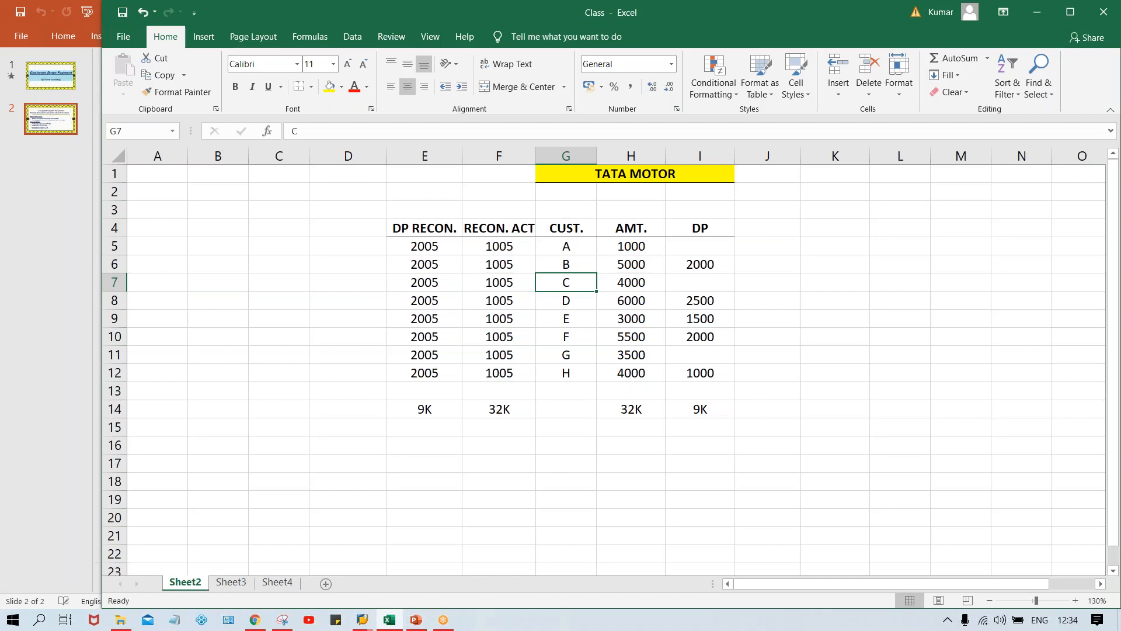
key("Left")
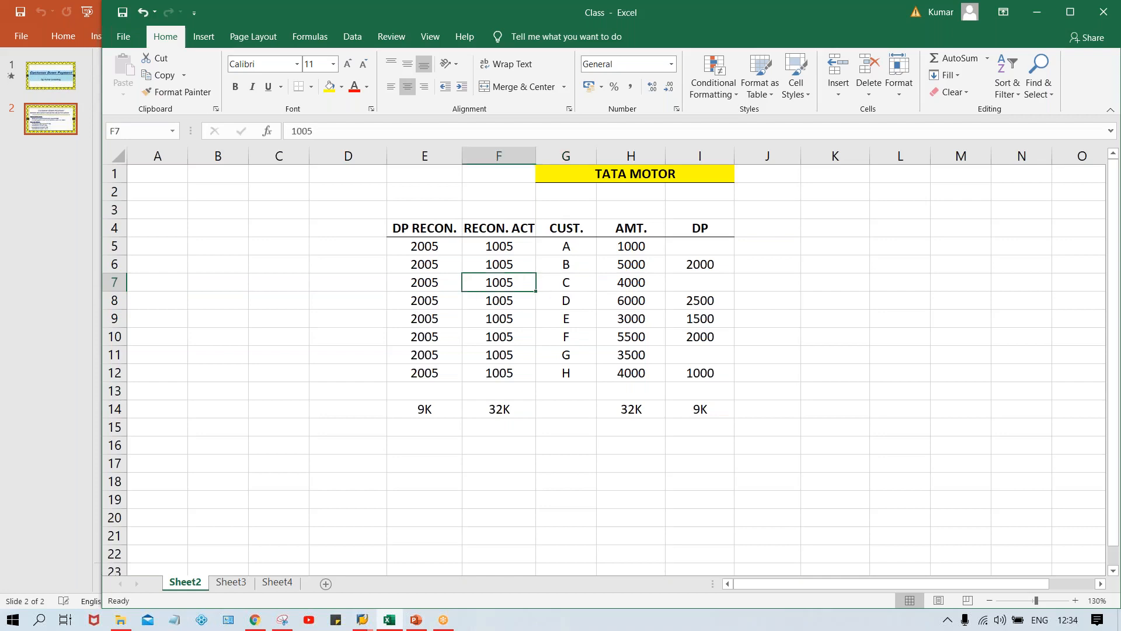
left_click(495, 409)
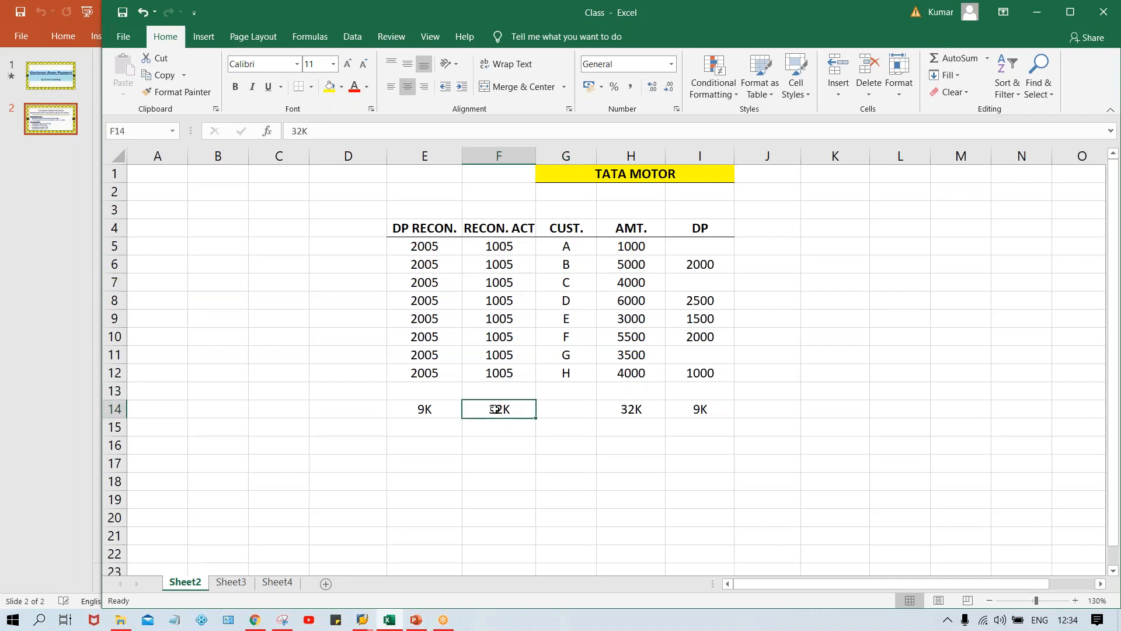
left_click(434, 414)
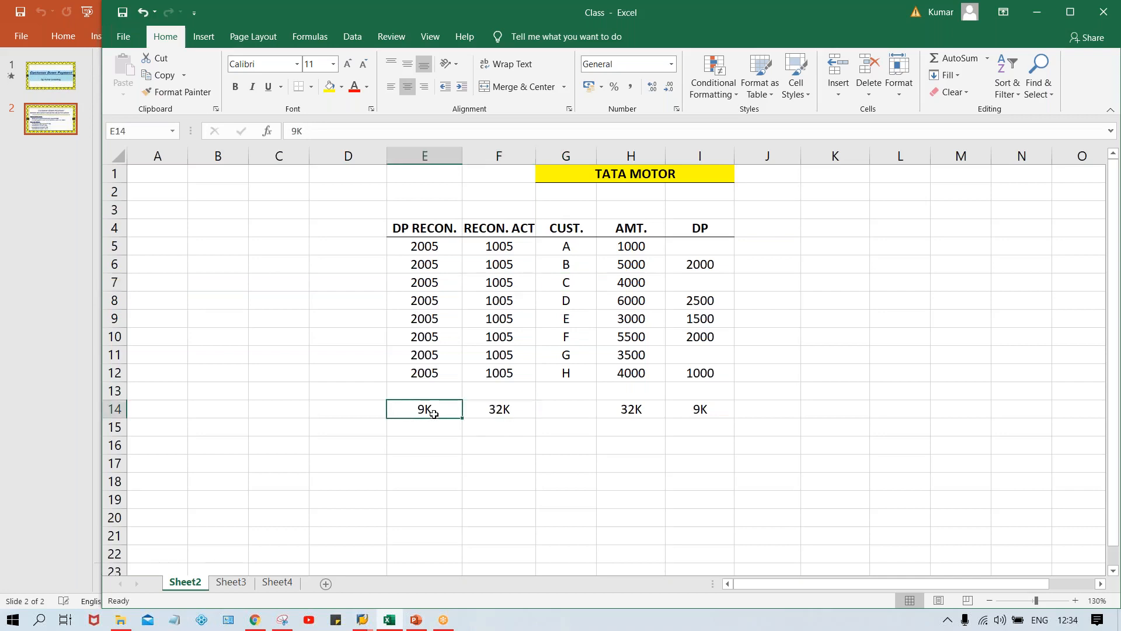
left_click(506, 410)
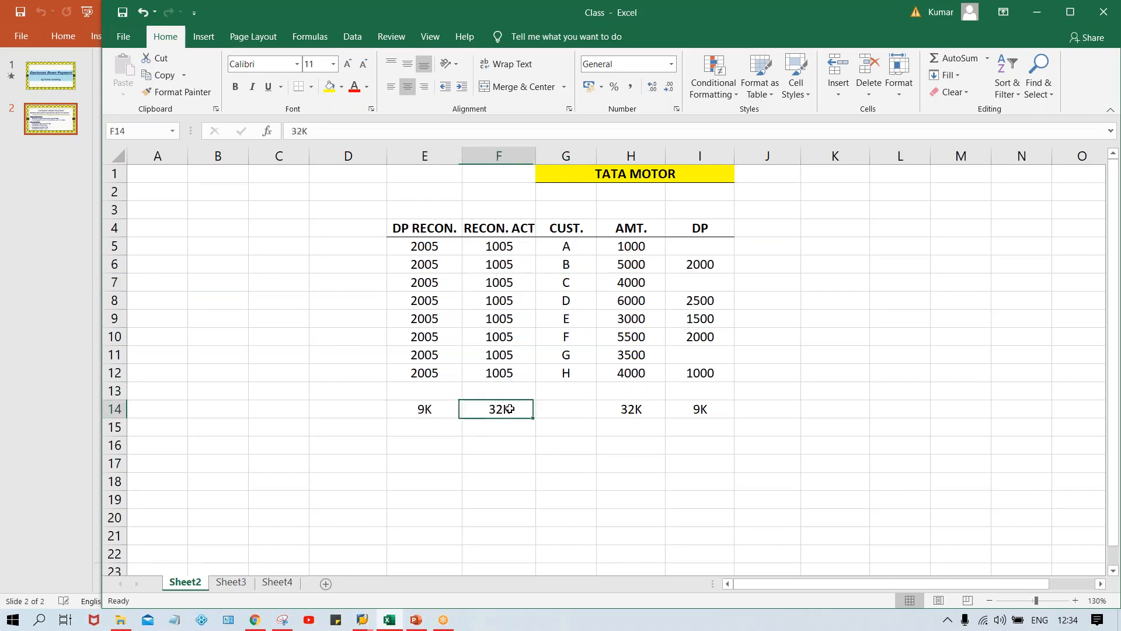
left_click(443, 409)
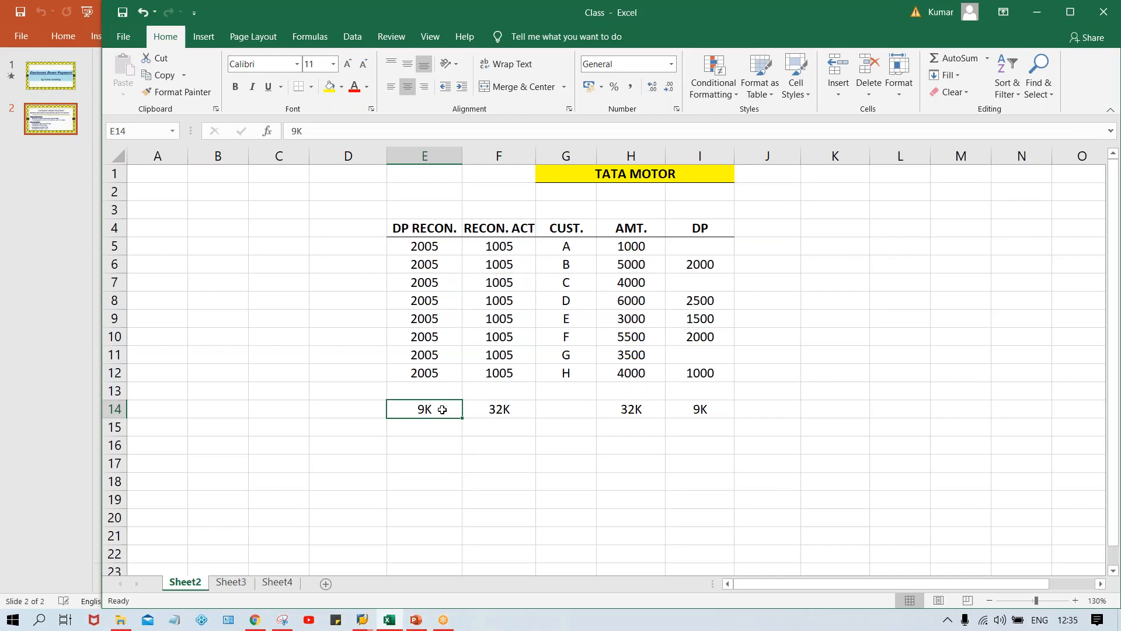
- Check the down payment configuration steps in PowerPoint and try to run transaction FS00 in an already open SAP session
left_click(418, 622)
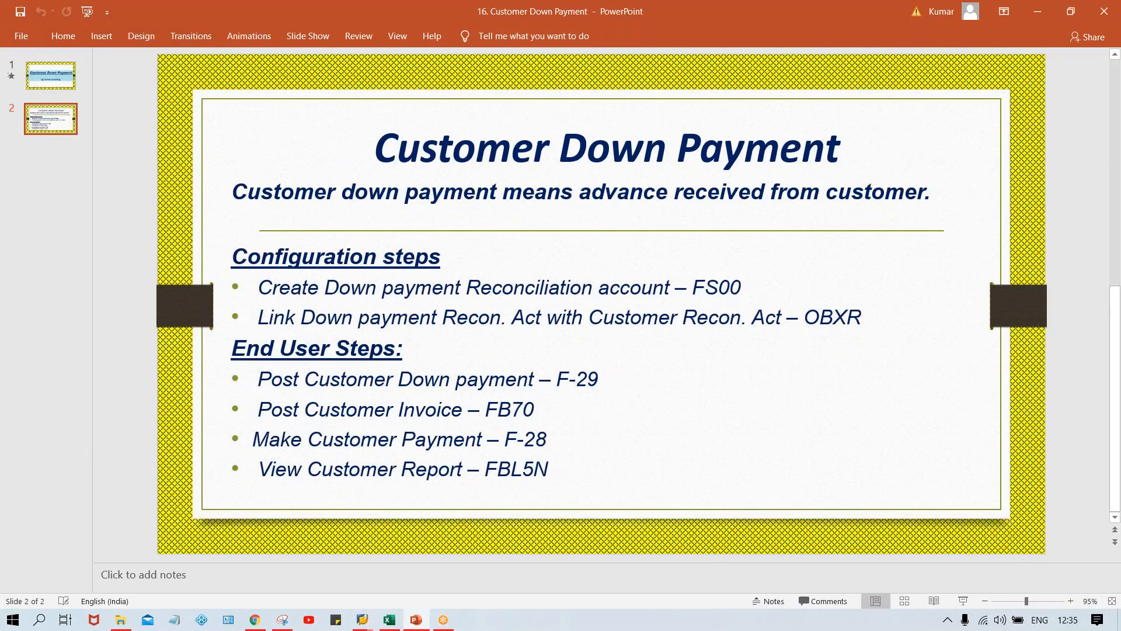
mouse_move(365, 623)
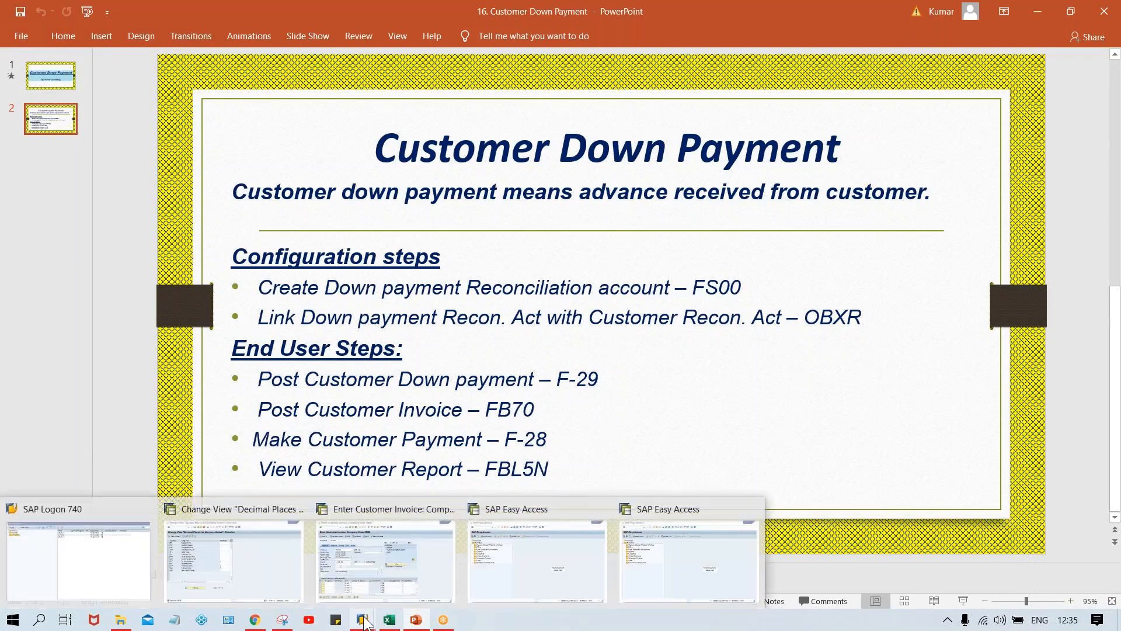
mouse_move(538, 573)
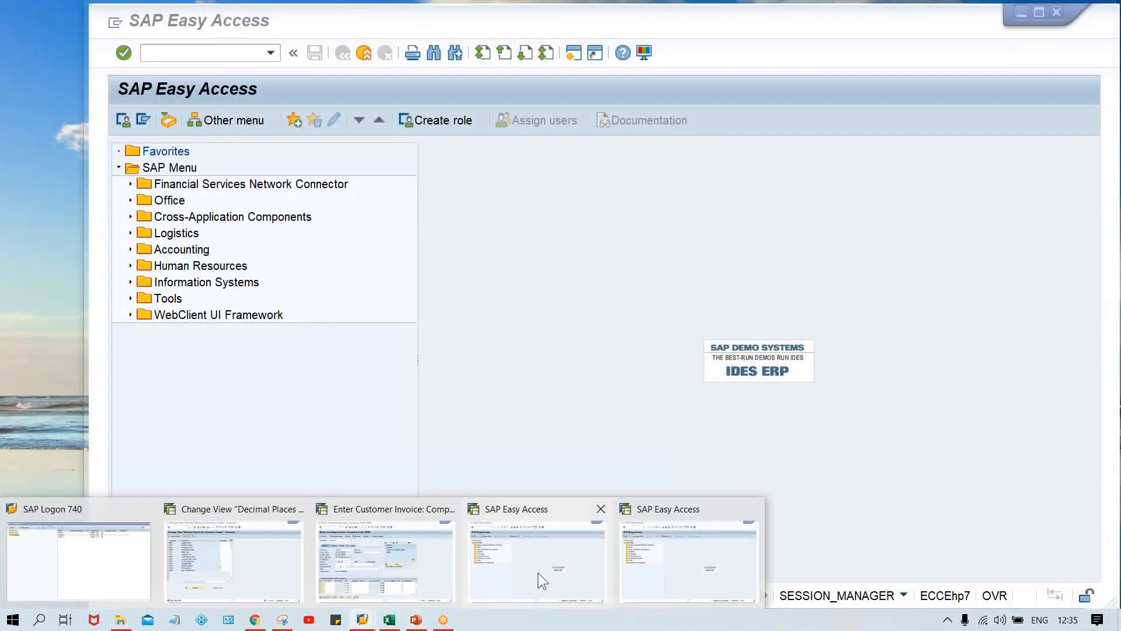
left_click(538, 572)
type("FS00")
key("Return")
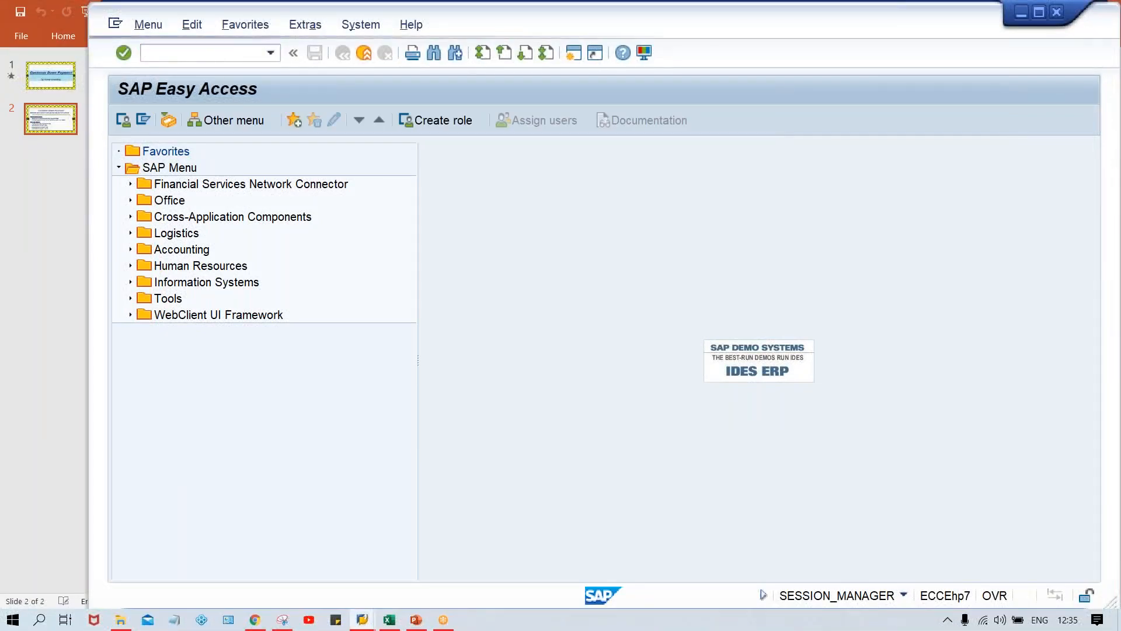
- Switch to SAP Logon and open a new connection to the SAP_2 system
left_click(362, 619)
left_click(134, 559)
left_click(508, 97)
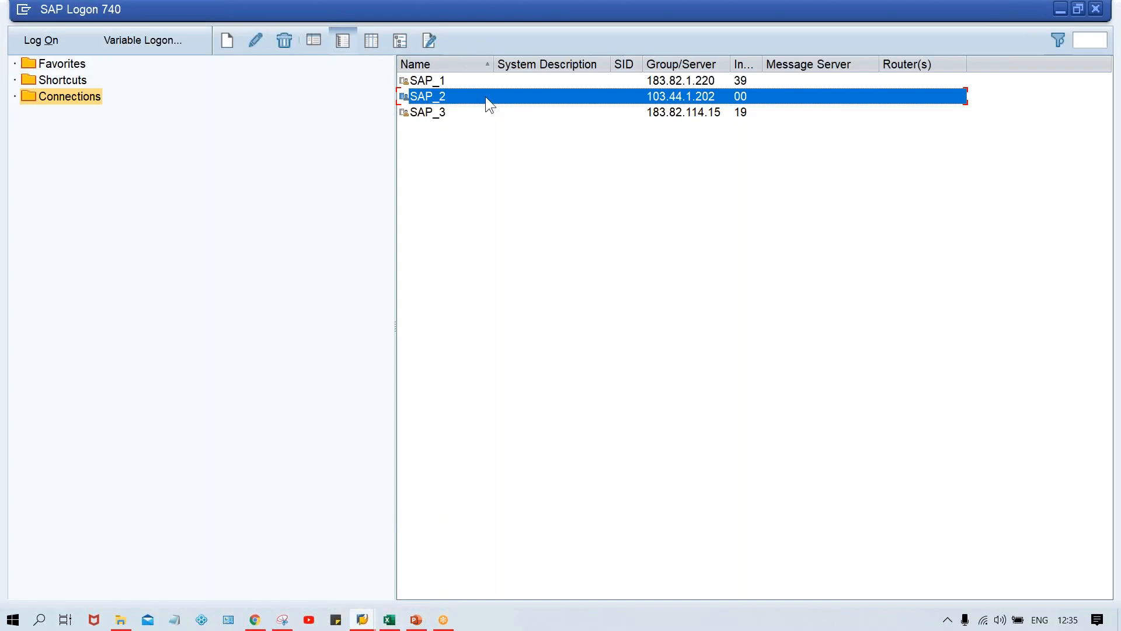
double_click(485, 96)
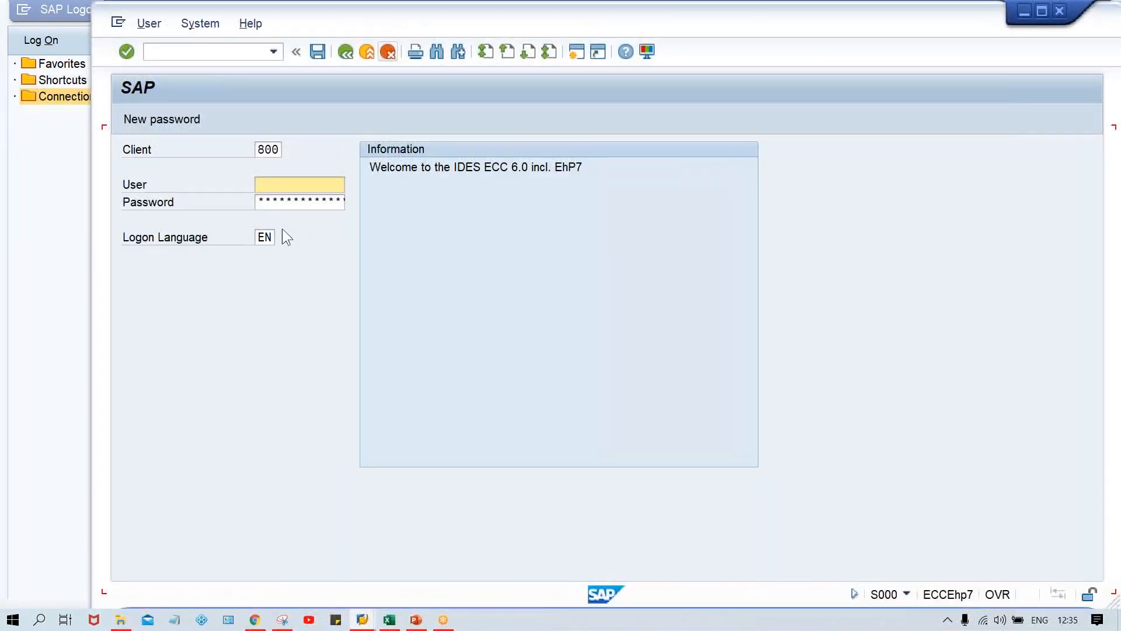
- Log on to SAP client 800 with the user name and account password
left_click(282, 180)
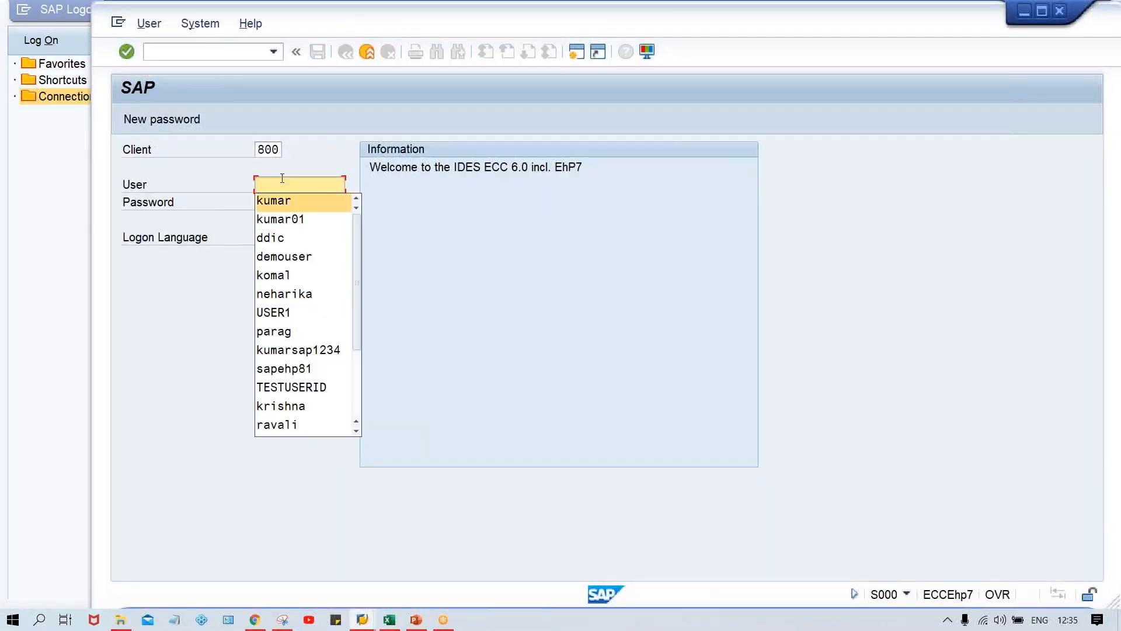
key("Tab")
type("**")
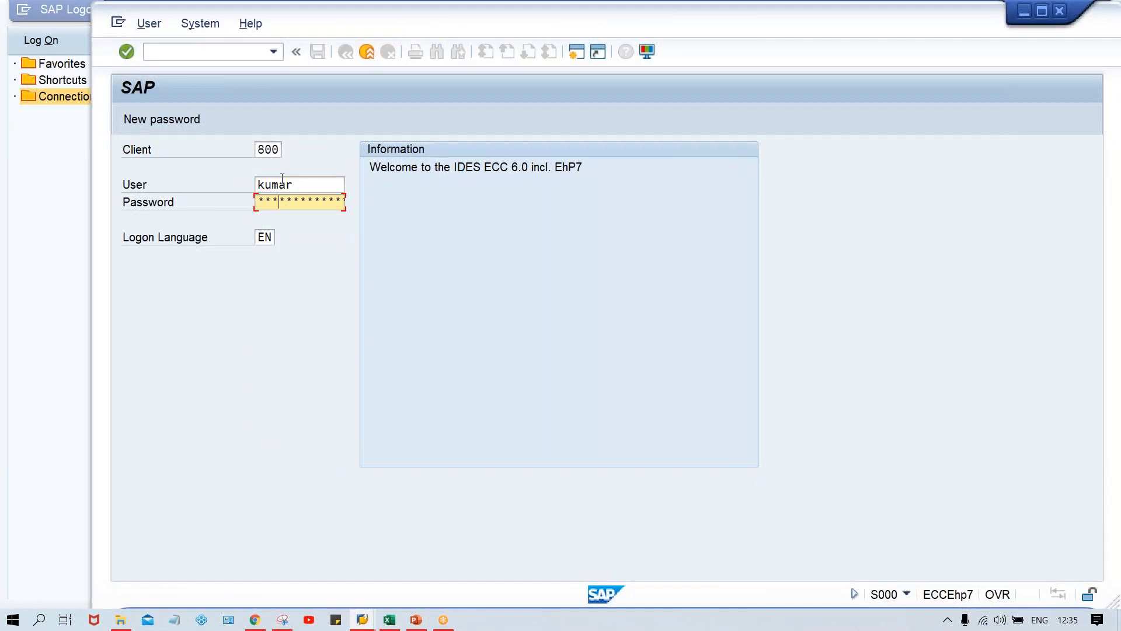
key("Return")
key("Tab")
key("Return")
key("Caps_Lock")
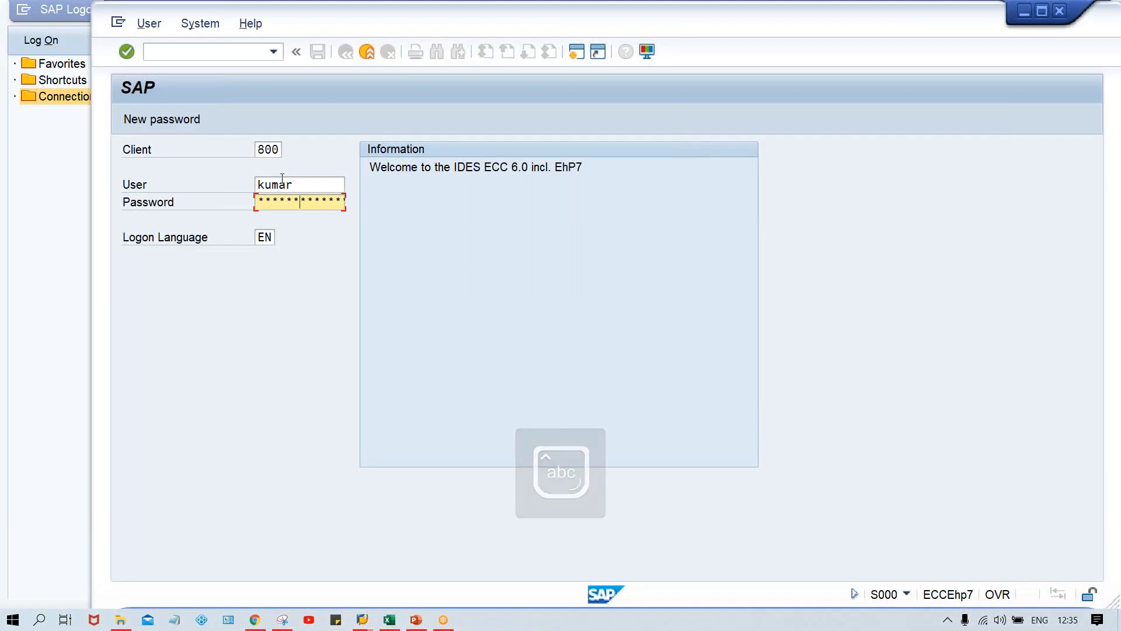
key("Return")
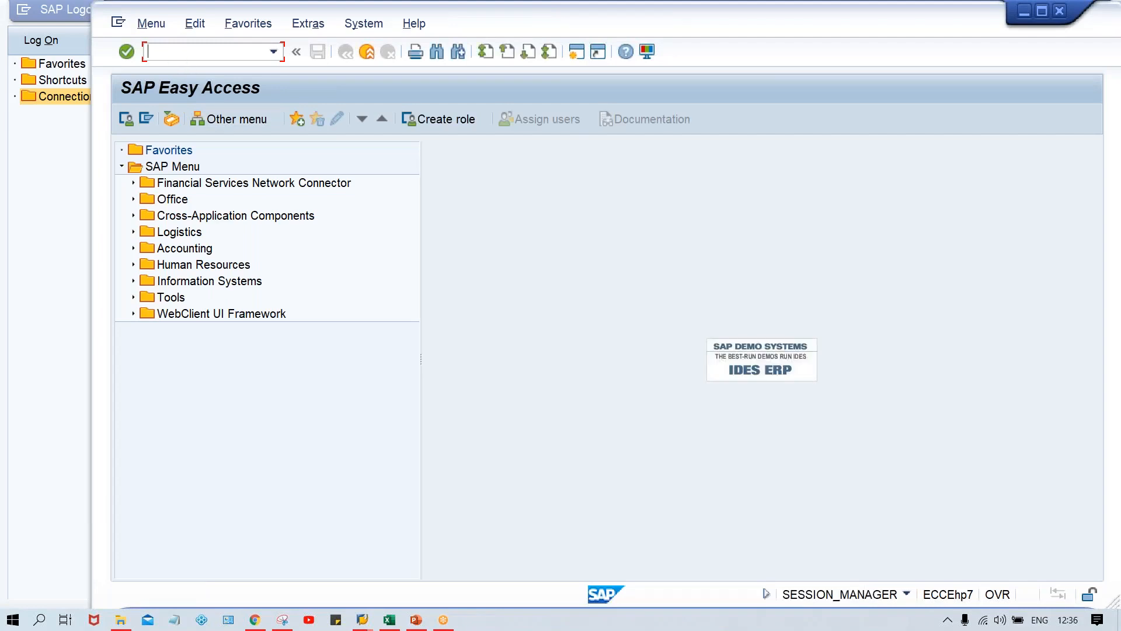
- Run transaction FS00 and expand the LIABILITY ACCOUNTS group in the account list
type("fs00")
key("Return")
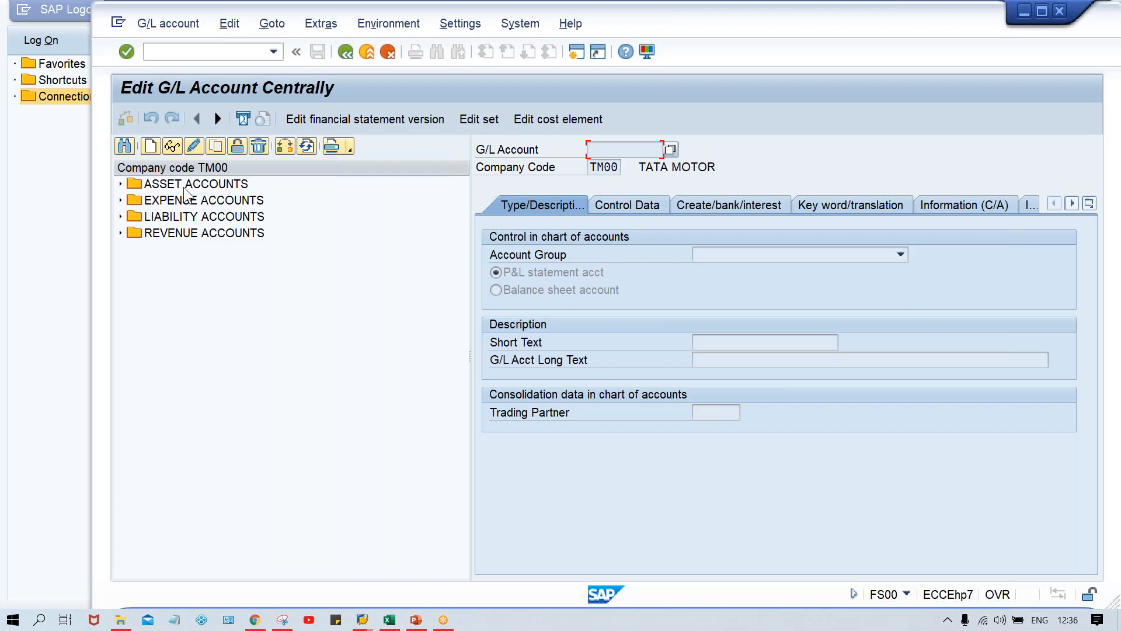
left_click(204, 217)
double_click(204, 217)
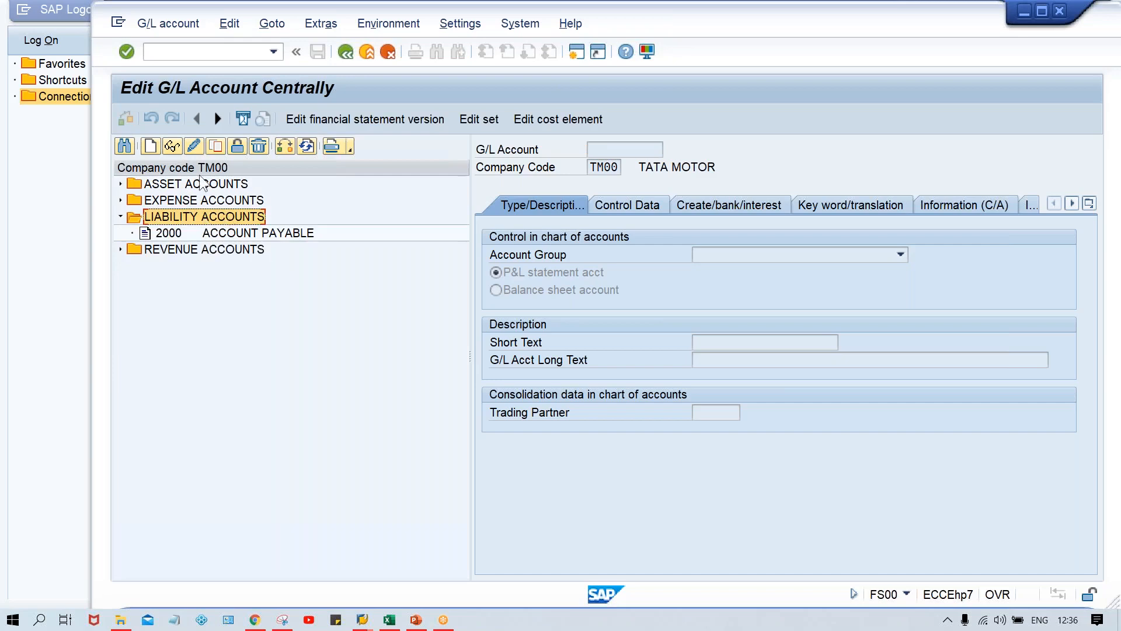
- Create G/L account 2001 in company code TM00 and assign it to the LIABILITY ACCOUNTS account group
left_click(154, 146)
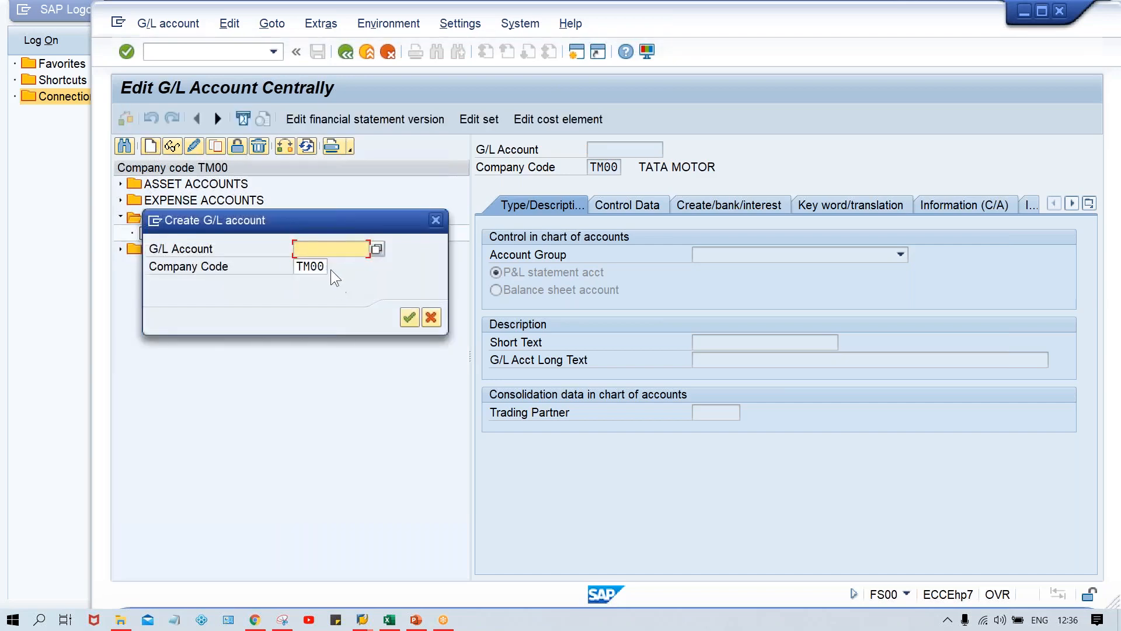
type("2001")
key("Return")
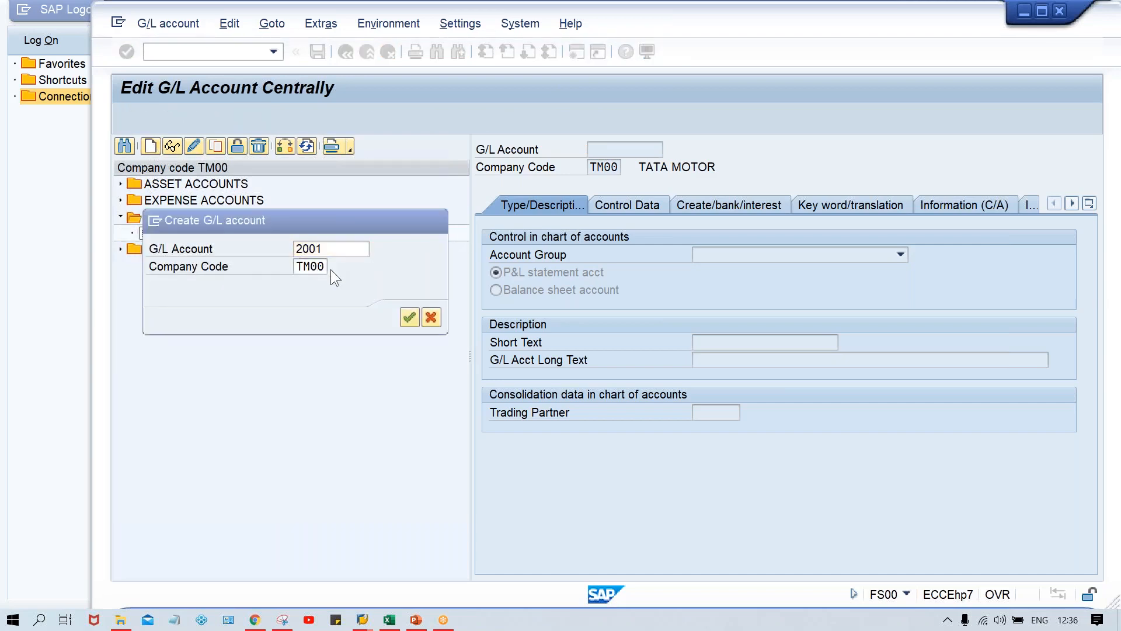
left_click(696, 258)
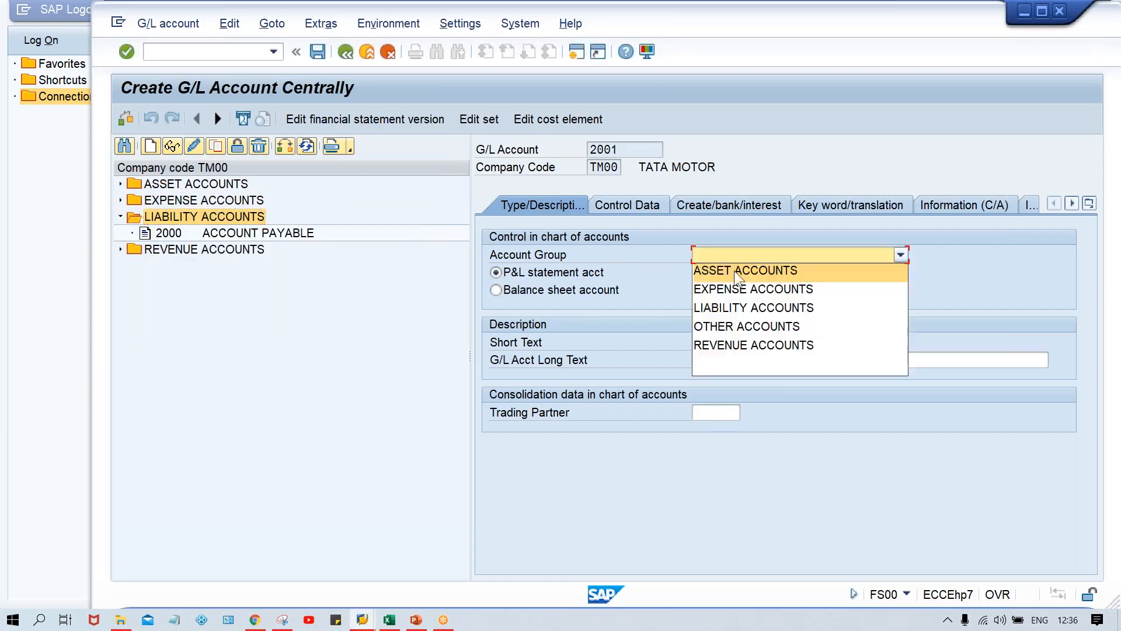
left_click(766, 308)
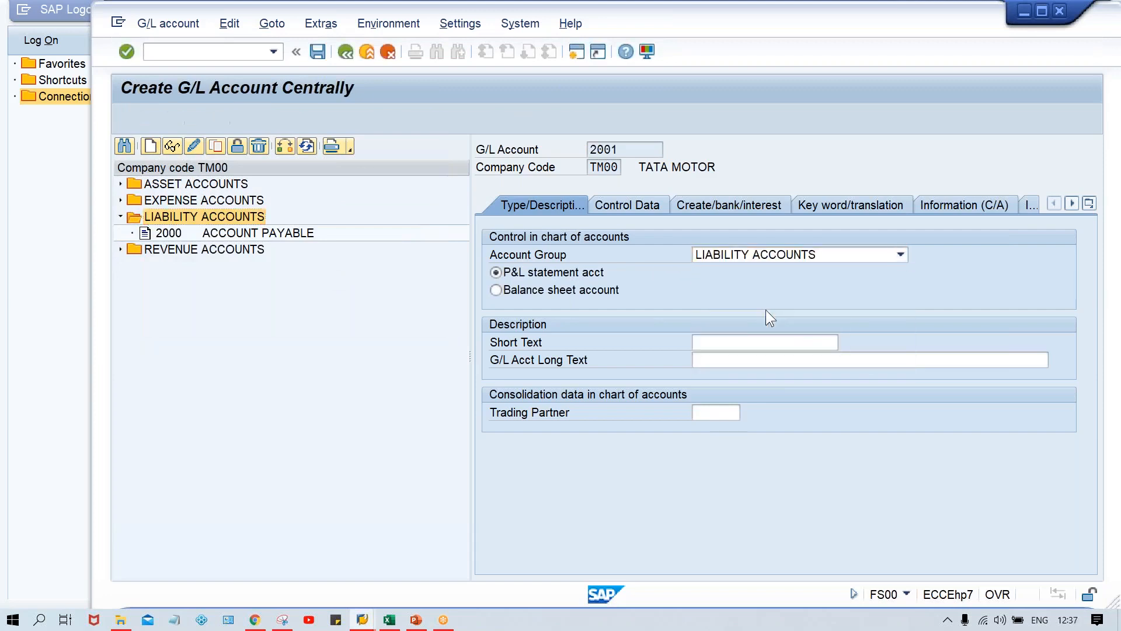
- Enter CUSTOMER DOWNPAYMENT as account 2001's short and long text, and classify it as a balance sheet account
left_click(714, 341)
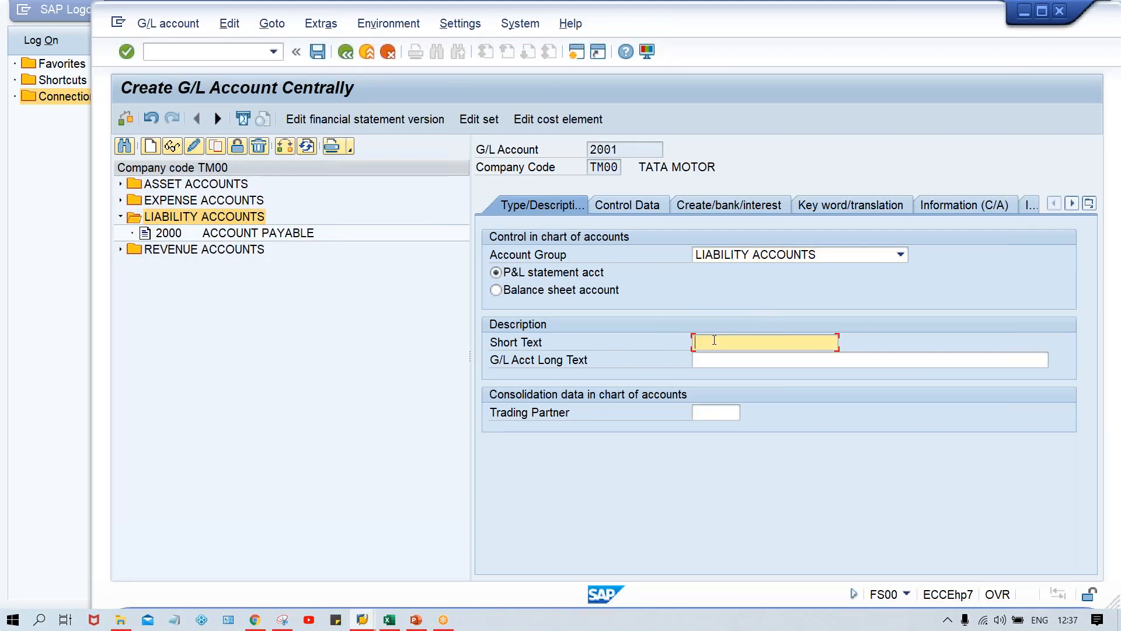
key("Caps_Lock")
type("CUS")
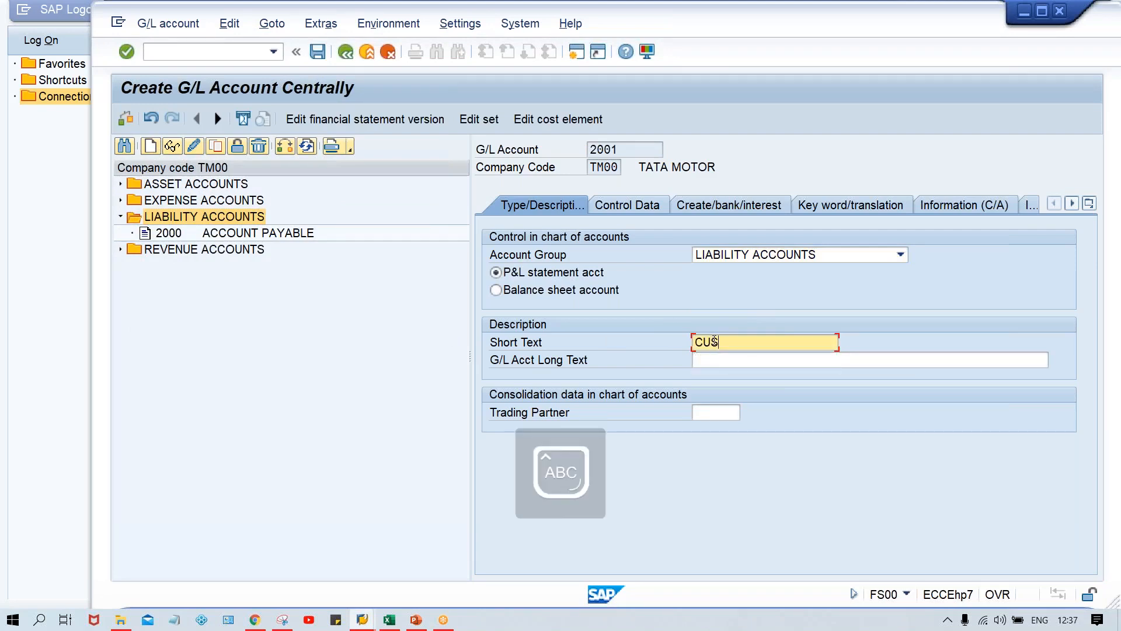
type("TOMER ")
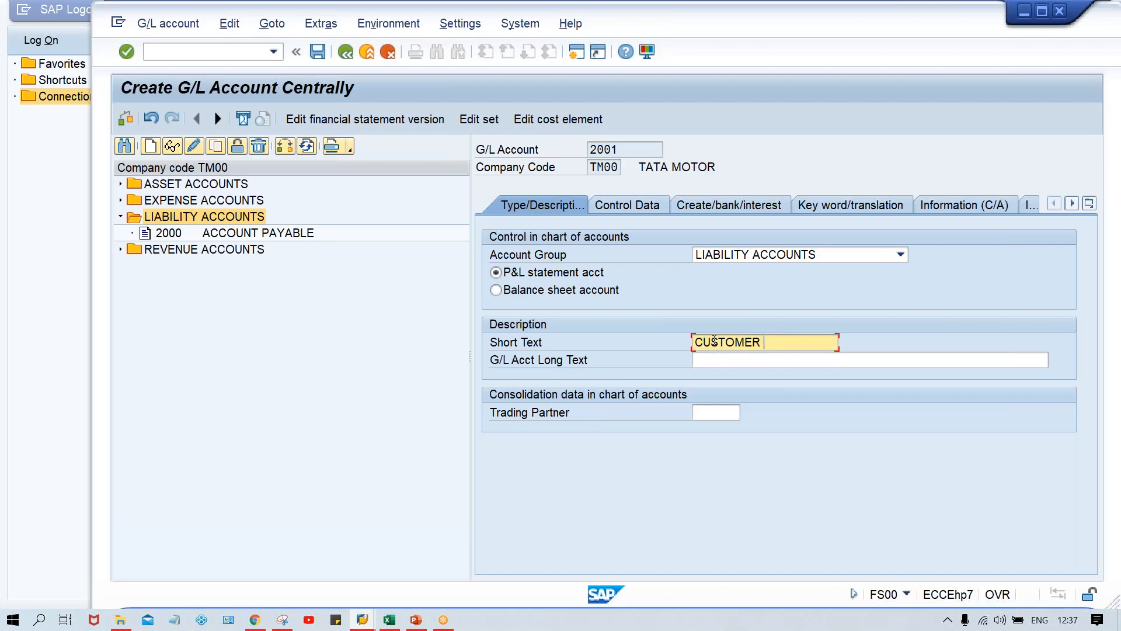
type("DOWNPAYMENT")
key("ctrl+a")
key("ctrl+c")
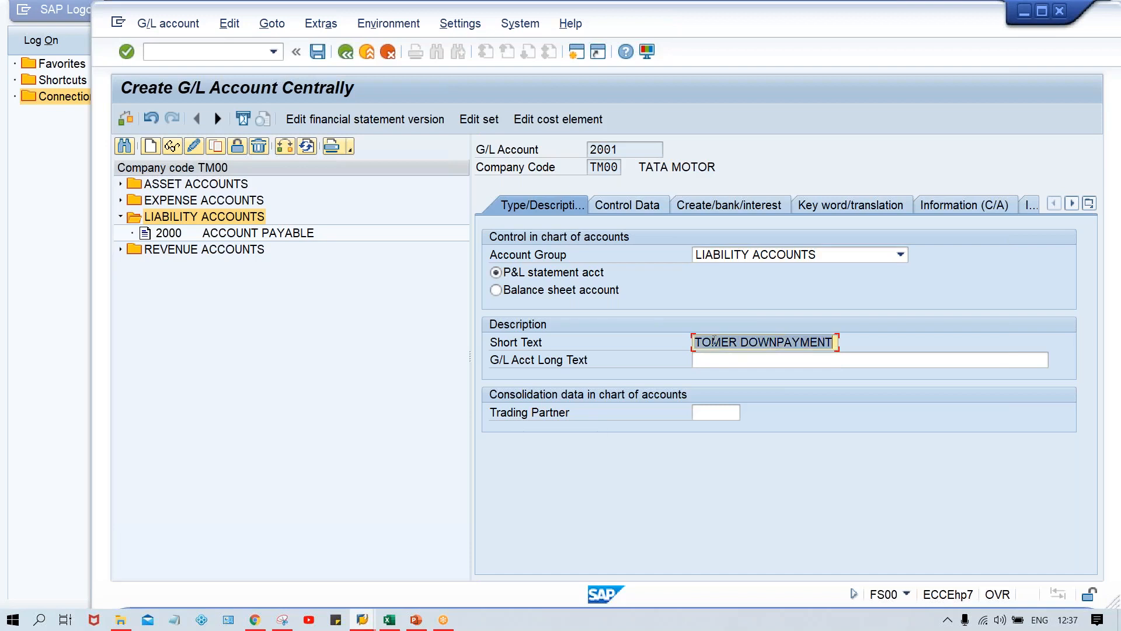
key("Tab")
key("ctrl+v")
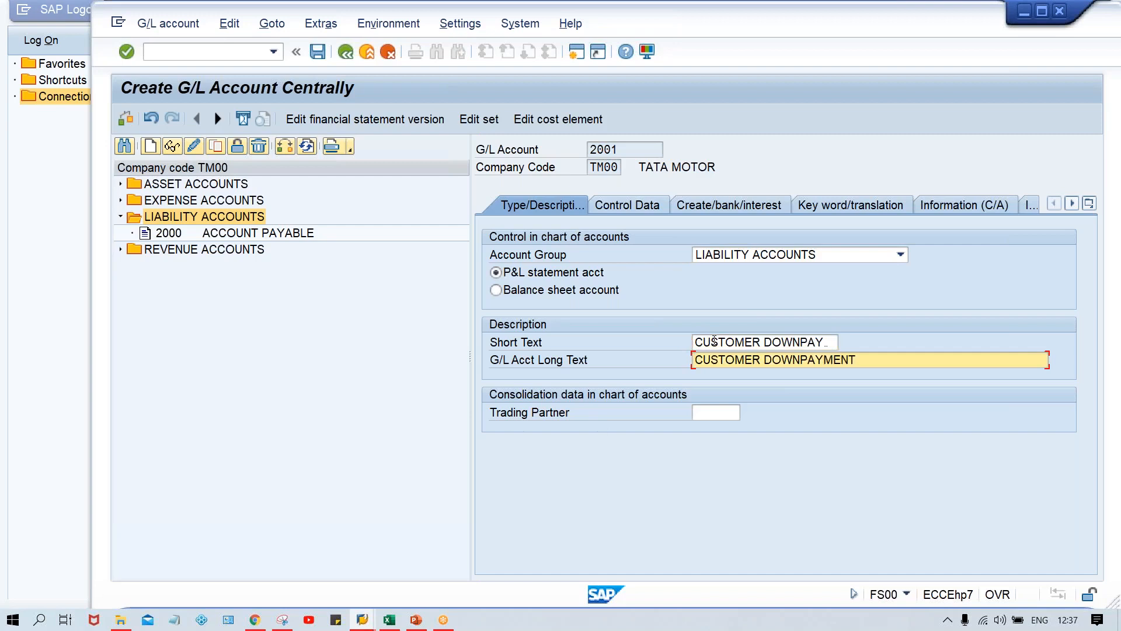
left_click(634, 207)
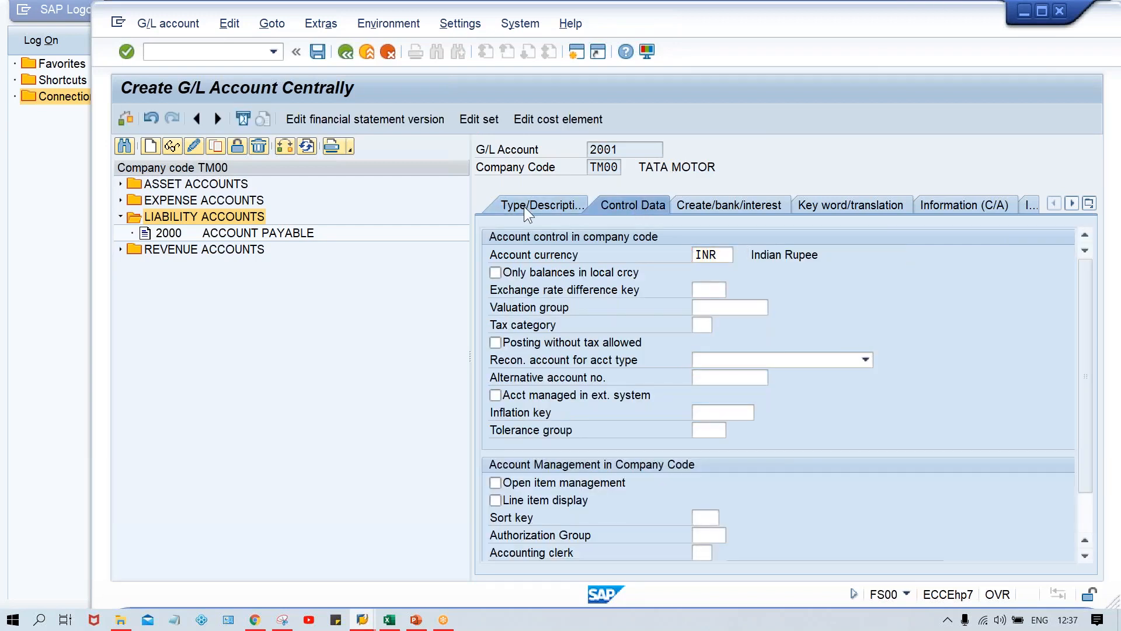
left_click(524, 206)
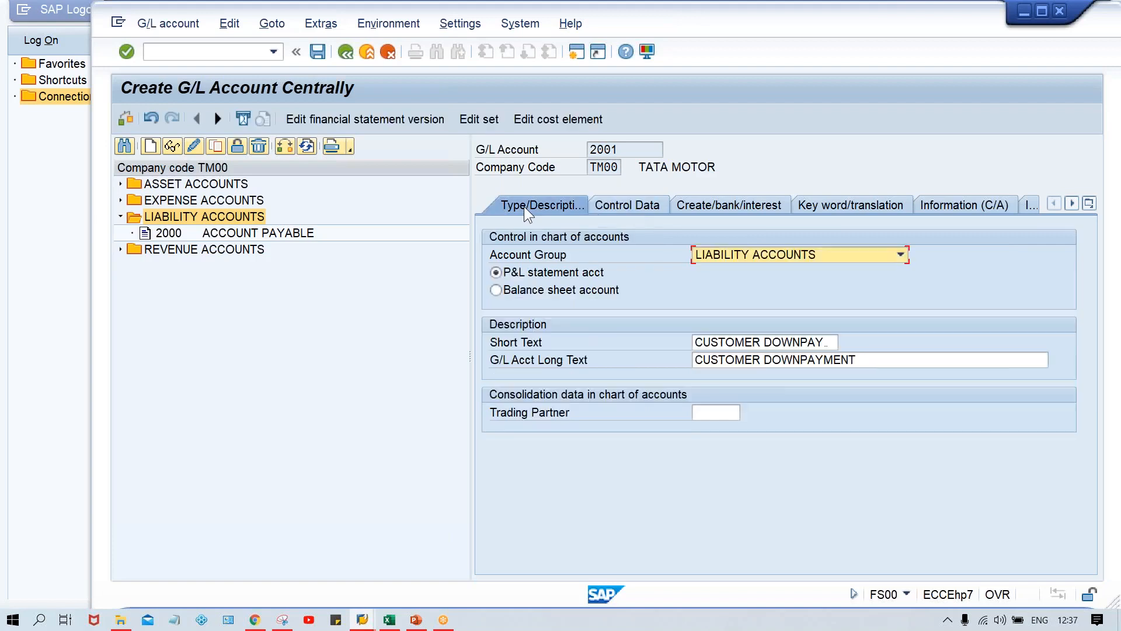
left_click(522, 291)
- In the account's control data, set the reconciliation account type to Customers, enable line item display and set sort key 001
left_click(646, 203)
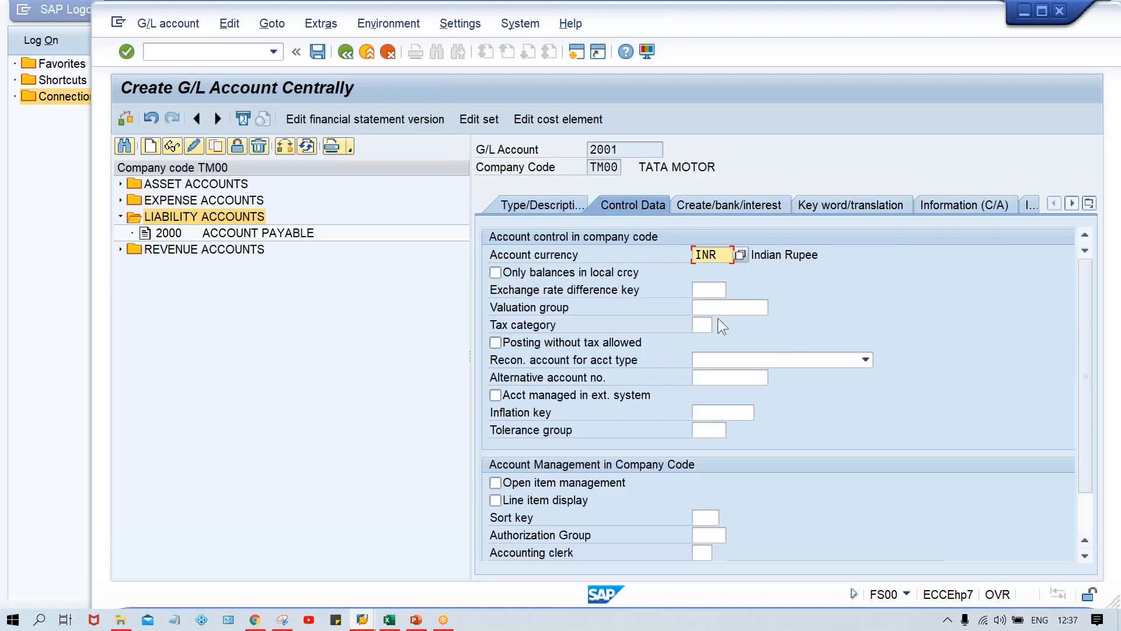
left_click(724, 359)
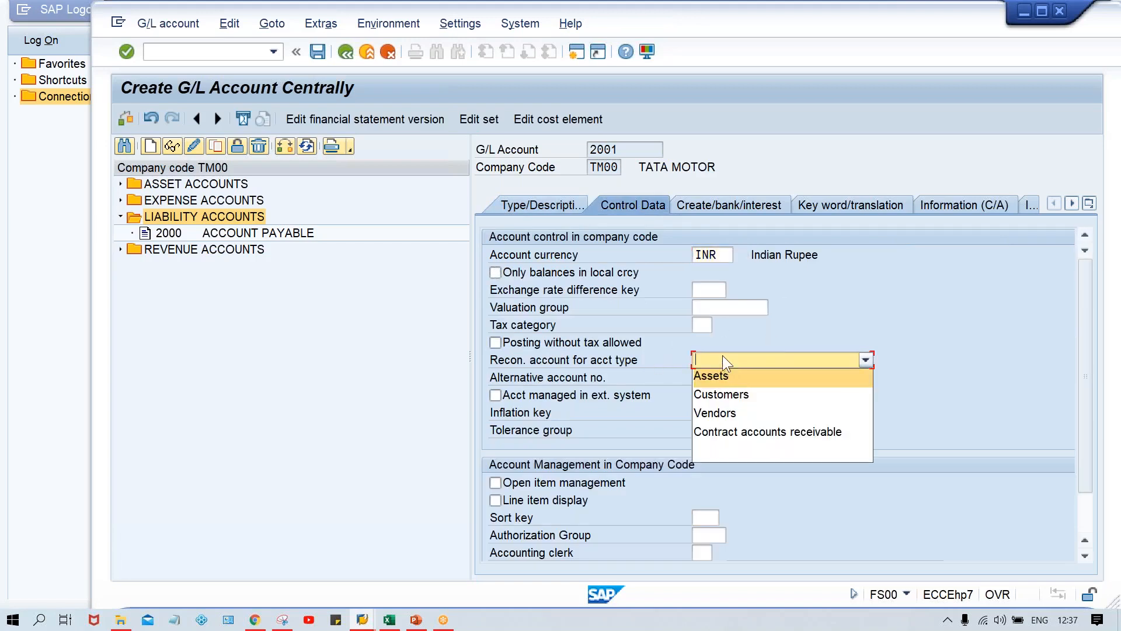
left_click(724, 394)
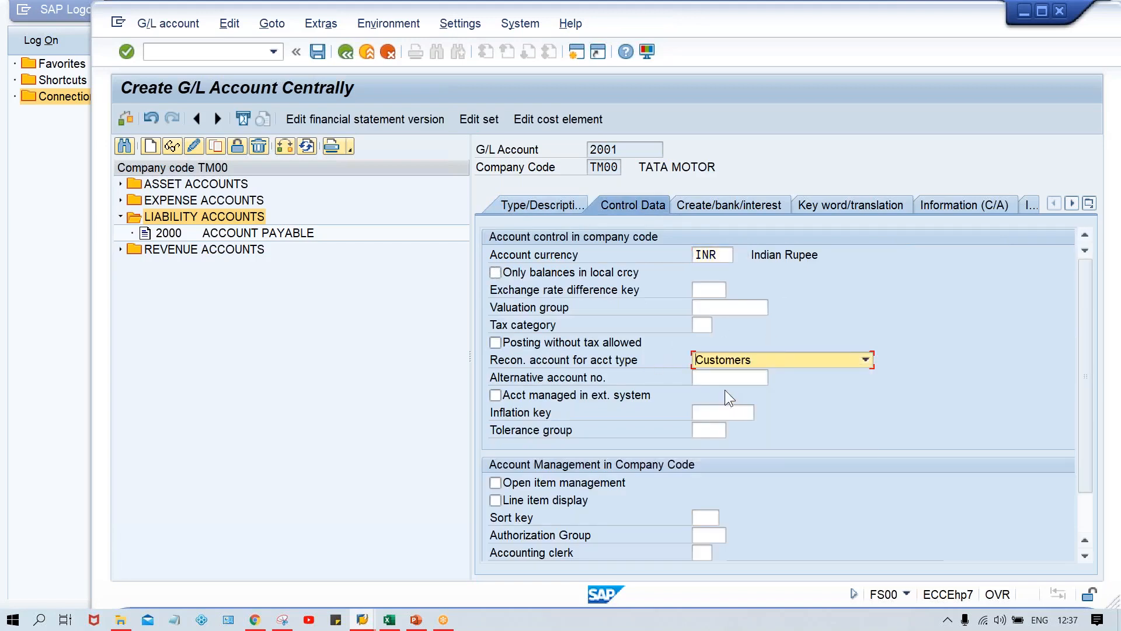
left_click(586, 499)
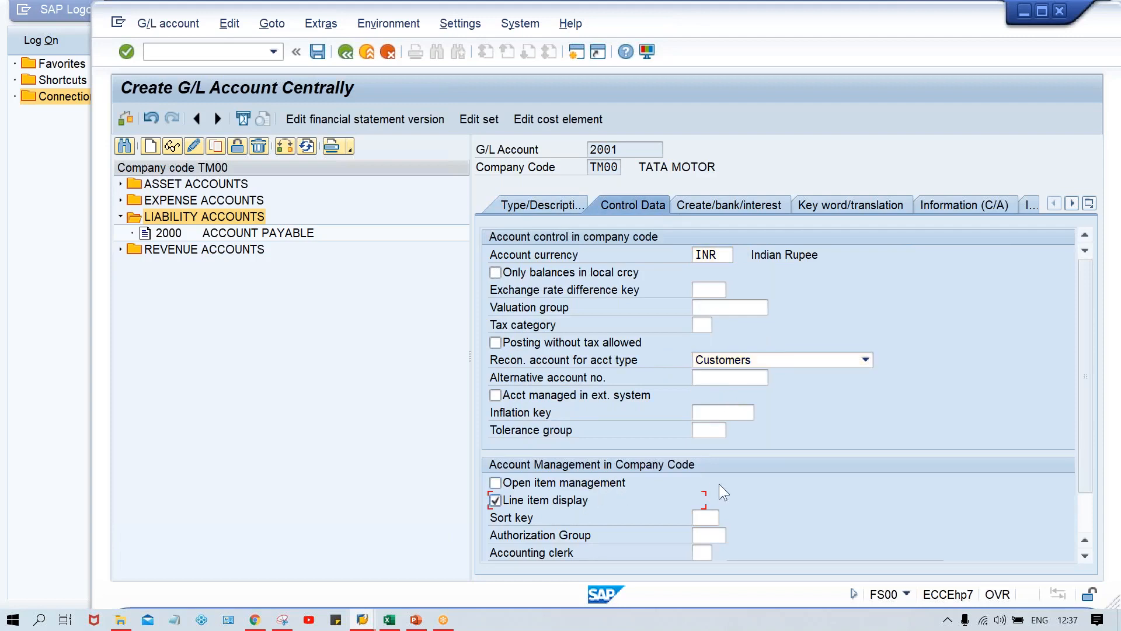
left_click(707, 514)
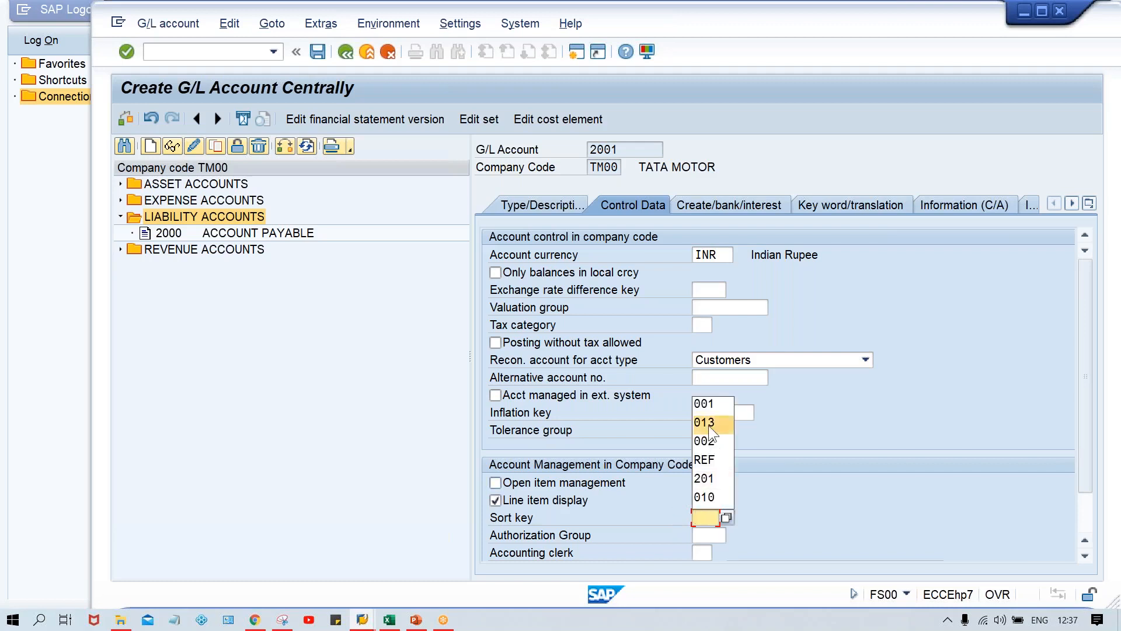
left_click(707, 404)
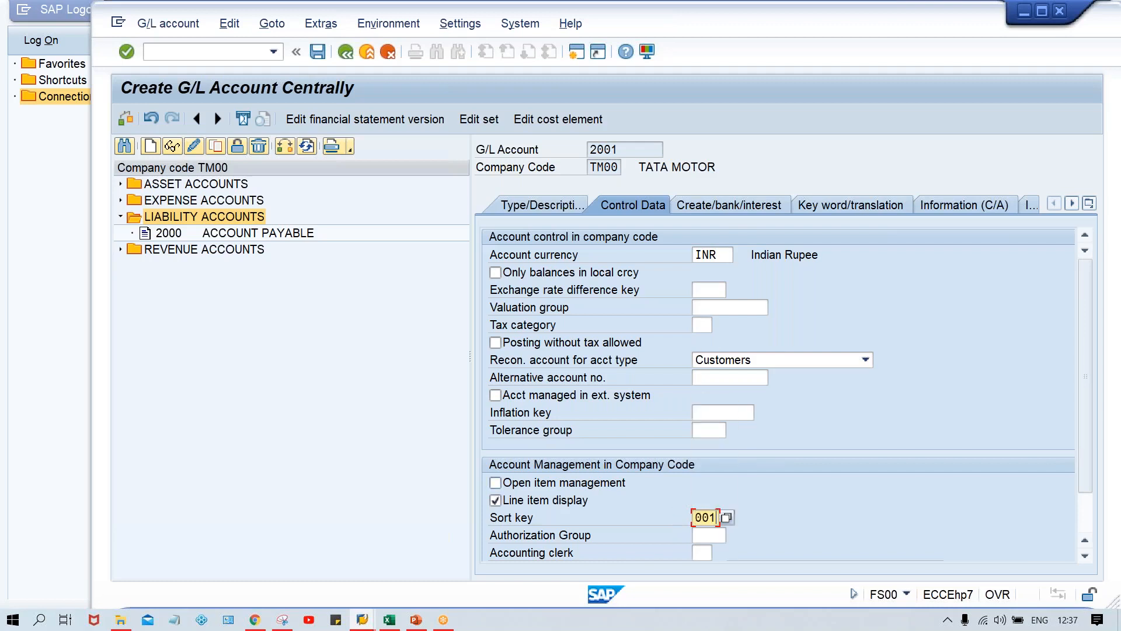
- Assign field status group G067 to G/L account 2001 and save the account
left_click(741, 203)
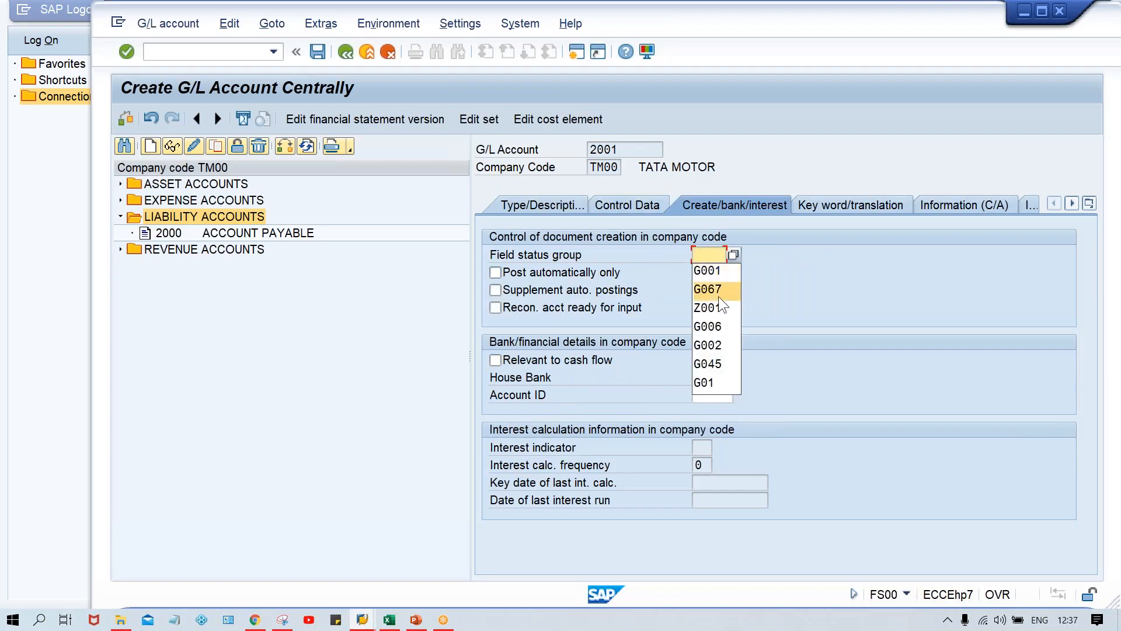
left_click(719, 296)
key("Return")
key("ctrl+s")
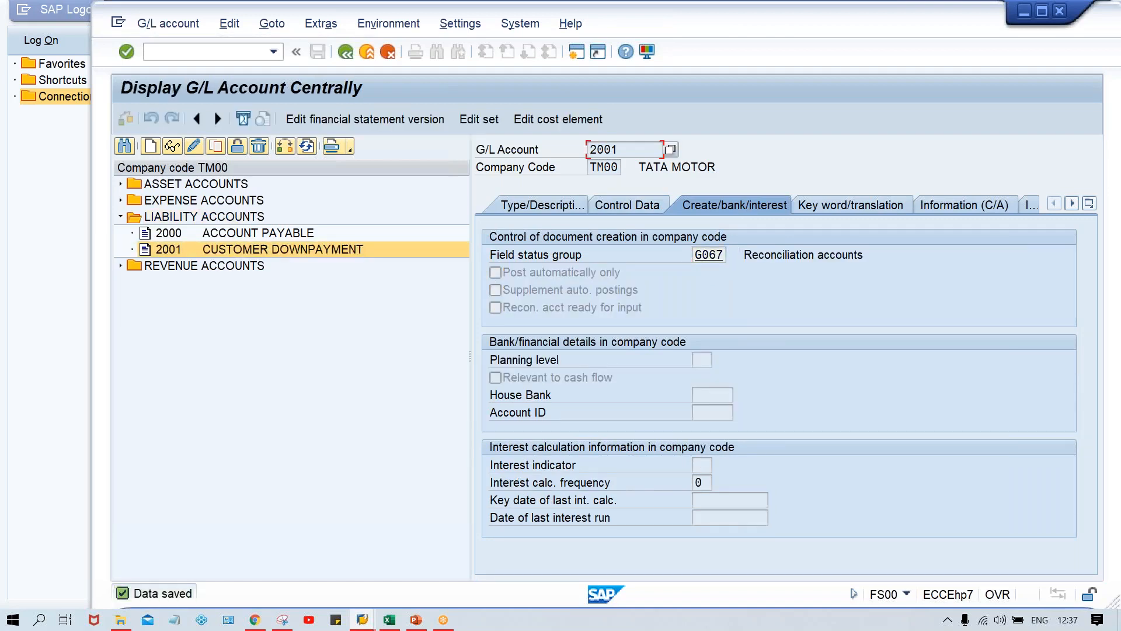
left_click(539, 208)
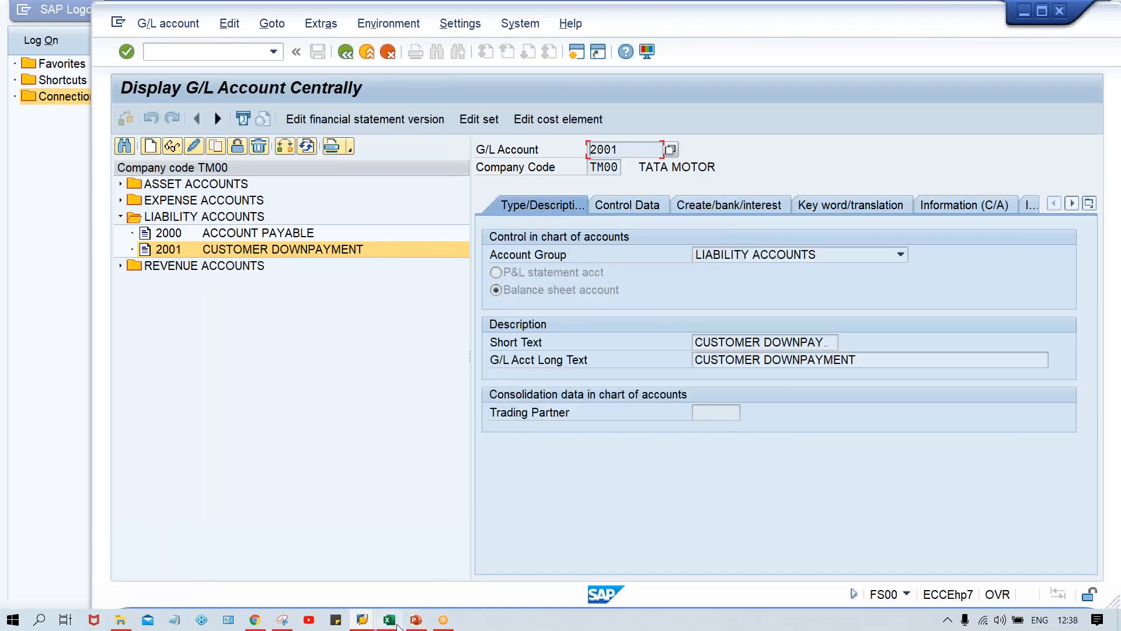
- Check the configuration steps on the Customer Down Payment slide in PowerPoint, and return to the SAP G/L account window
mouse_move(416, 619)
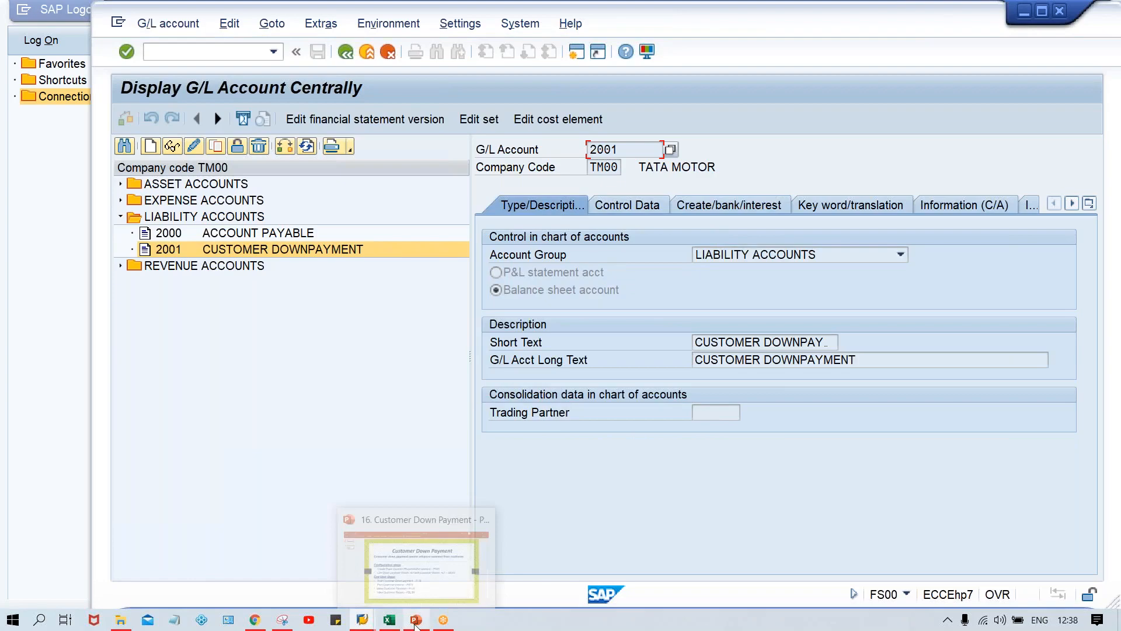
left_click(425, 582)
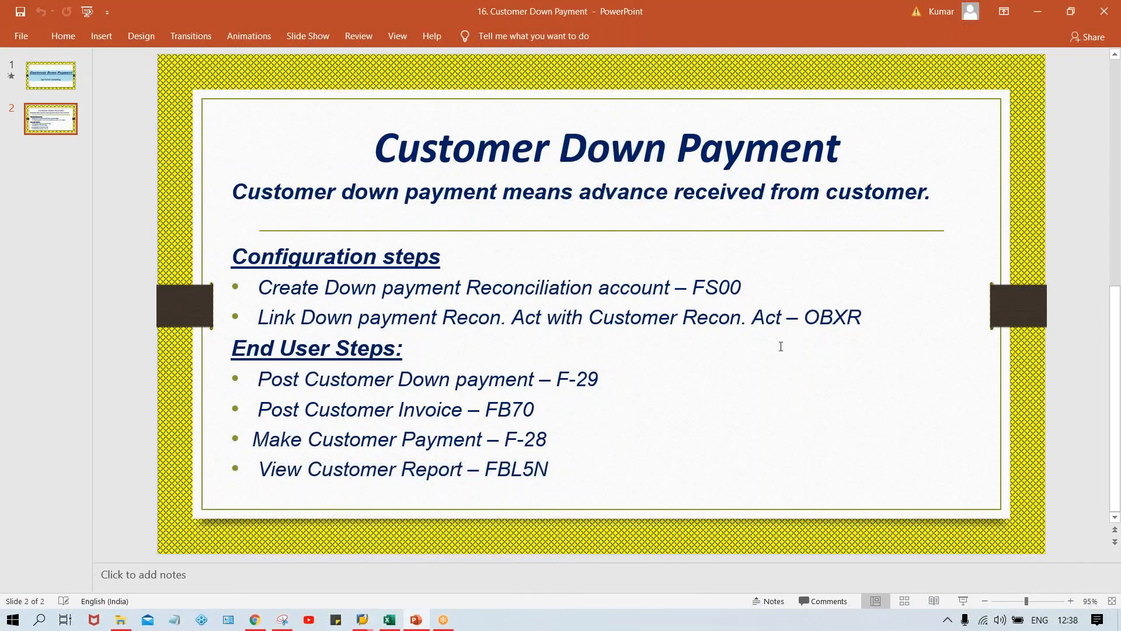
mouse_move(362, 620)
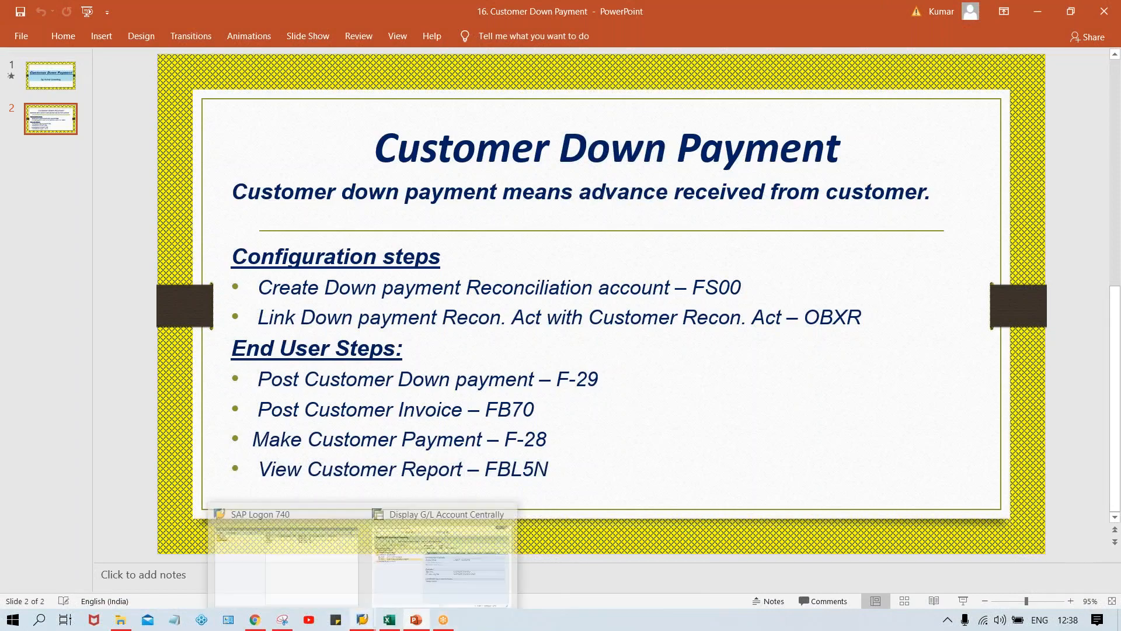
left_click(441, 560)
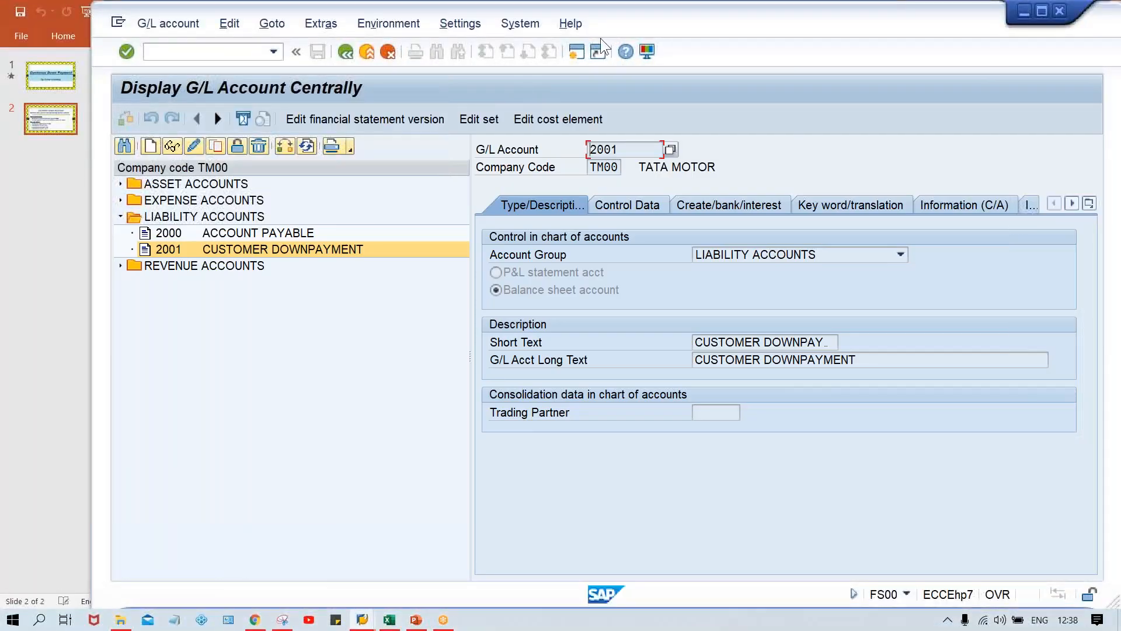
left_click(362, 619)
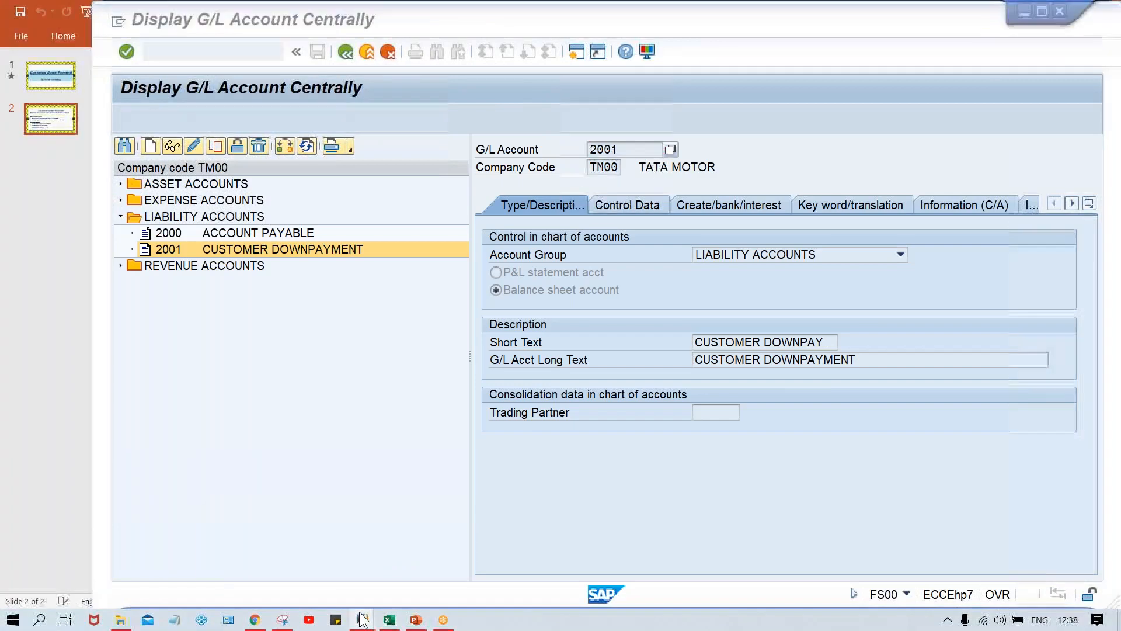
left_click(388, 570)
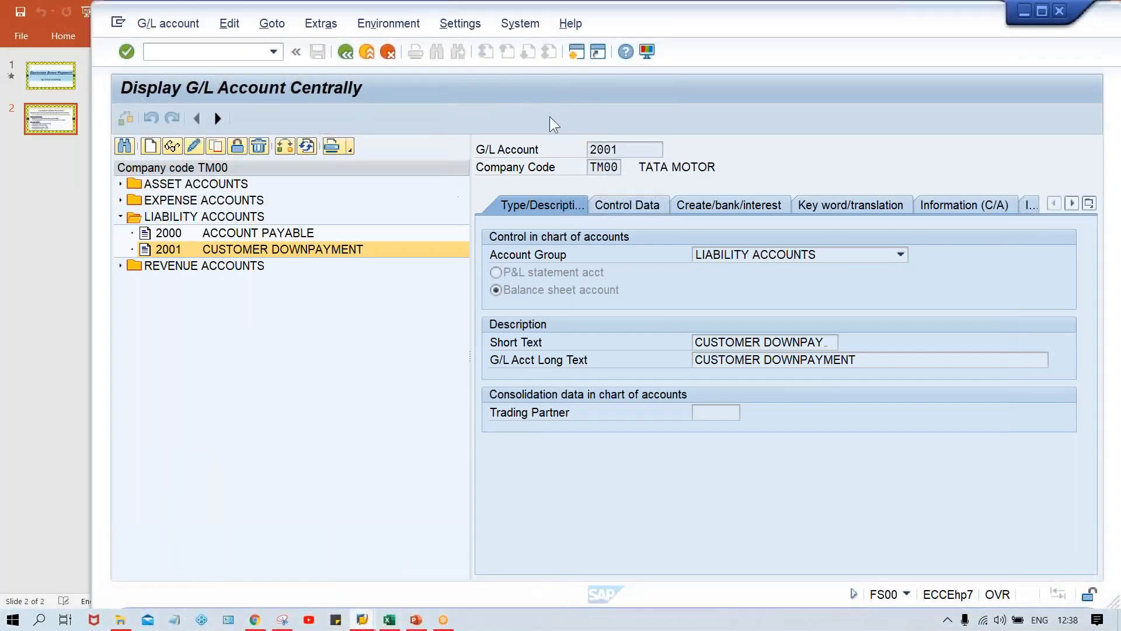
- Open a second SAP session and run transaction OBXR in it
left_click(577, 51)
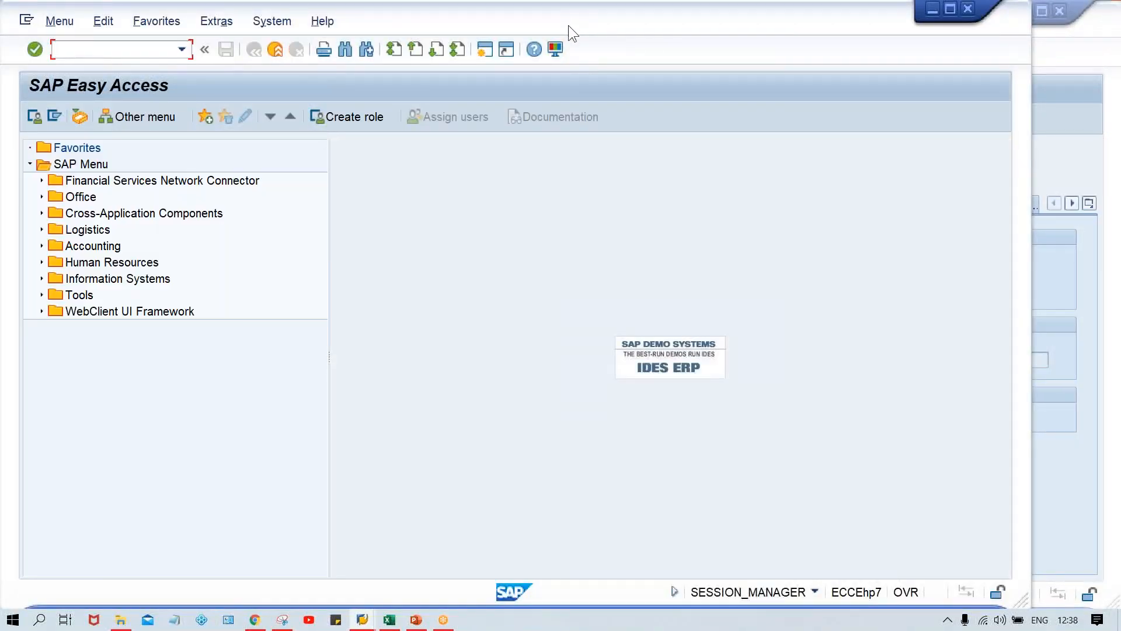
left_click_drag(591, 26, 649, 26)
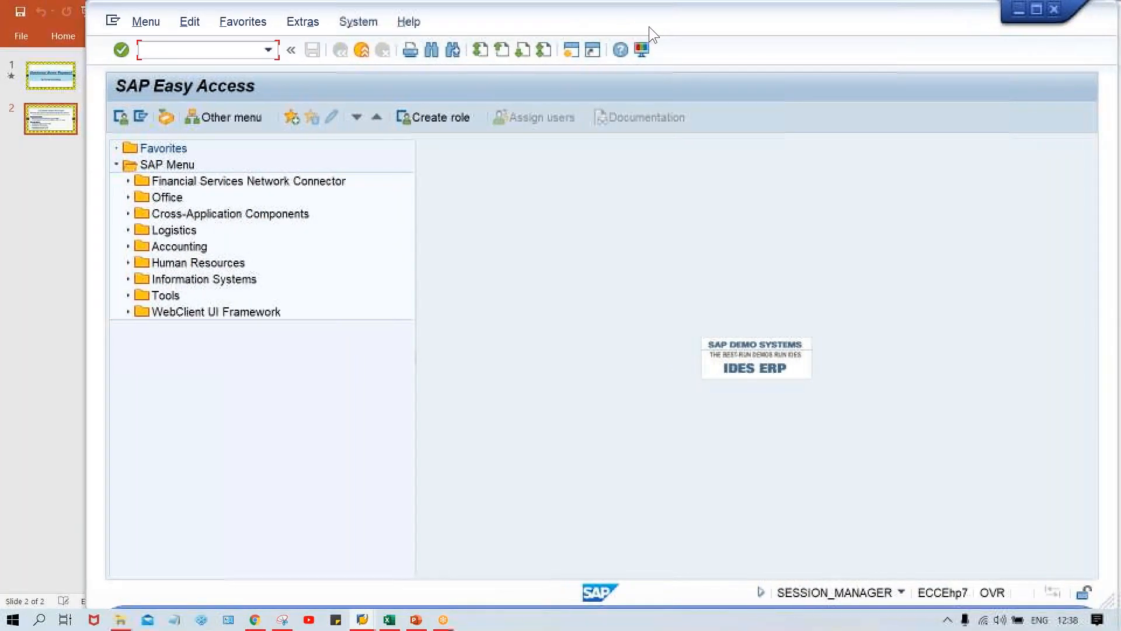
type("OB")
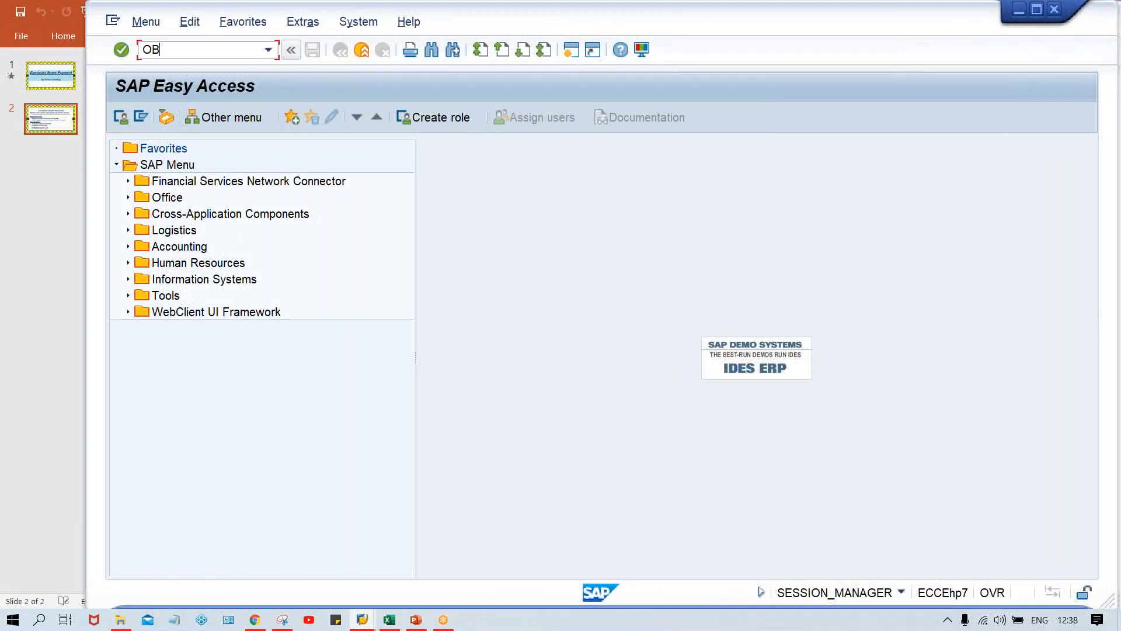
type("XR")
key("Return")
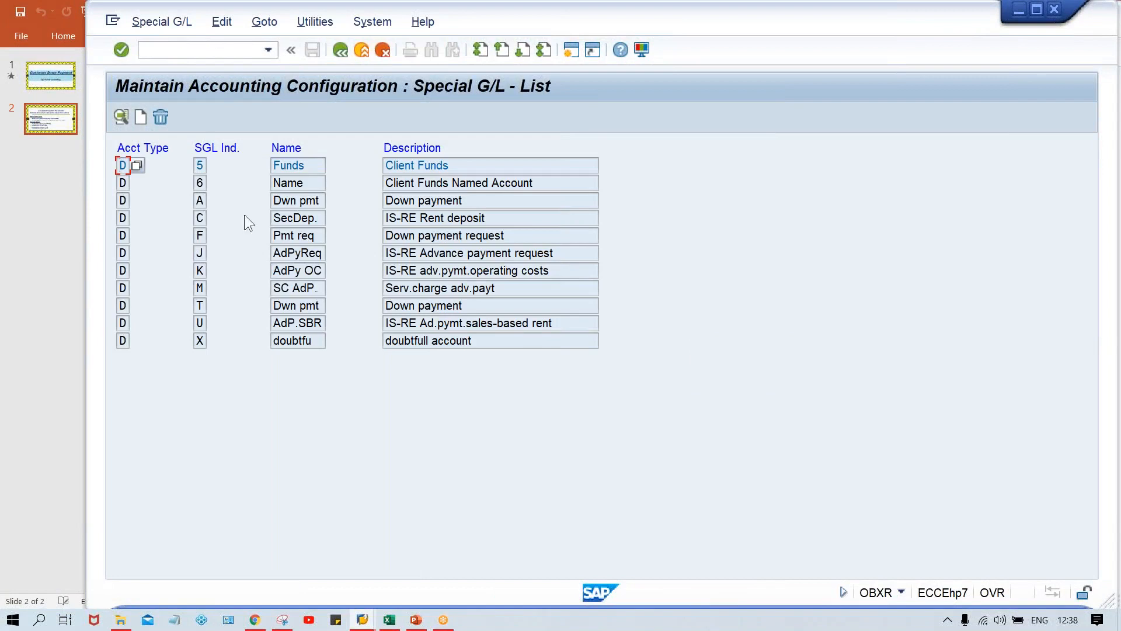
- Open the customer Down payment entry with indicator A for chart of accounts TCOA and enter 2001 as the special G/L account
double_click(281, 202)
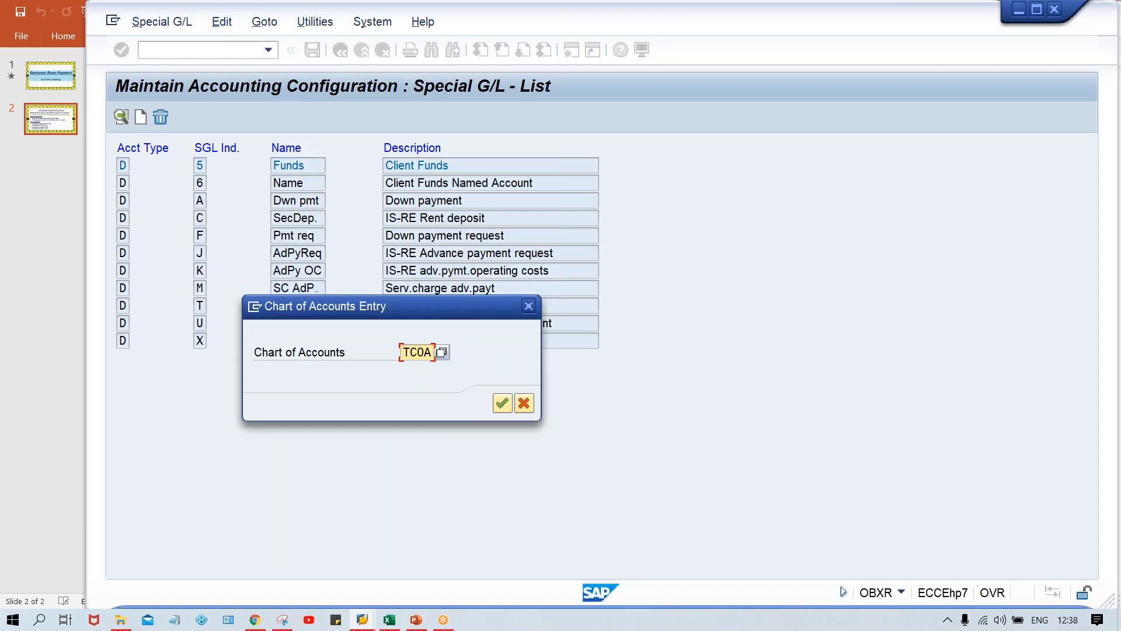
key("Return")
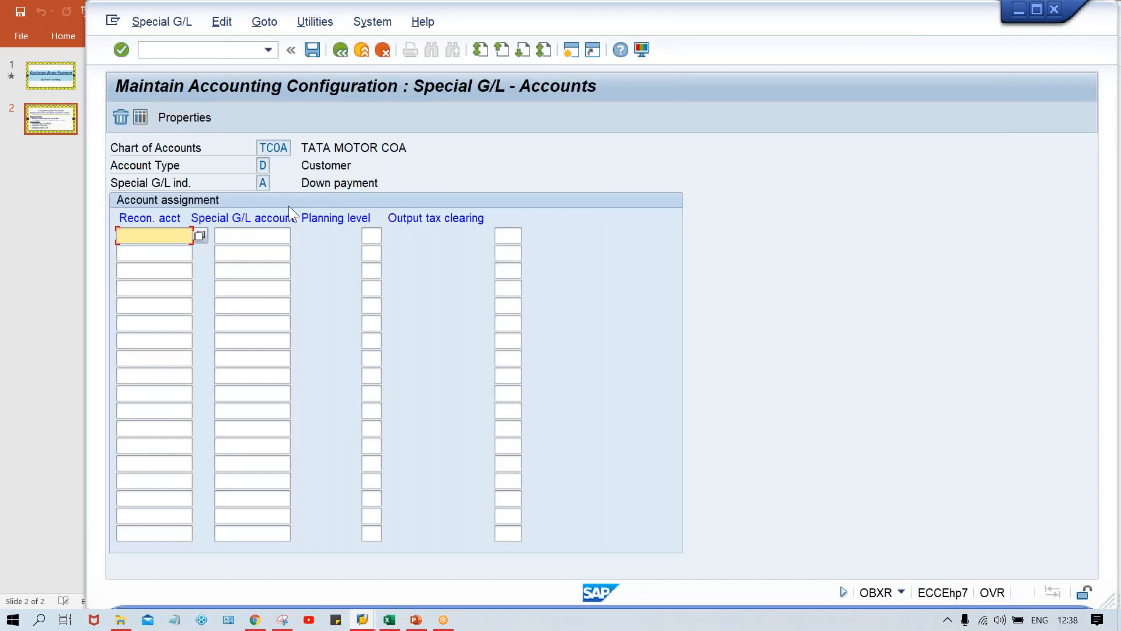
left_click(245, 238)
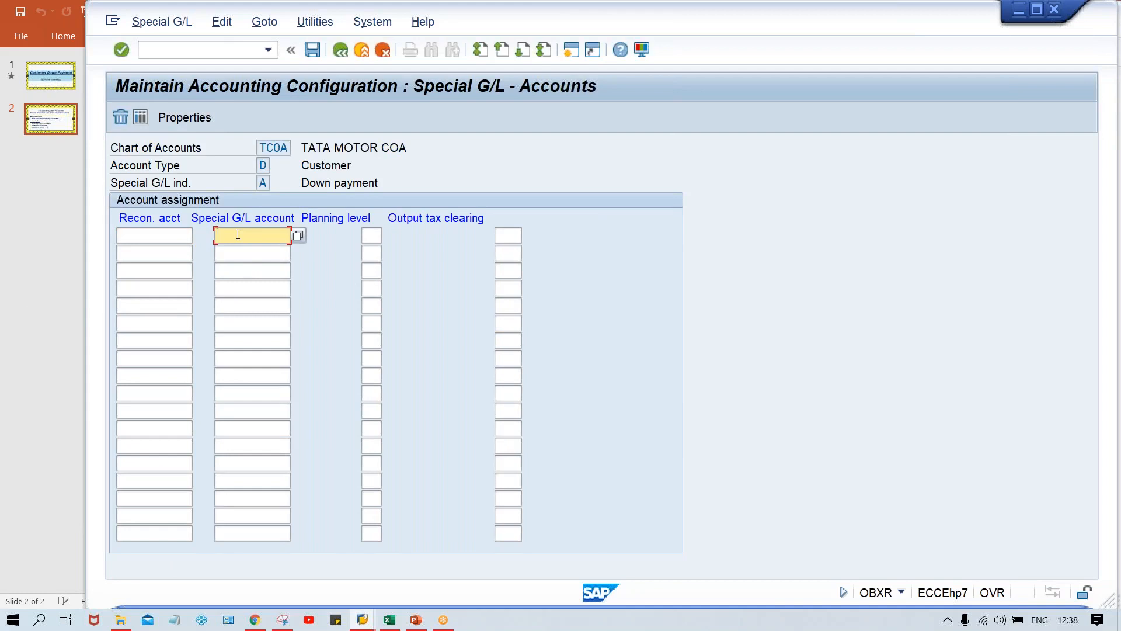
type("2001")
key("shift+Tab")
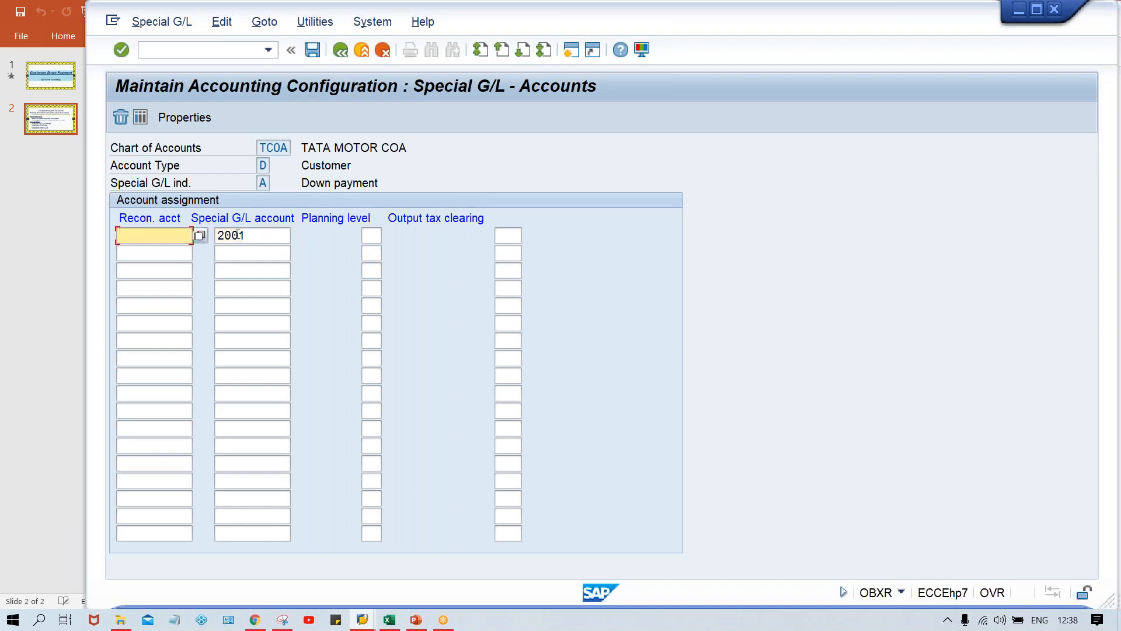
- Choose 1005 ACCOUNT RECEIVABLE as the reconciliation account linked to 2001 and save the assignment
left_click(200, 236)
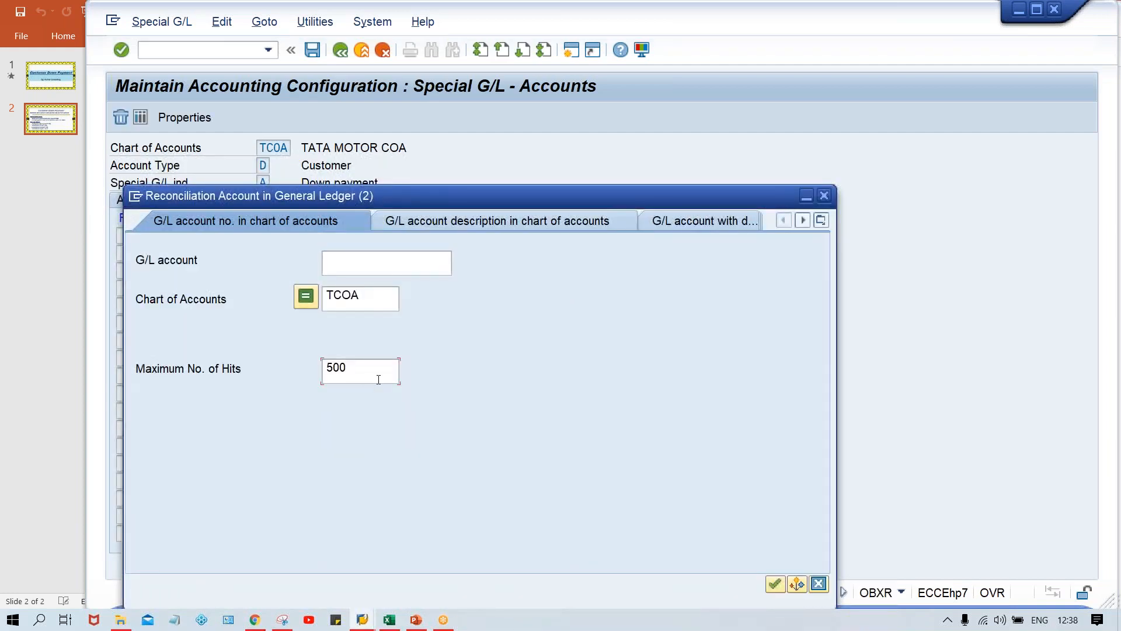
key("Return")
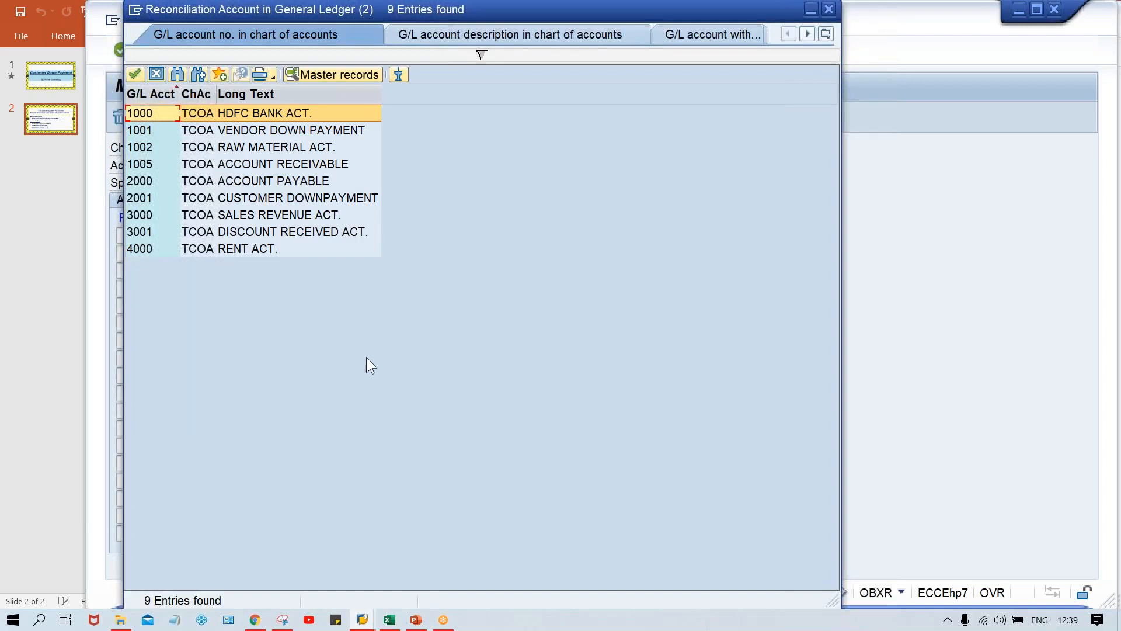
double_click(330, 164)
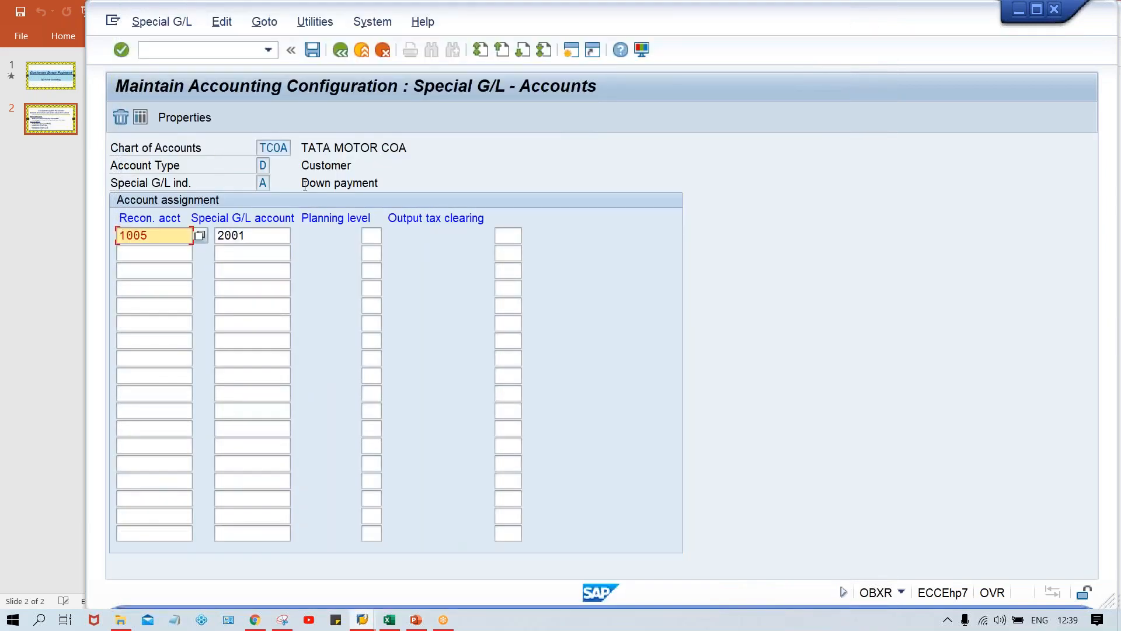
key("ctrl+s")
left_click(389, 303)
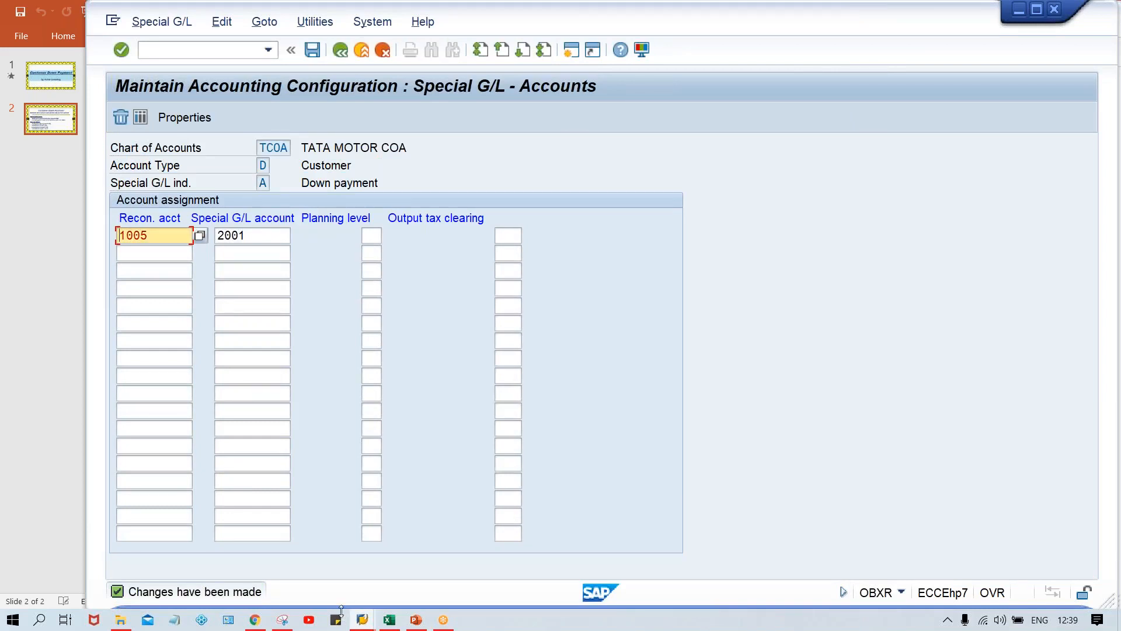
- Switch to PowerPoint and review the end user steps on the Customer Down Payment slide
left_click(416, 620)
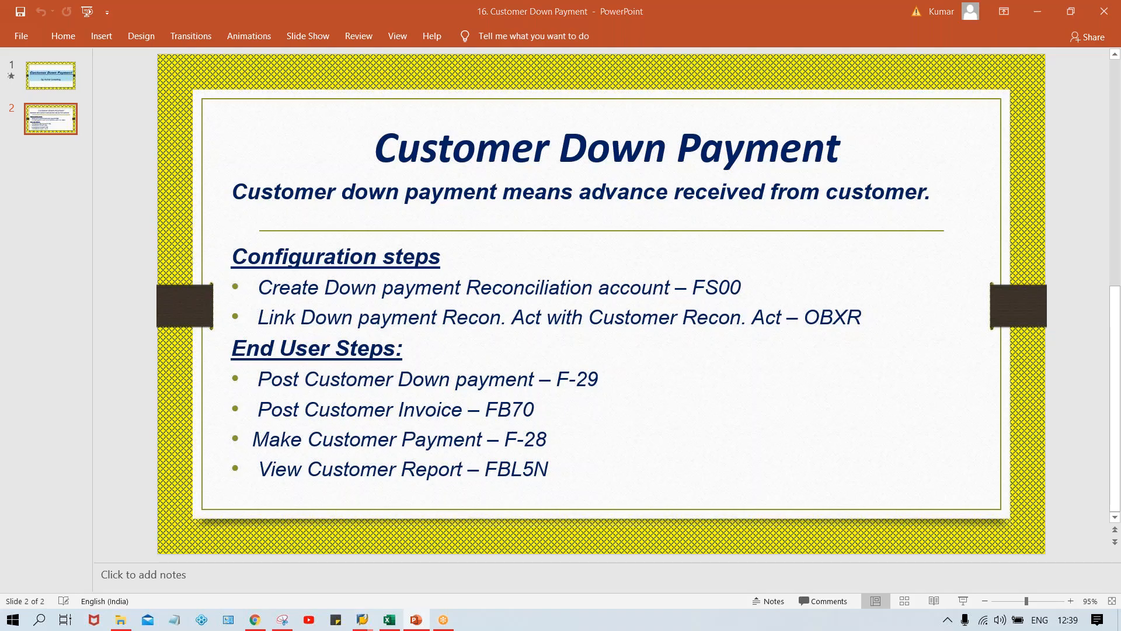
- Switch back to the SAP session showing G/L account 2001 and run transaction F-29 for posting a customer down payment
key("alt+Tab")
key("alt+Tab")
key("Tab")
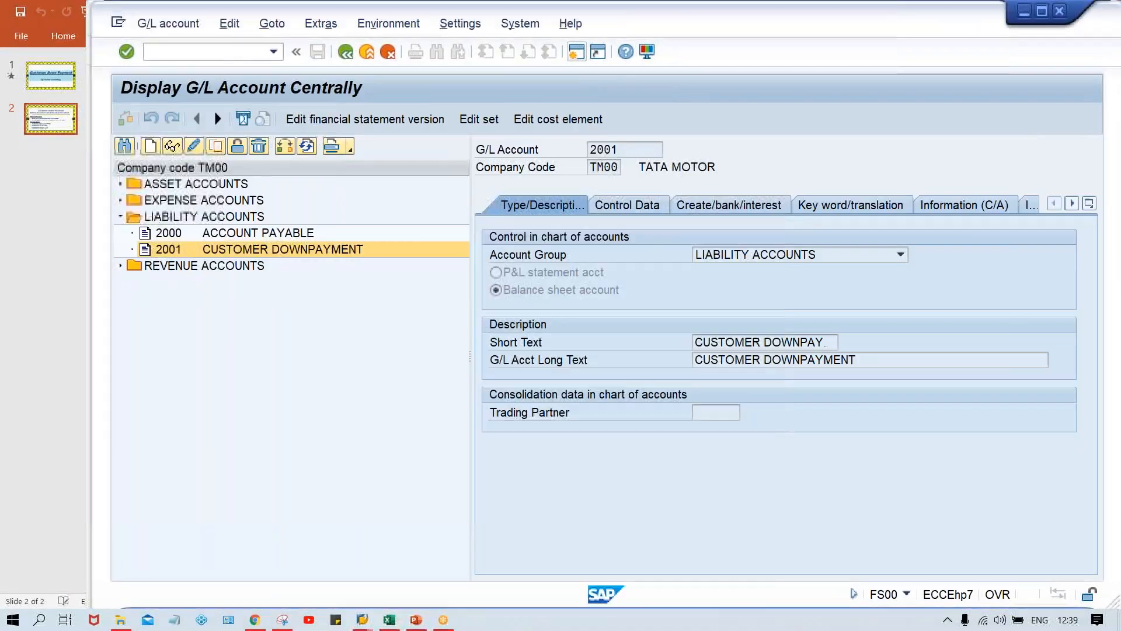
left_click(211, 47)
type("/N")
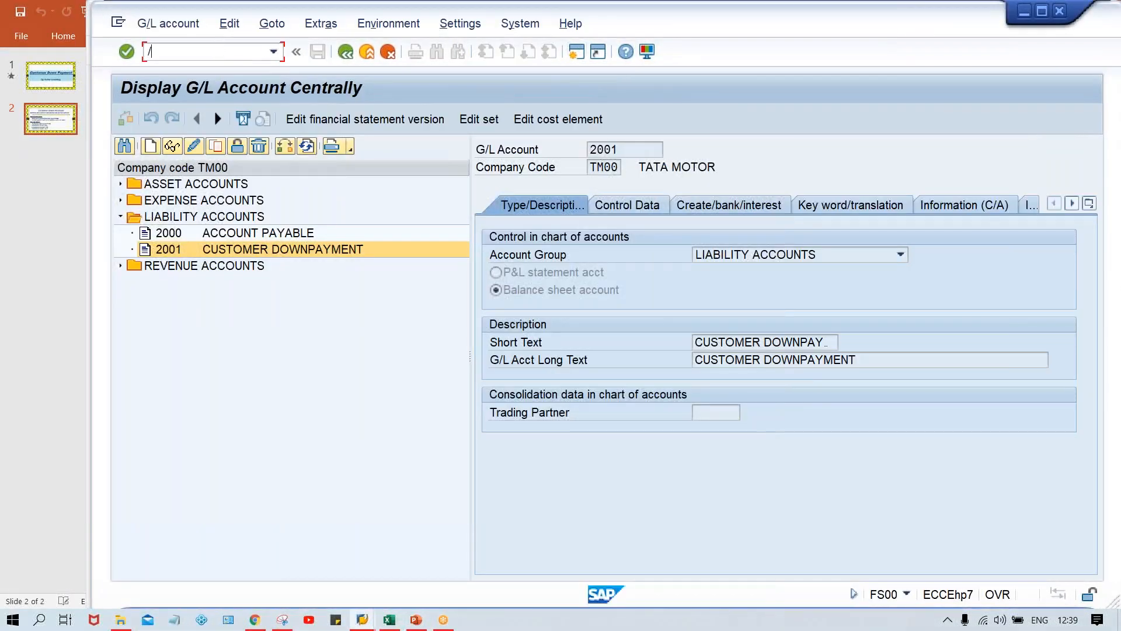
type("F-29")
key("Return")
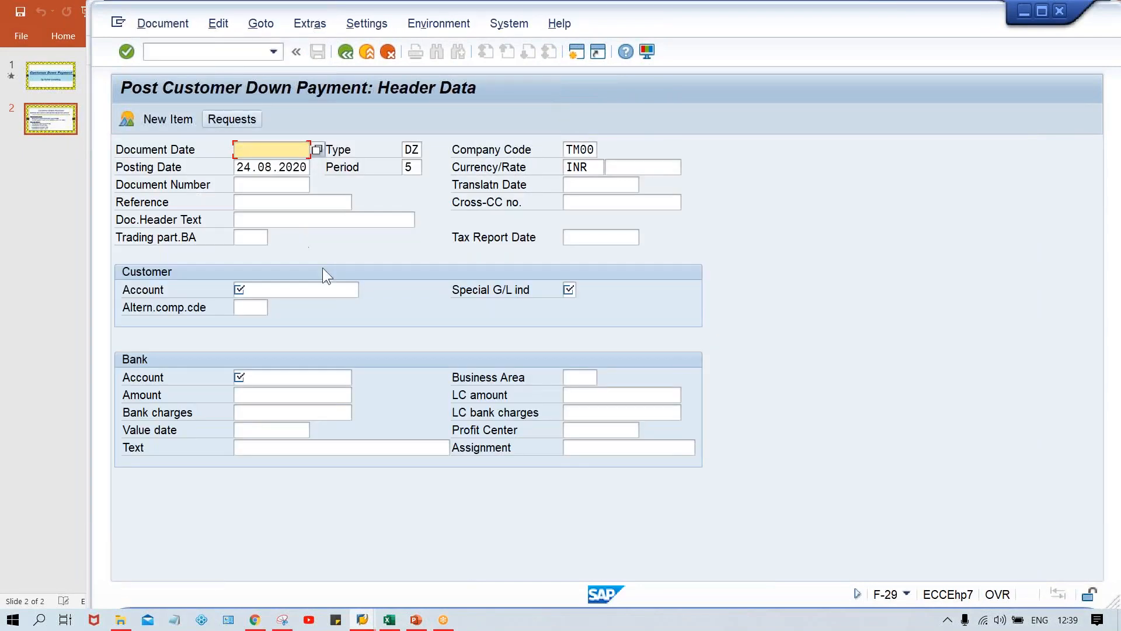
- Set the document date to 24.08.2020, enter the test customer's account number and set the special G/L indicator to A
type("24.08.2020")
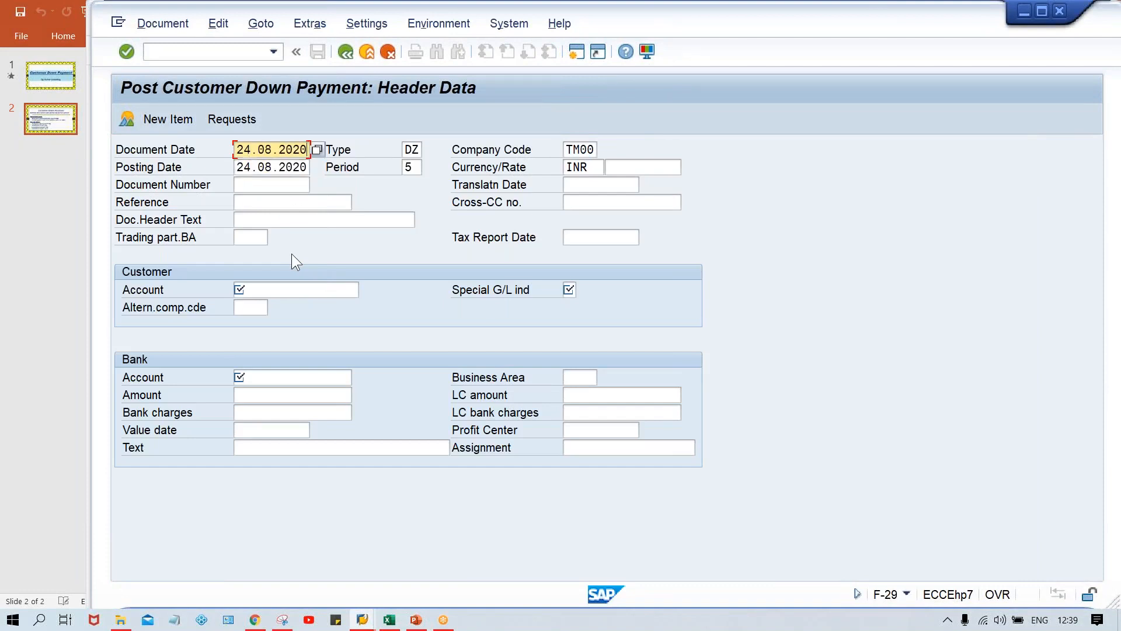
key("Return")
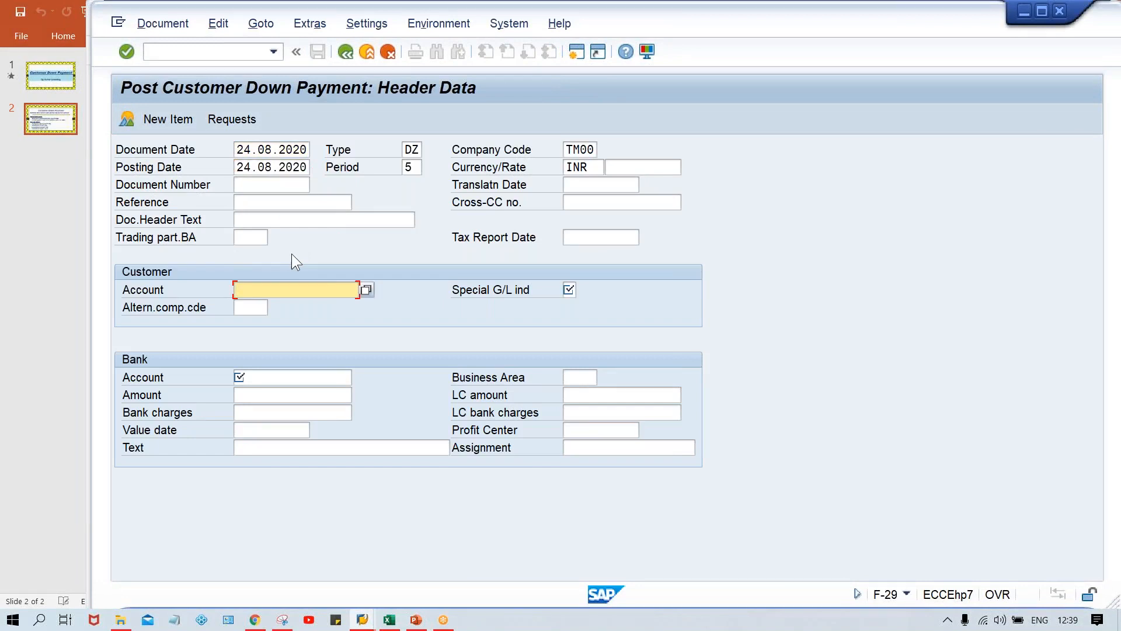
type("100")
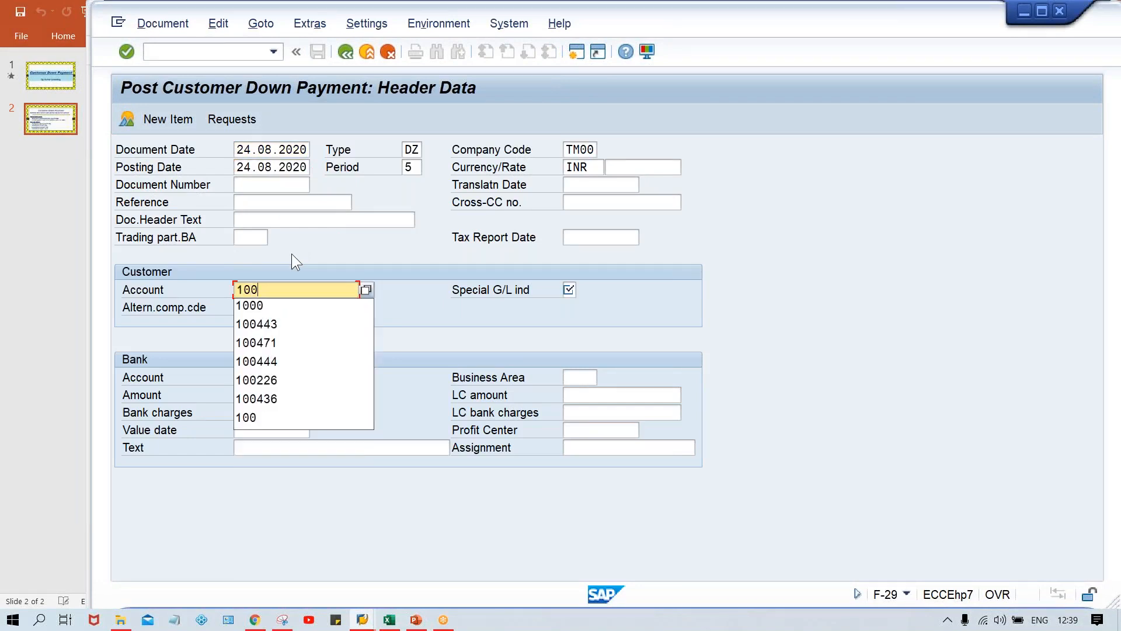
type("232")
key("Tab")
type("A")
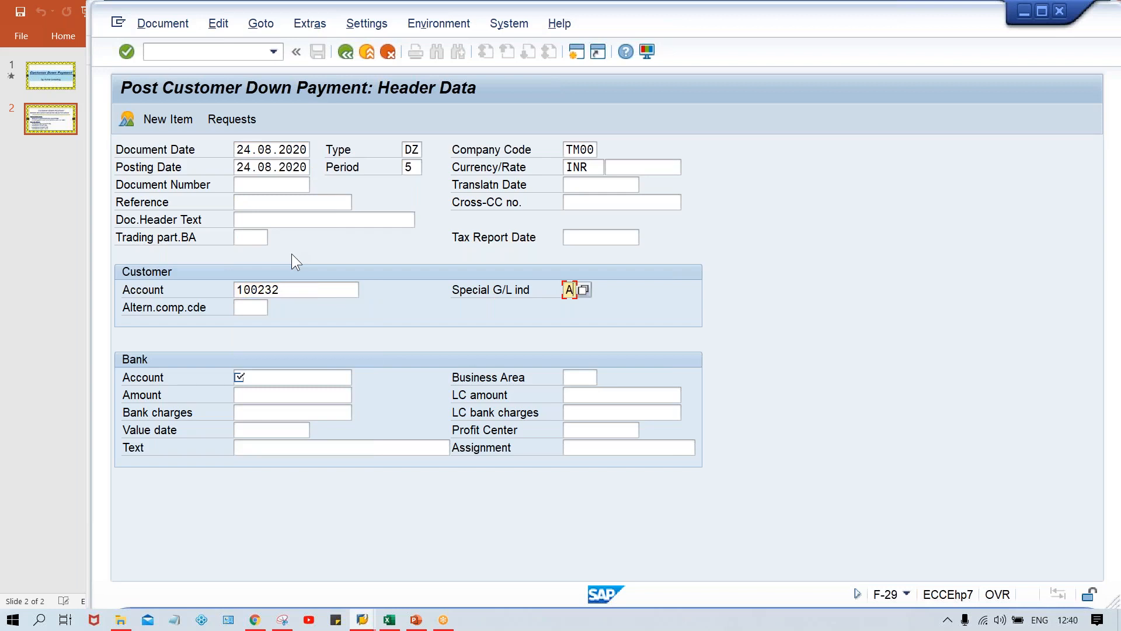
key("Return")
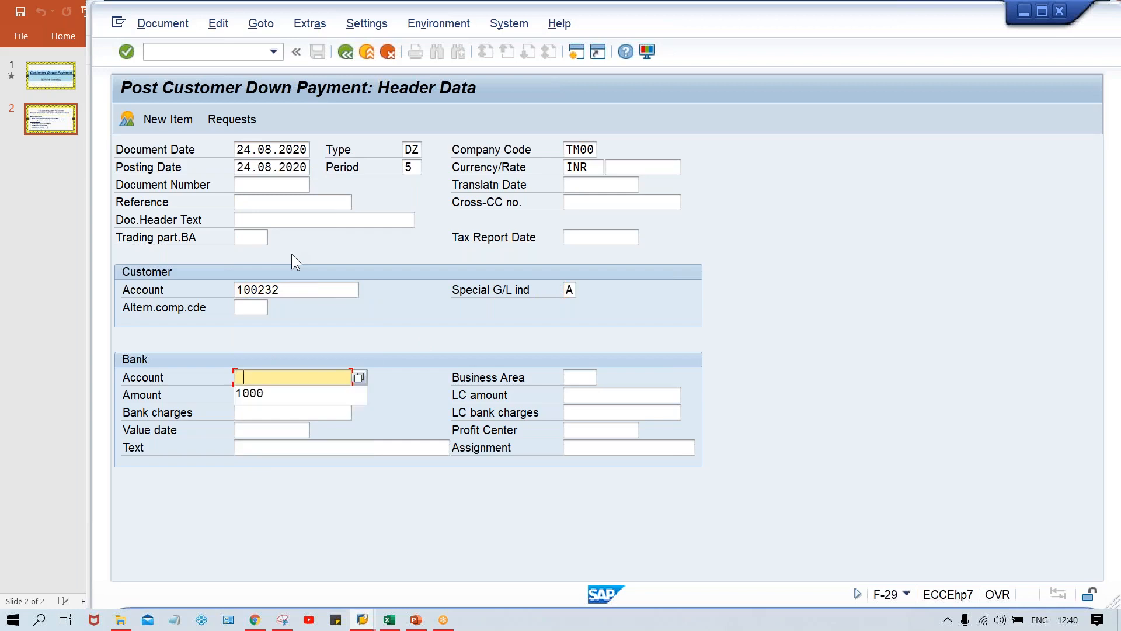
- Enter bank account 1000 with an amount of 500 and proceed to the customer item
key("Return")
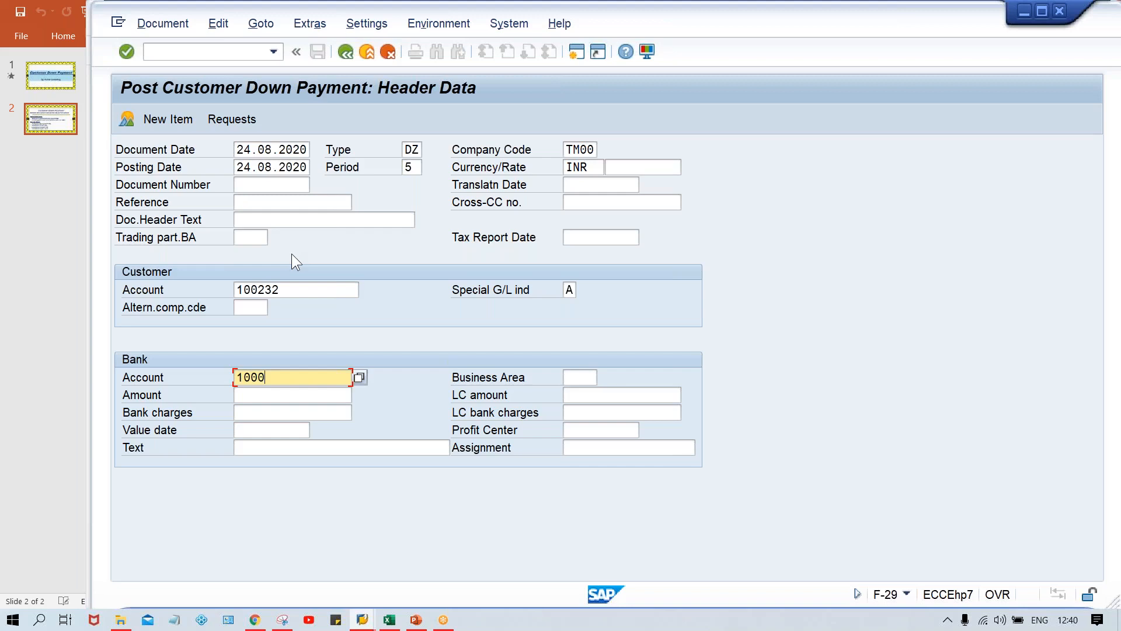
key("Tab")
type("500")
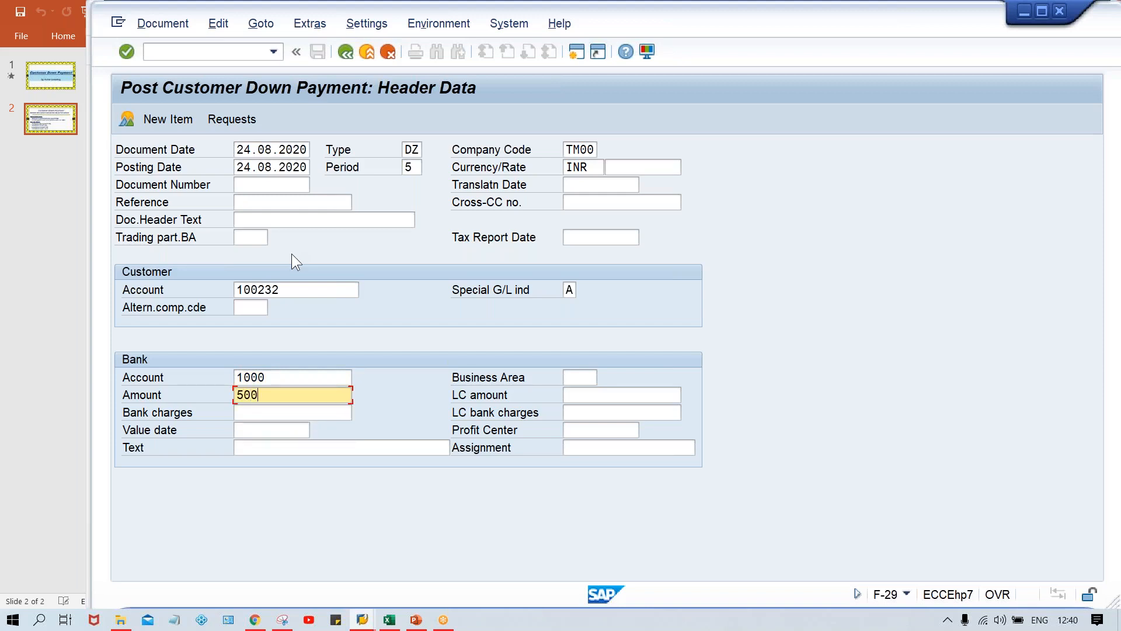
key("Return")
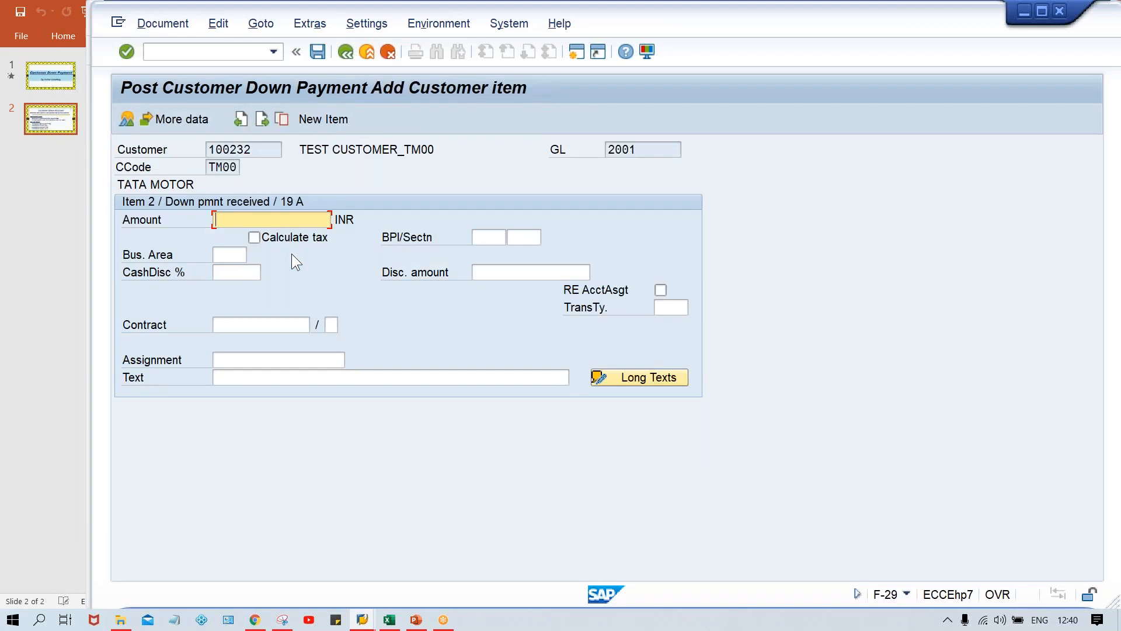
- Fill the customer item with amount * and the text Customer Downpayment
key("Down")
key("Down")
key("Down")
key("Down")
key("Down")
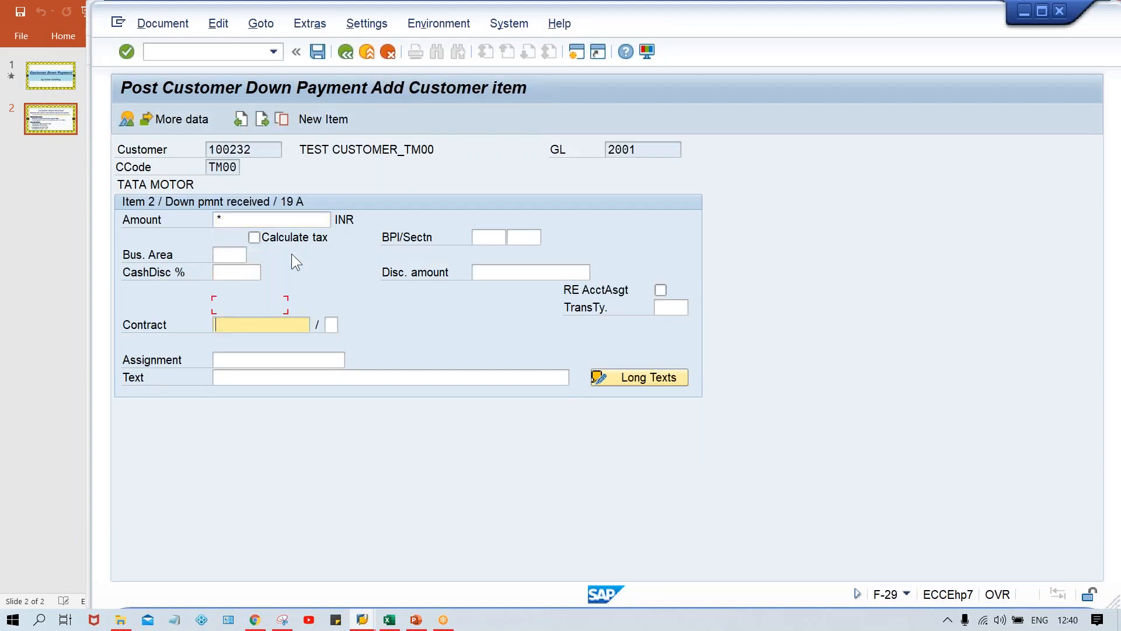
type("C")
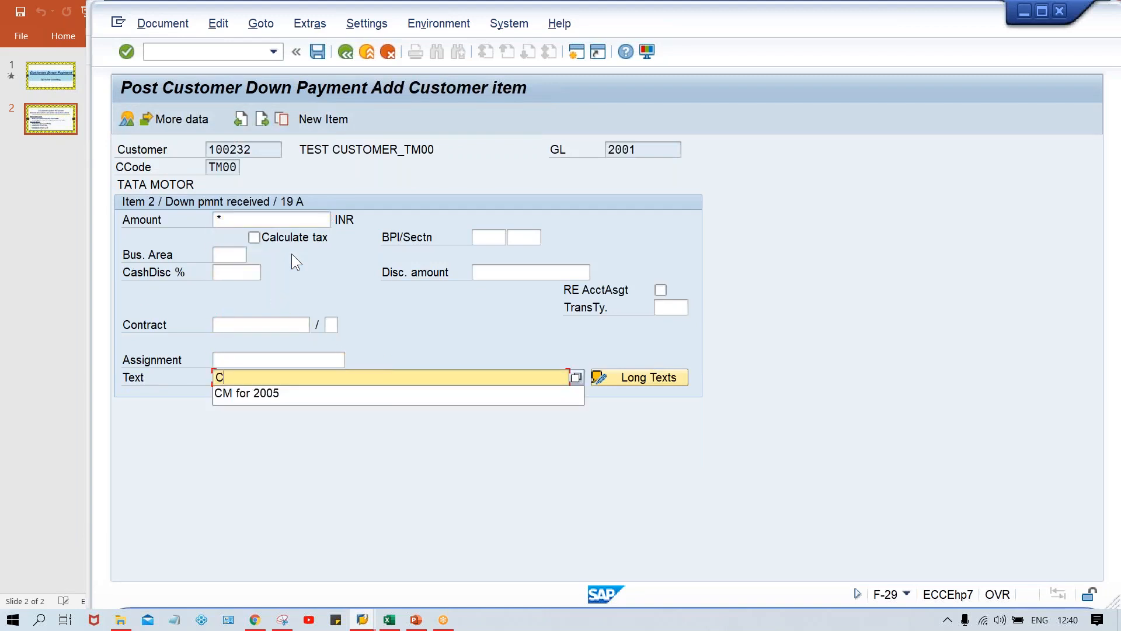
key("Caps_Lock")
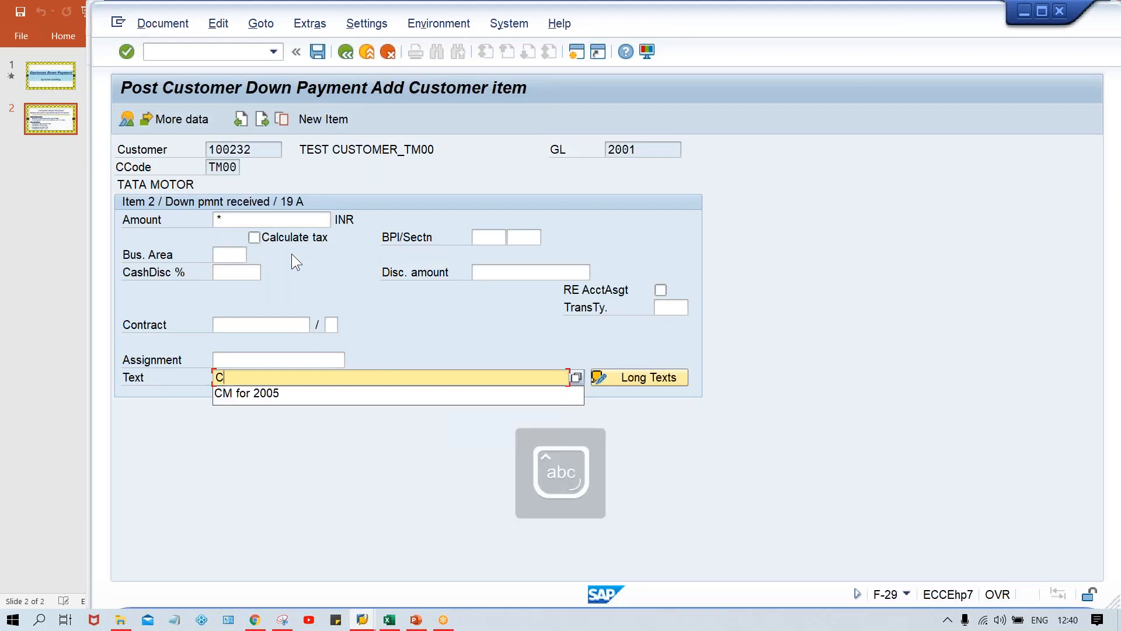
type("ustom")
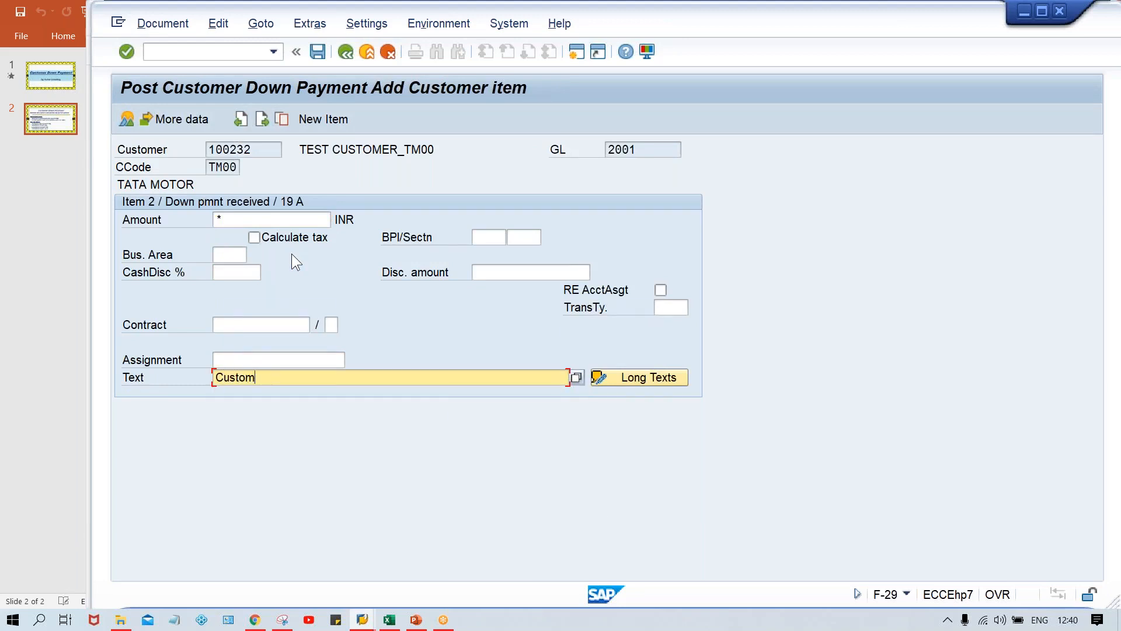
type("er Downpayment")
- Simulate the customer down payment document and post it
left_click(163, 24)
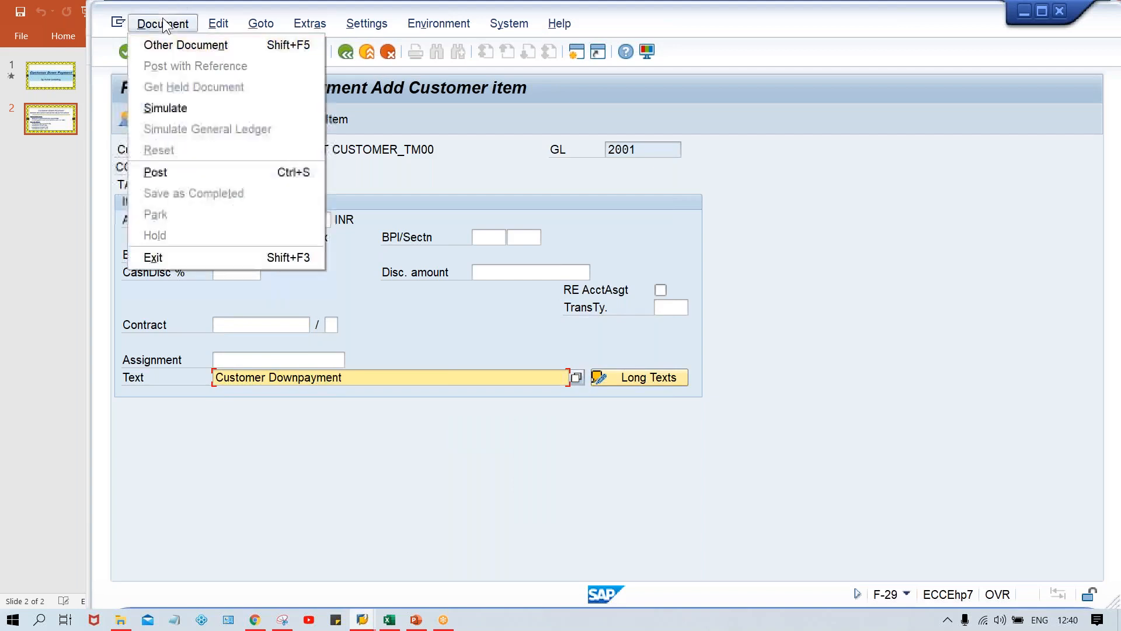
left_click(193, 107)
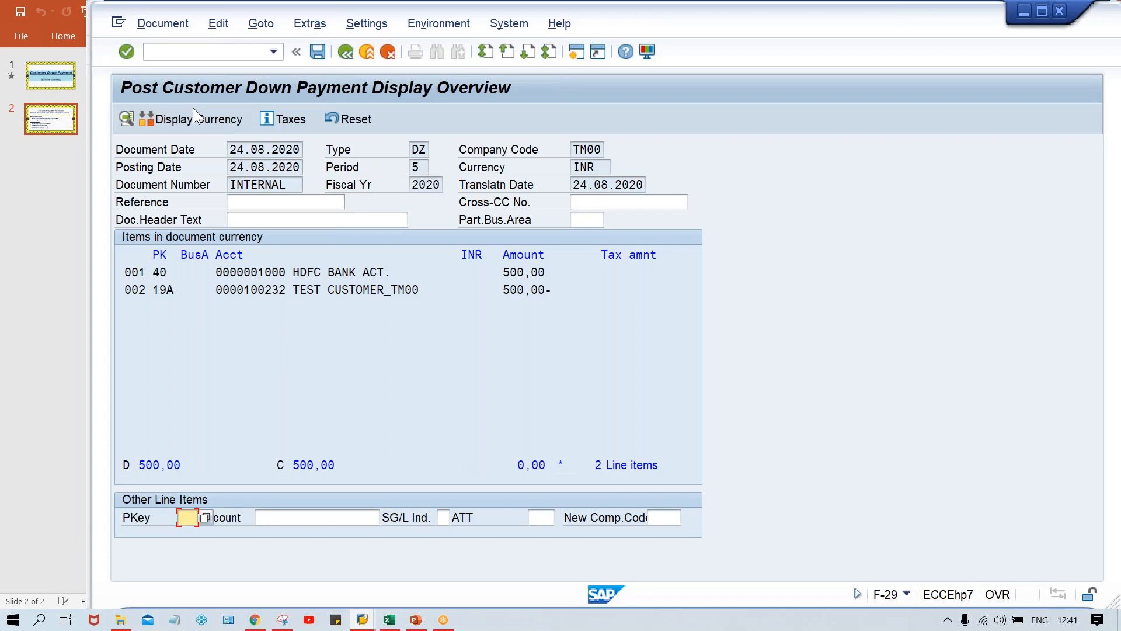
key("ctrl+s")
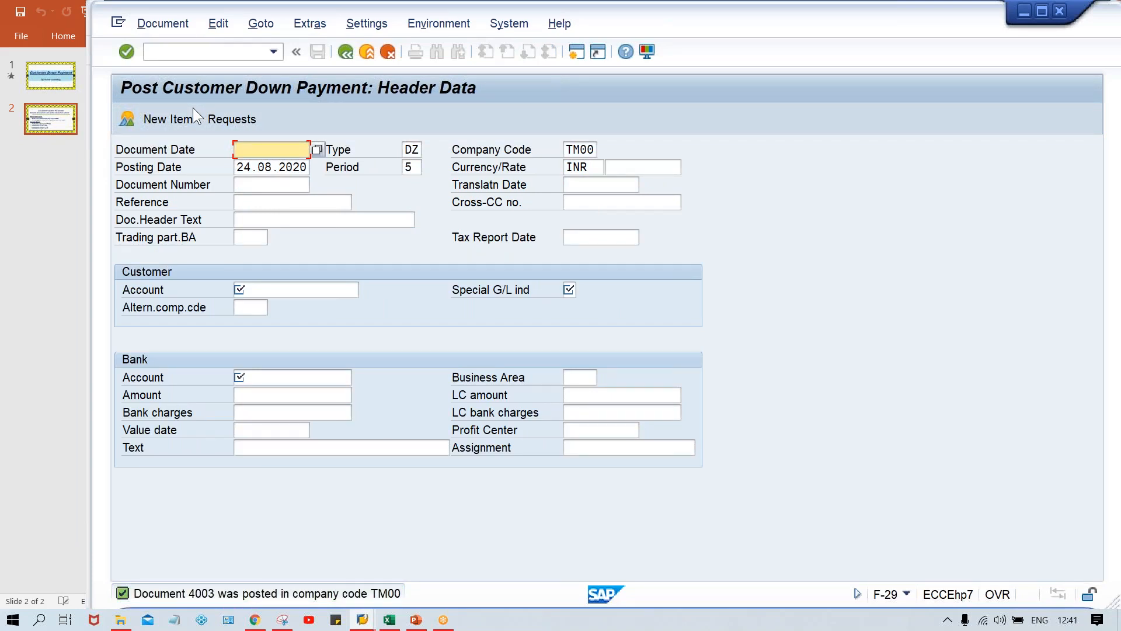
- Run transaction FBL5N and execute the open normal items report for the test customer in company code TM00
left_click(167, 50)
type("/nfbl")
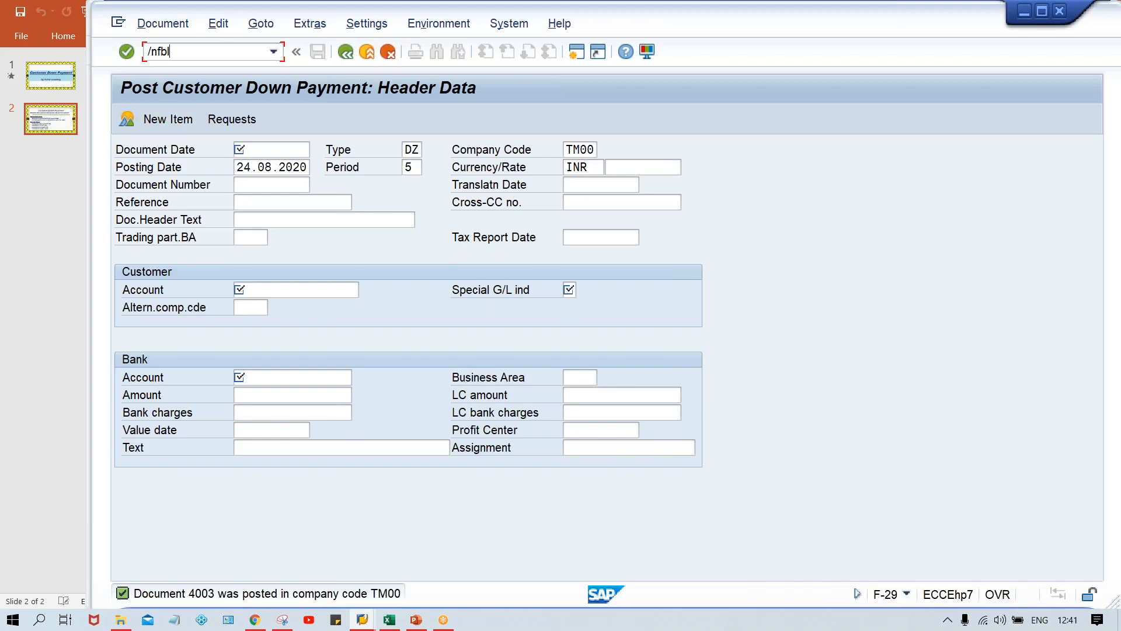
type("5n")
key("Return")
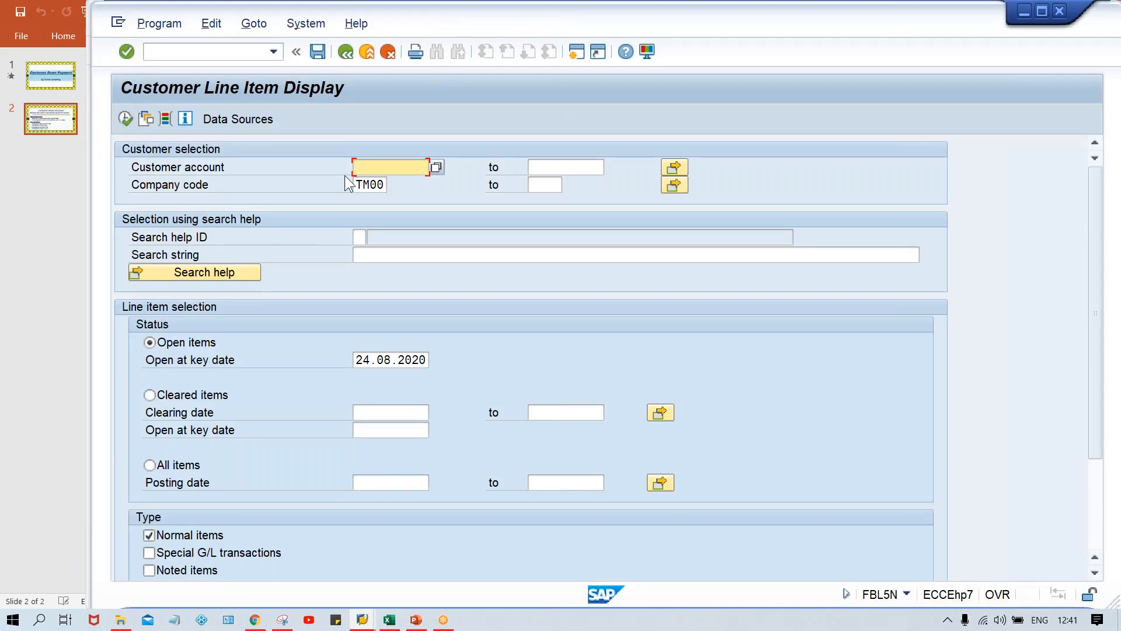
type("1")
key("Down")
key("Return")
left_click(124, 121)
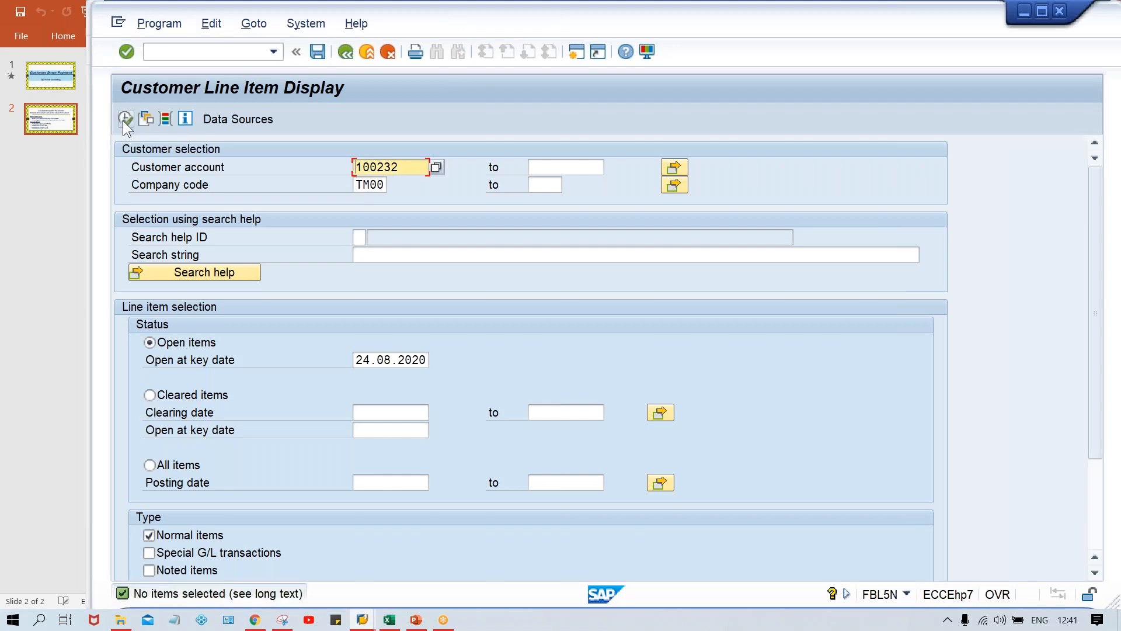
- Open another SAP session and run transaction FB70 in it
key("alt+Tab")
key("alt+shift+Tab")
left_click(577, 52)
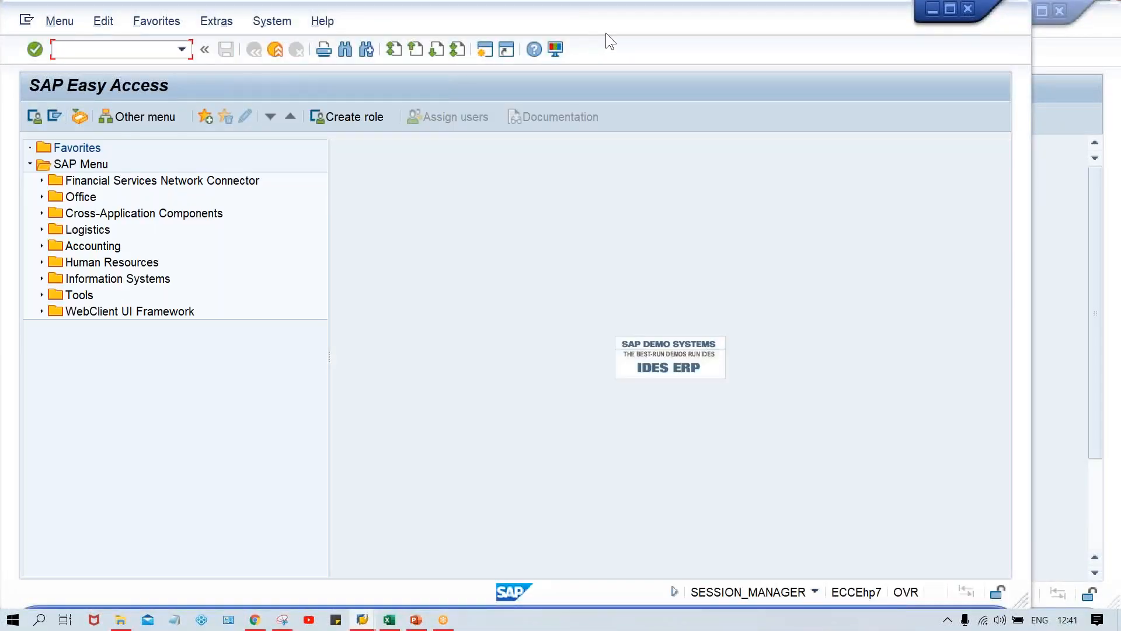
left_click_drag(605, 33, 678, 34)
type("fb70")
key("Return")
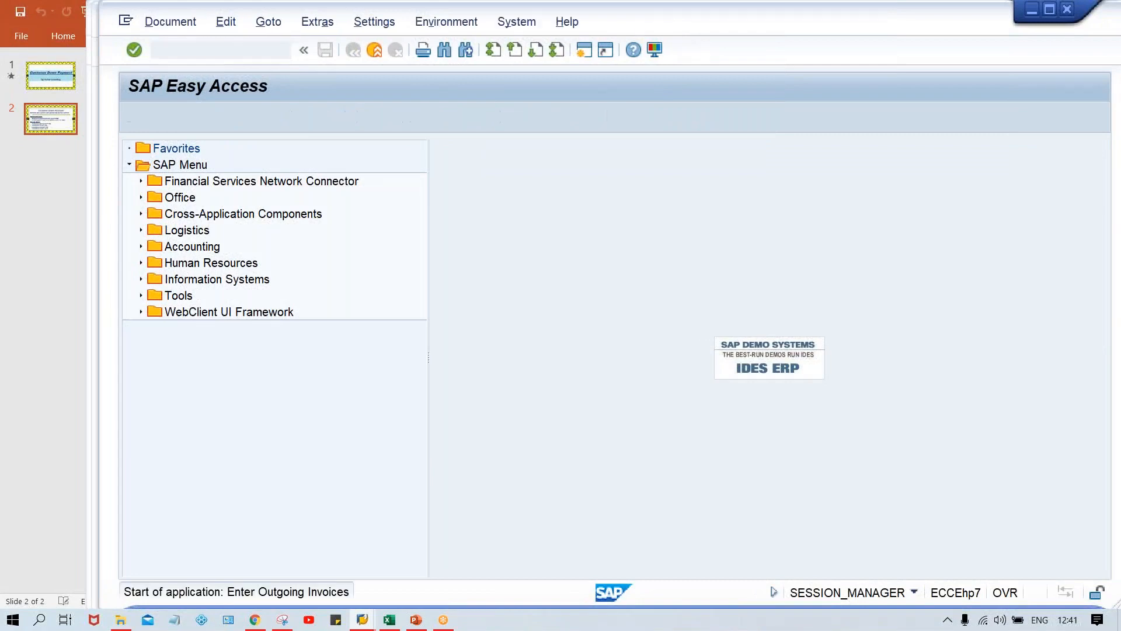
- Enter the test customer's account number and the invoice date 24.08.2020 in the customer invoice
key("Caps_Lock")
key("Down")
key("Return")
key("Tab")
key("Tab")
key("Down")
key("Return")
key("Tab")
key("Tab")
key("Tab")
key("Tab")
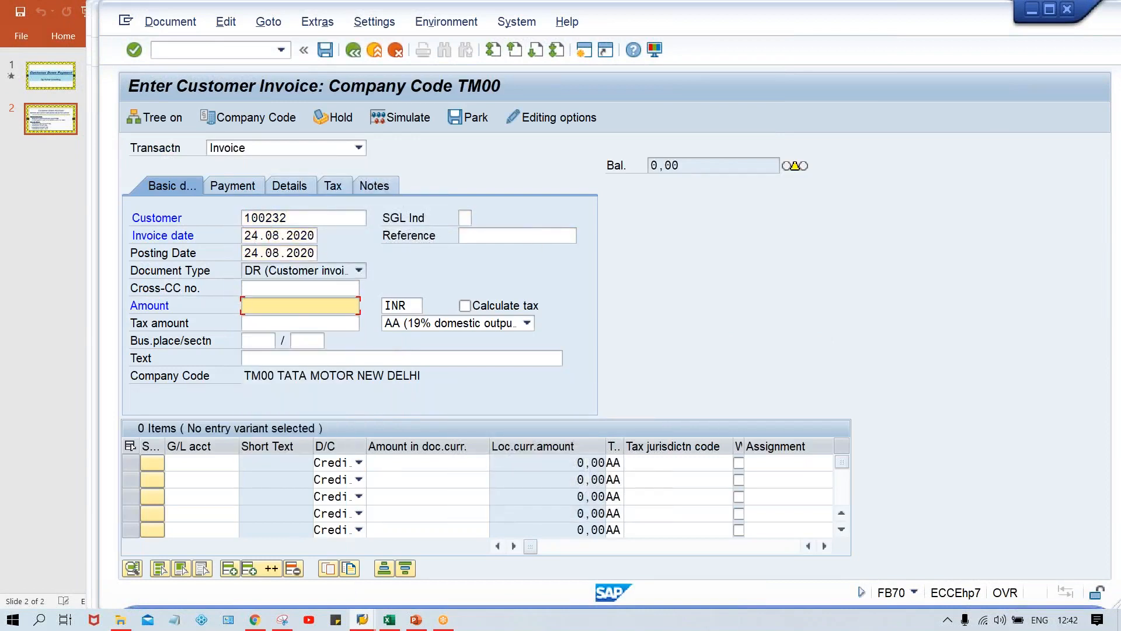
- Set the customer invoice amount to 1200 INR
type("1000")
key("BackSpace")
key("BackSpace")
key("BackSpace")
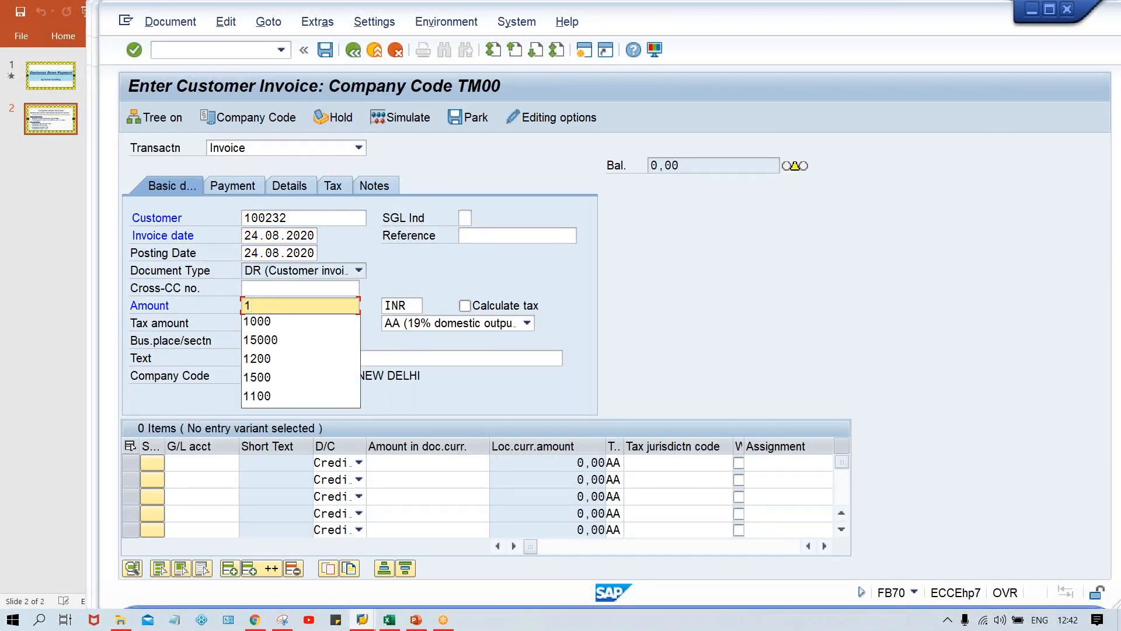
type("200")
key("ctrl+Tab")
key("Tab")
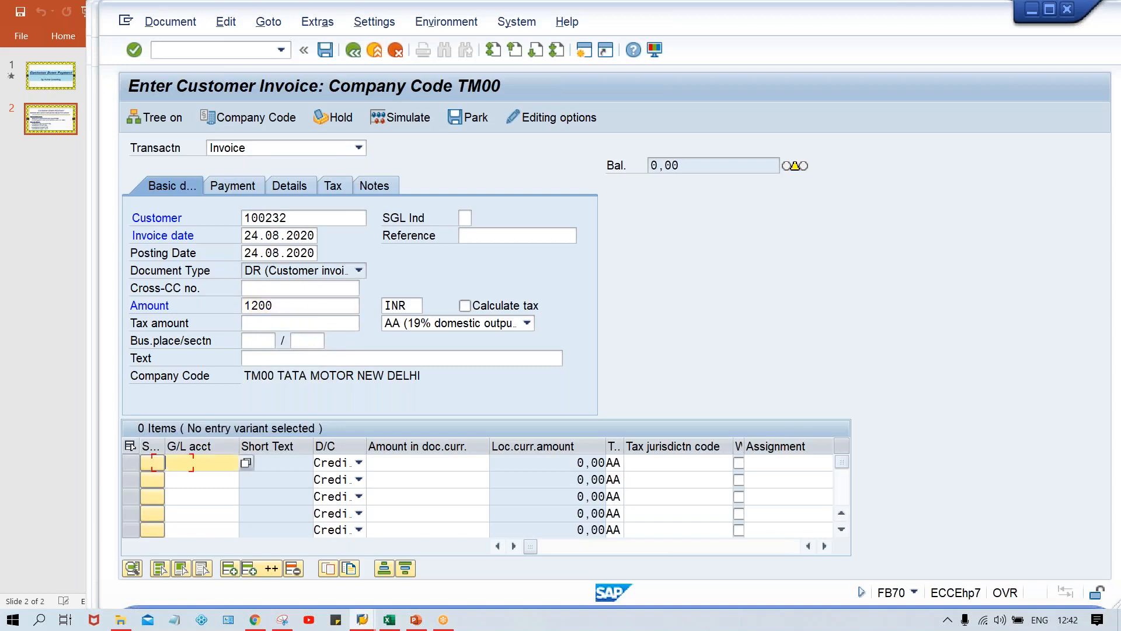
- Add a credit item of 1200 to G/L account 3000, accept the notices and post the customer invoice
type("3000")
key("Tab")
key("Tab")
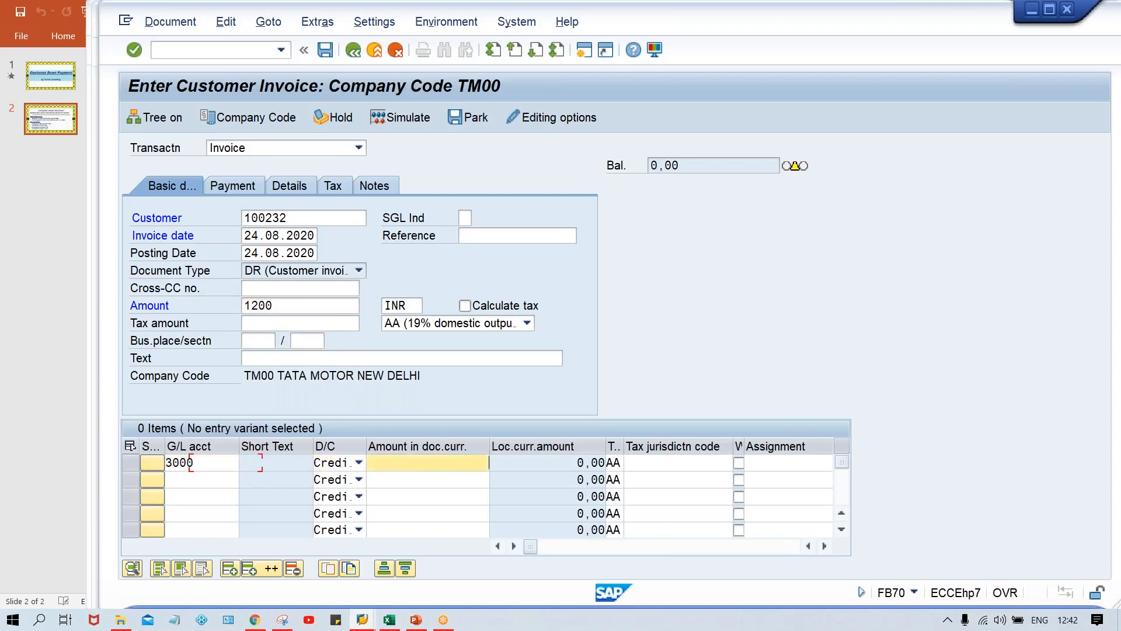
type("1200")
key("Return")
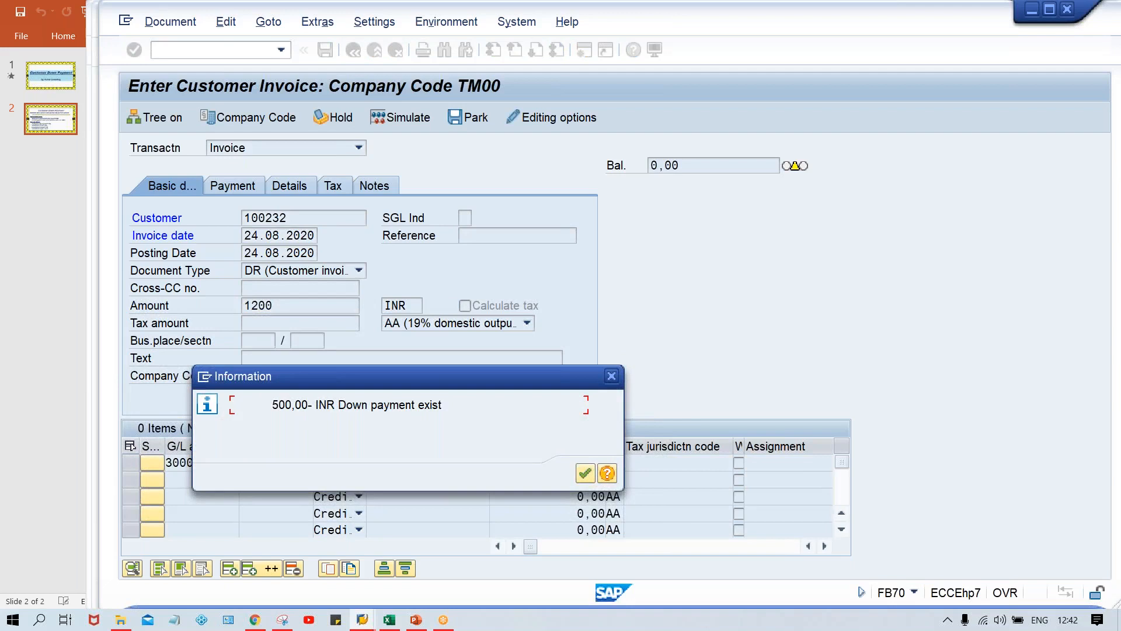
key("Return")
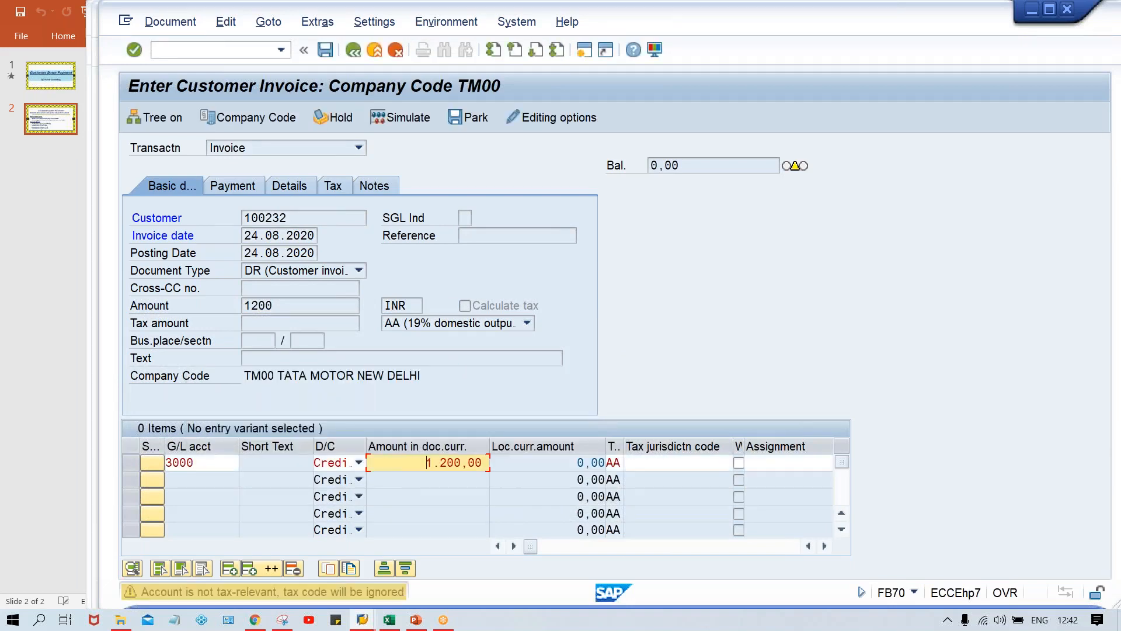
key("Return")
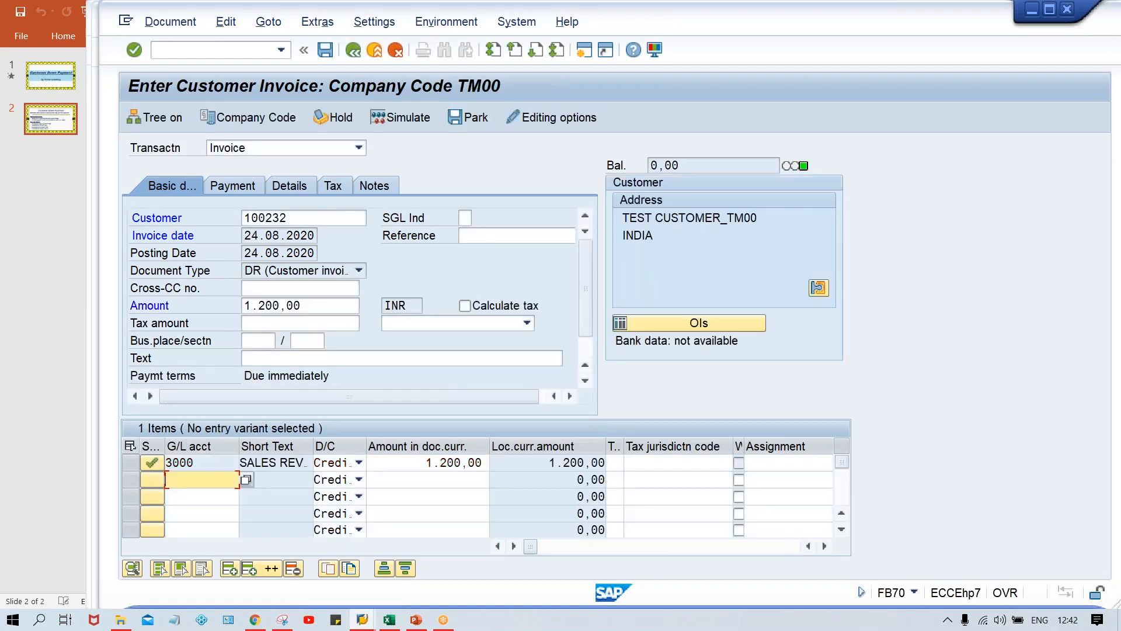
key("ctrl+s")
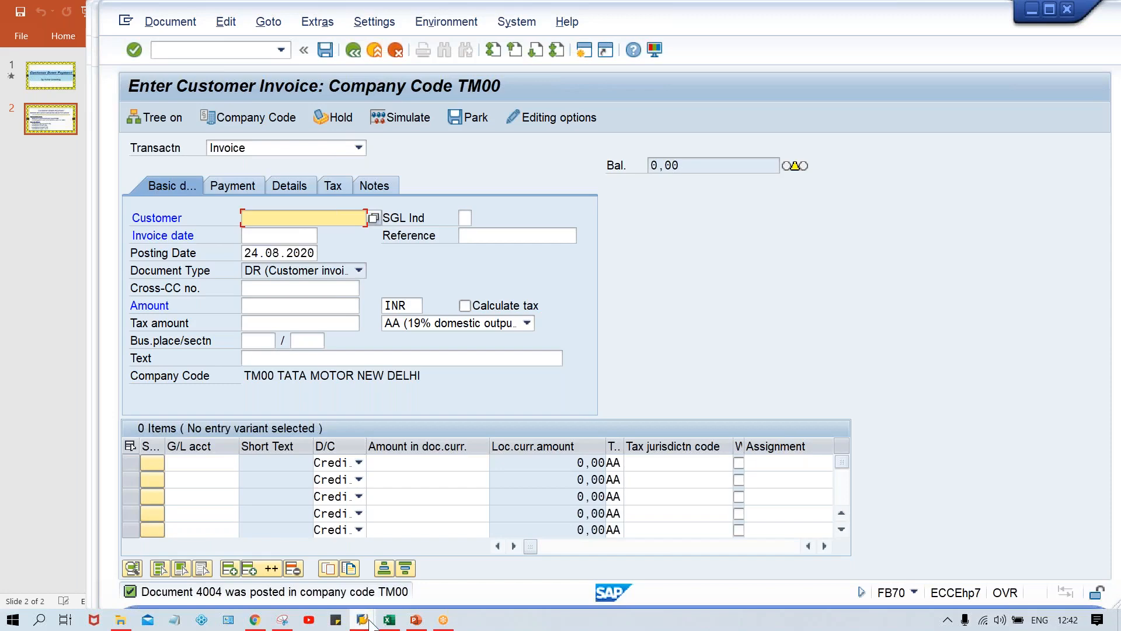
- Return to the FBL5N session, execute the open items report for the test customer and examine the invoice line's amount
mouse_move(370, 623)
left_click(313, 566)
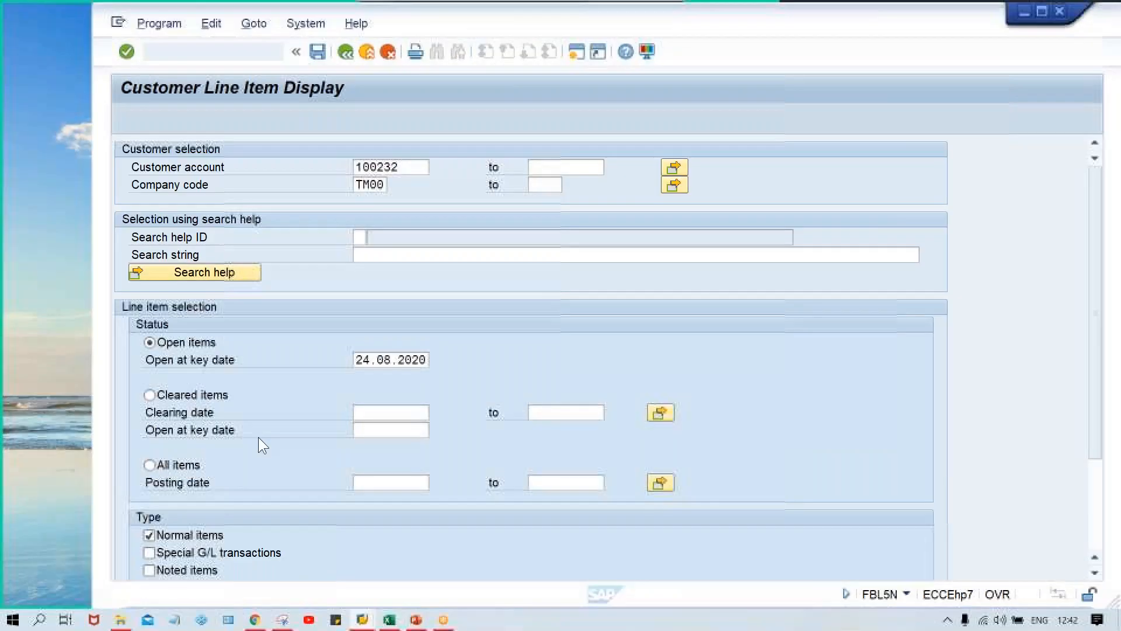
left_click(161, 22)
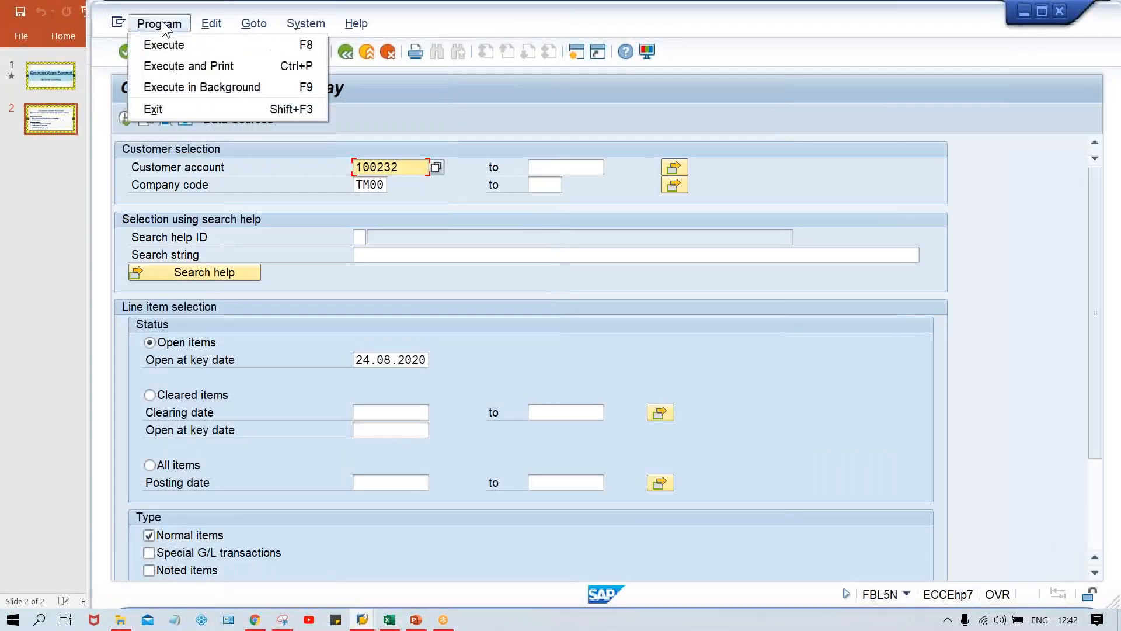
left_click(313, 198)
left_click(122, 125)
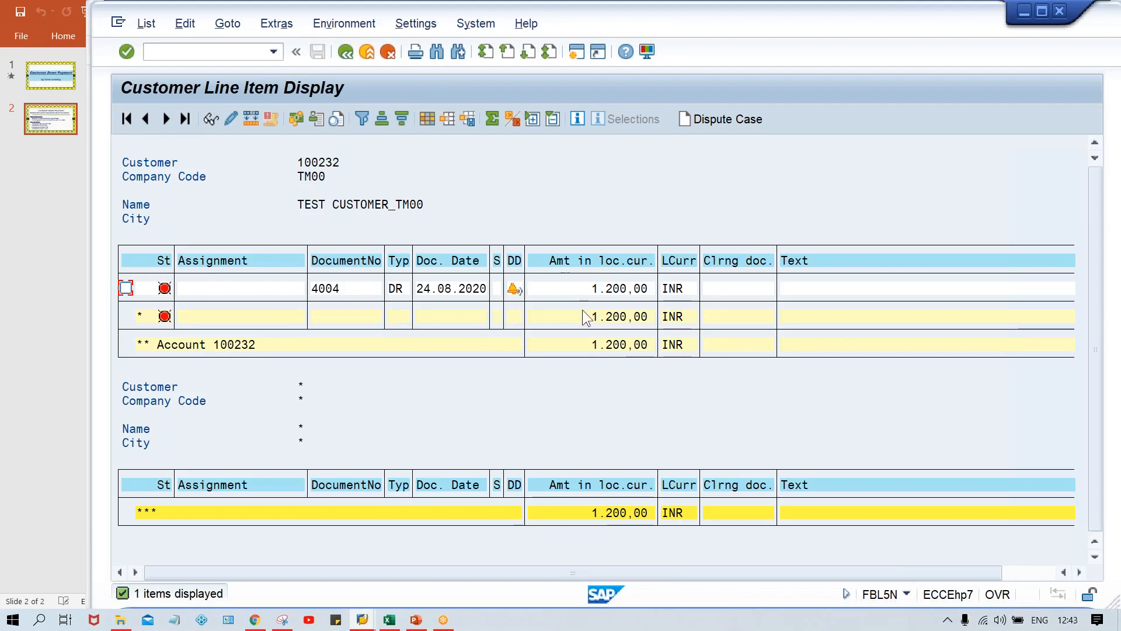
left_click(590, 292)
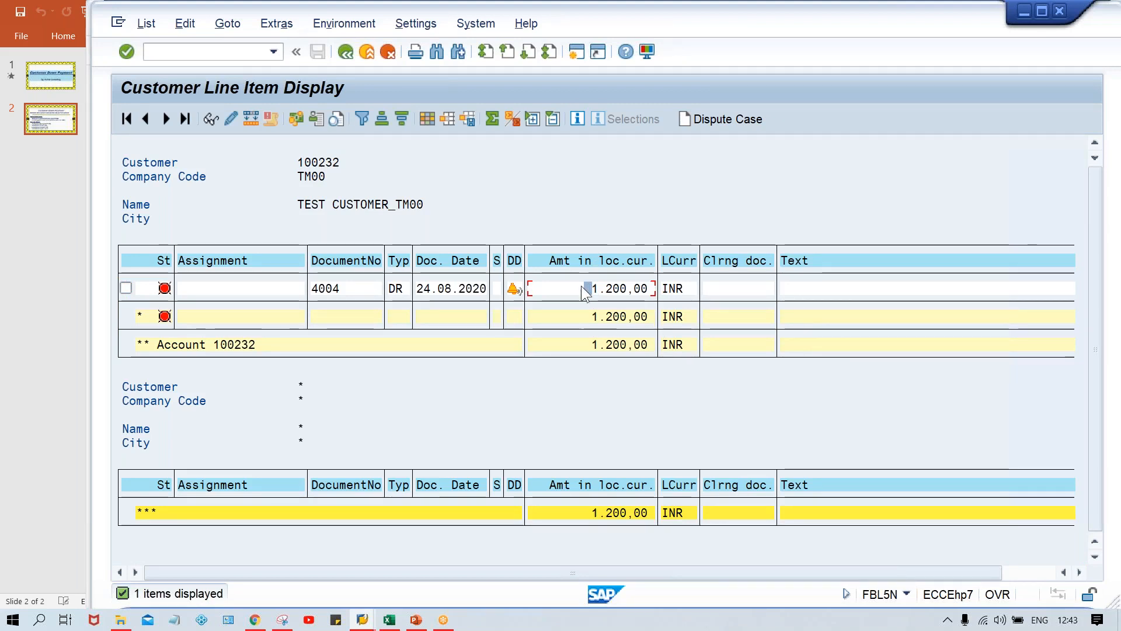
- Examine the account total, grand total and invoice line amounts in the customer line item report
left_click(587, 343)
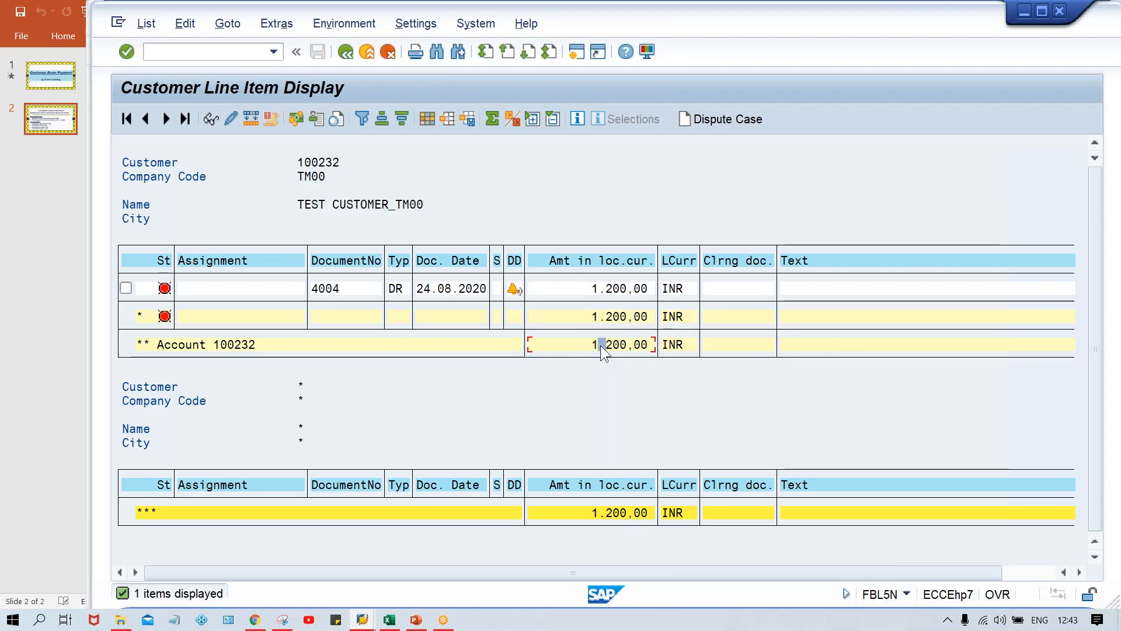
left_click(574, 346)
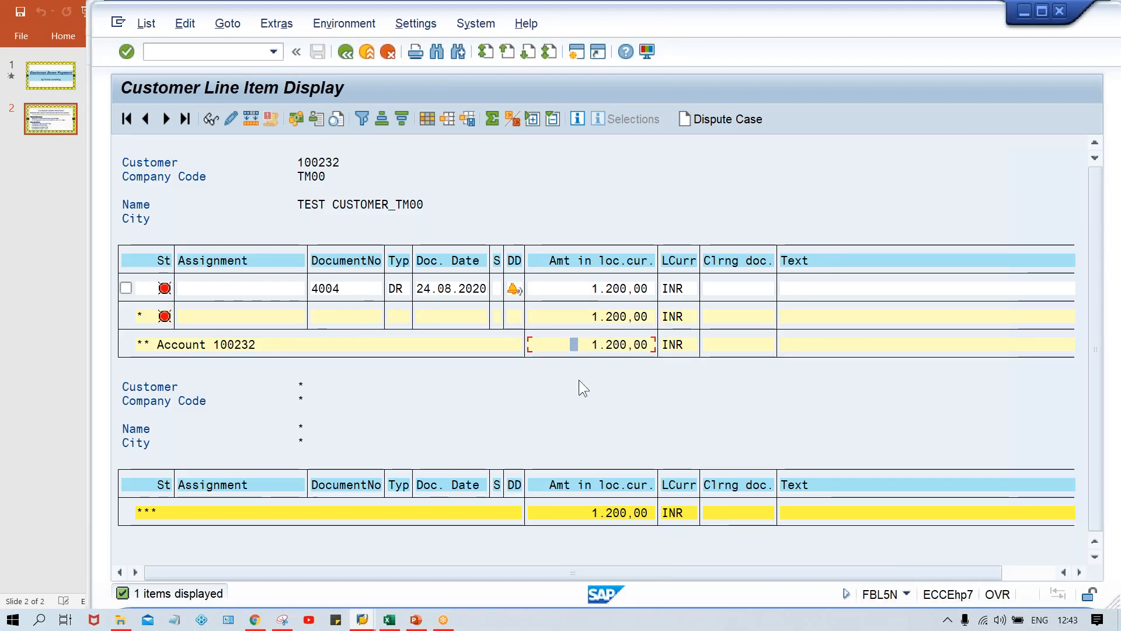
left_click(586, 514)
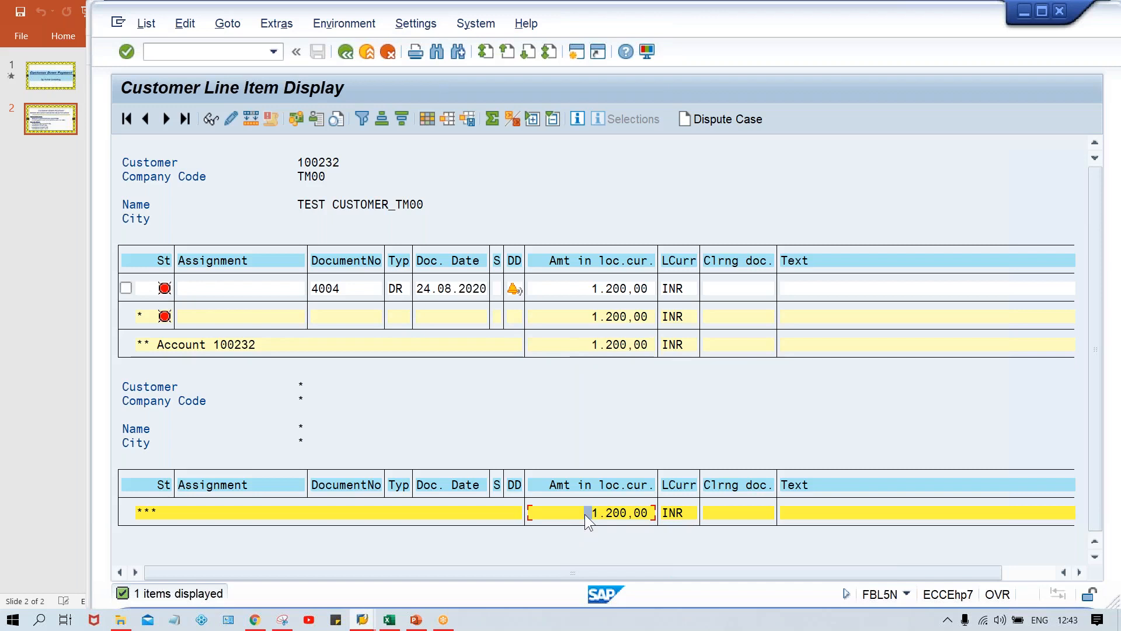
left_click(574, 287)
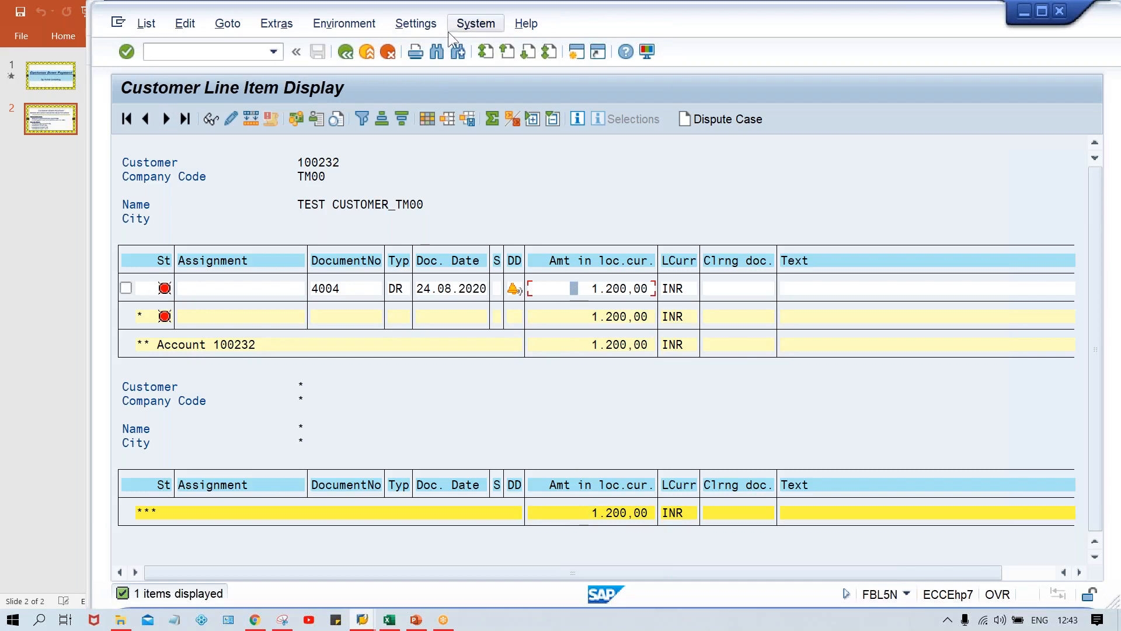
- Return to the report selection, include Special G/L transactions and run the customer line item report again
left_click(343, 50)
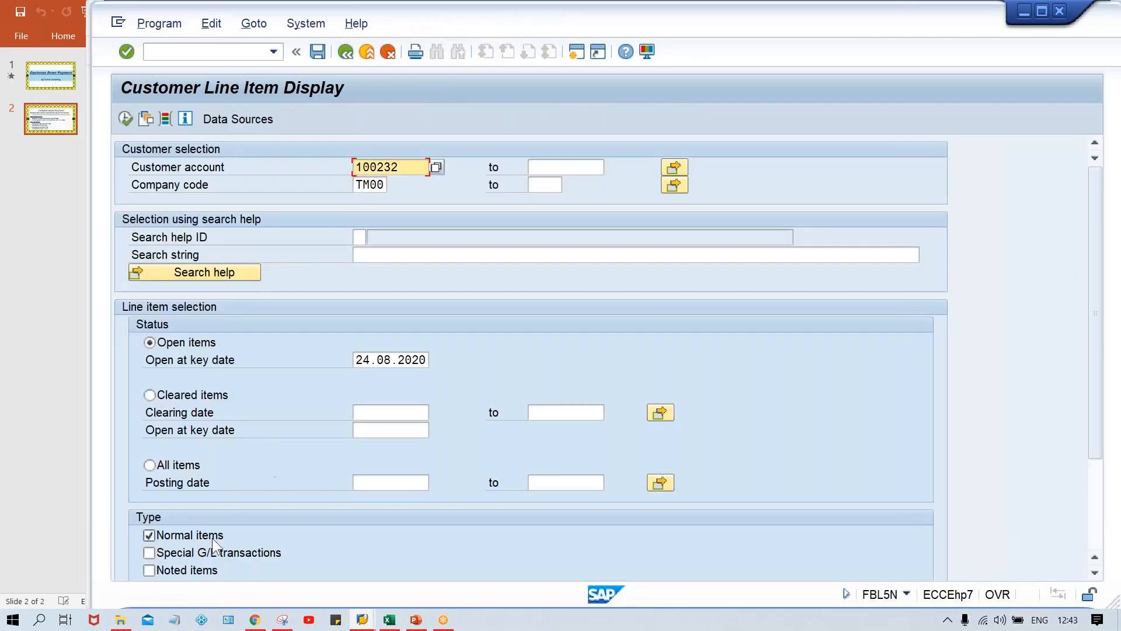
left_click(209, 552)
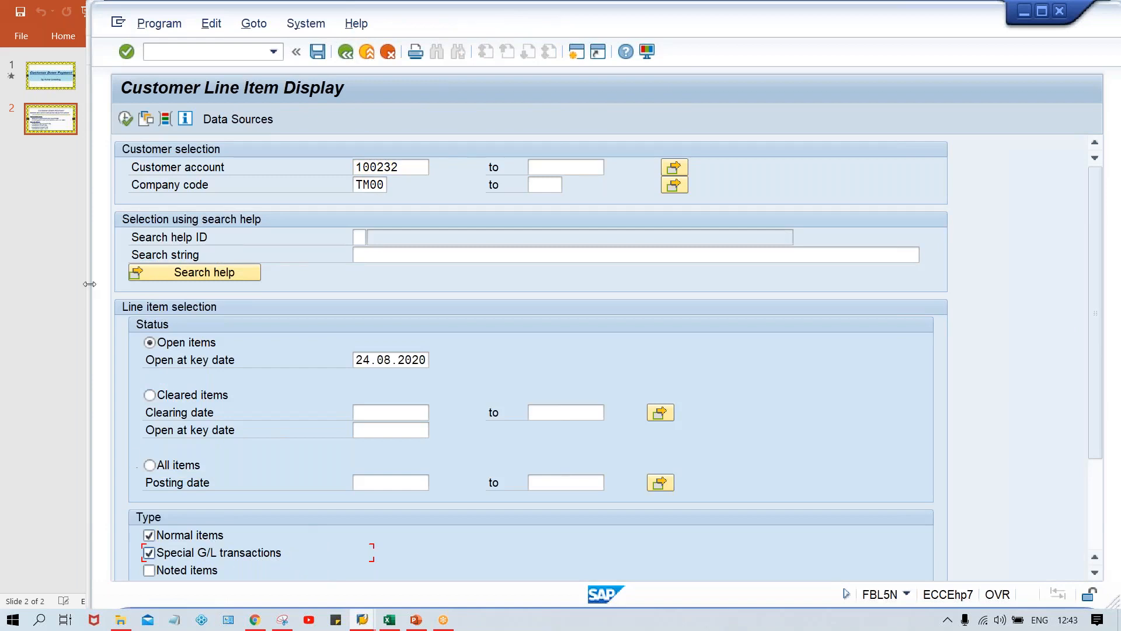
left_click(126, 119)
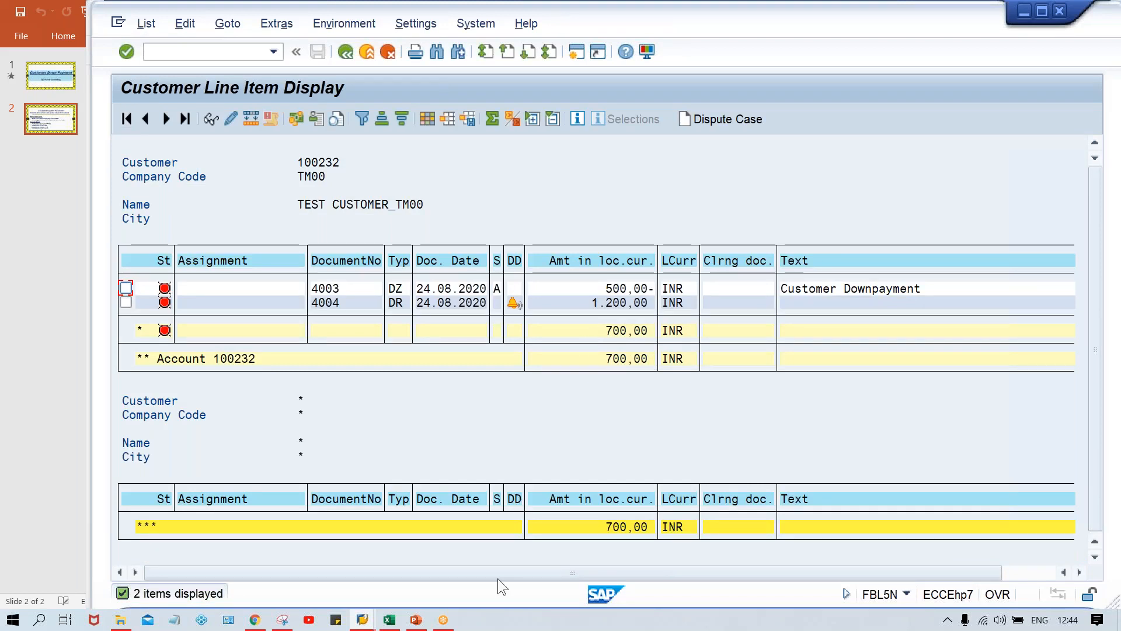
- Open the Customer Downpayment line item from the report and examine its G/L account
mouse_move(362, 619)
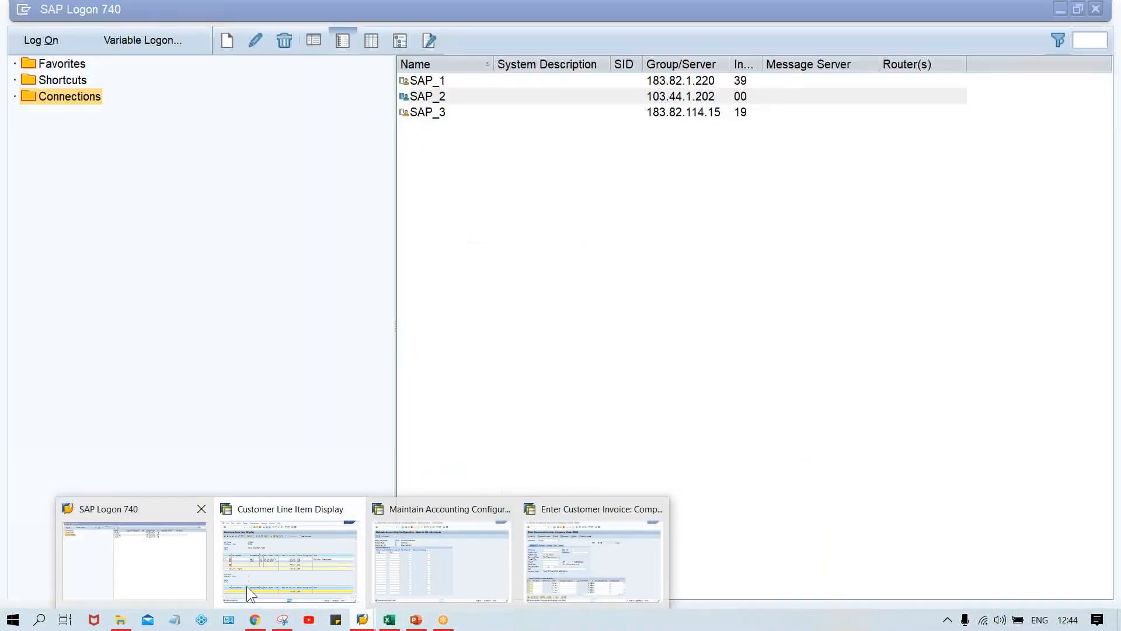
left_click(258, 585)
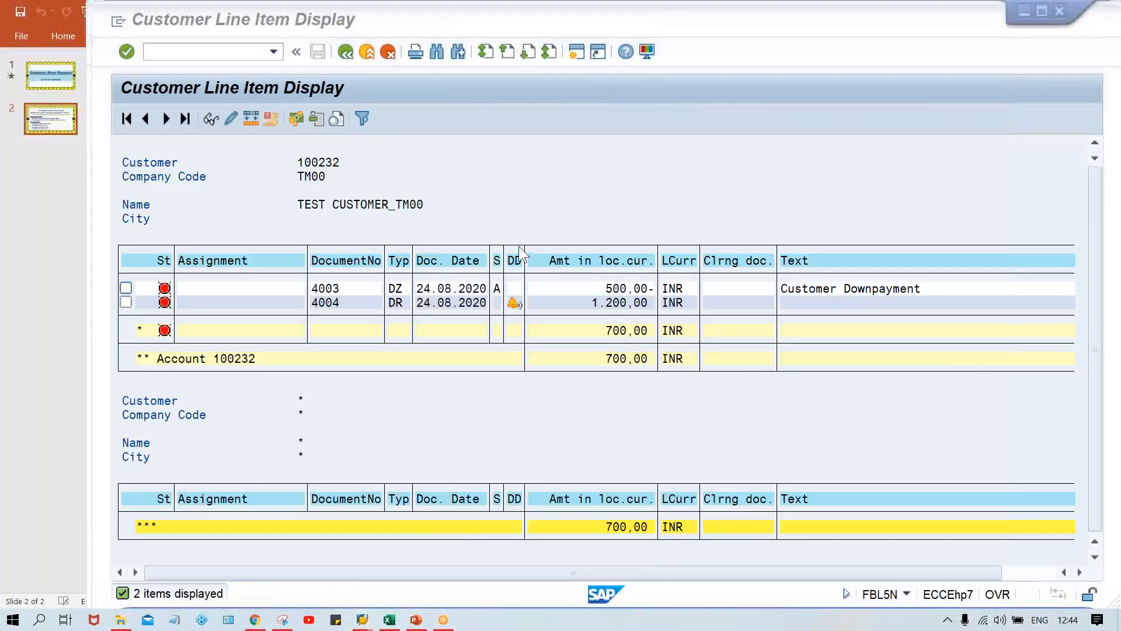
double_click(601, 287)
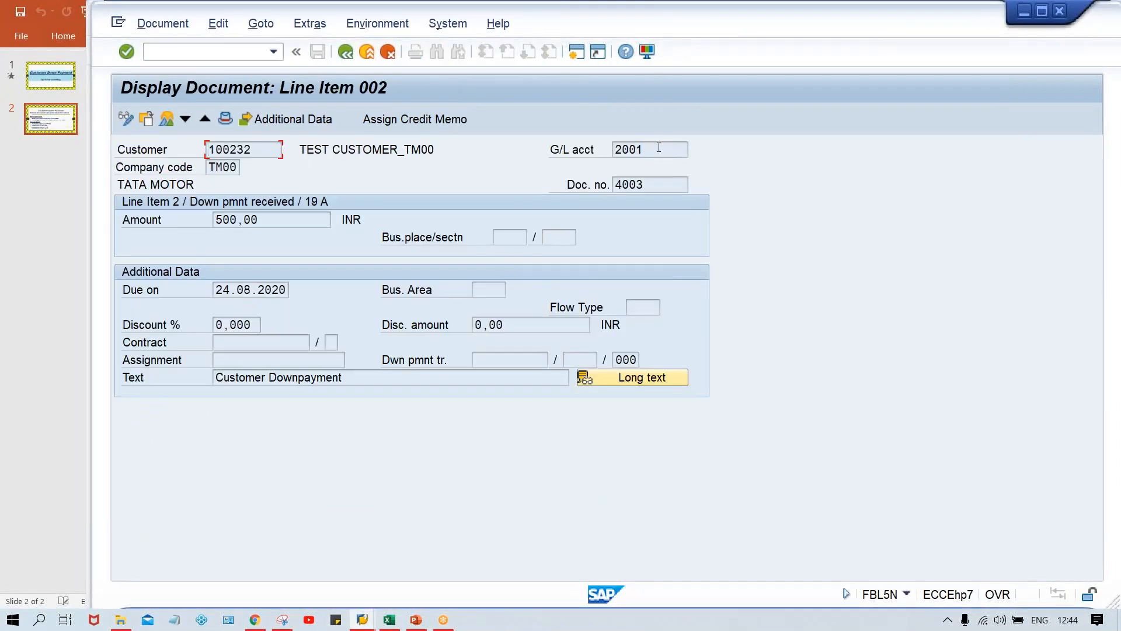
left_click_drag(660, 146, 599, 154)
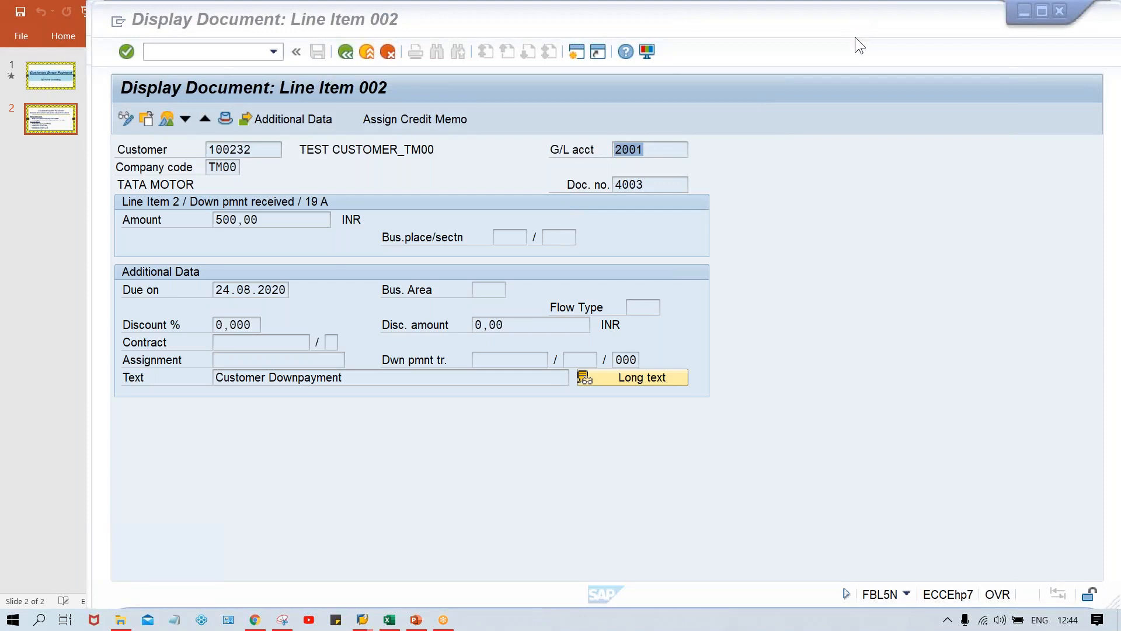
left_click(884, 208)
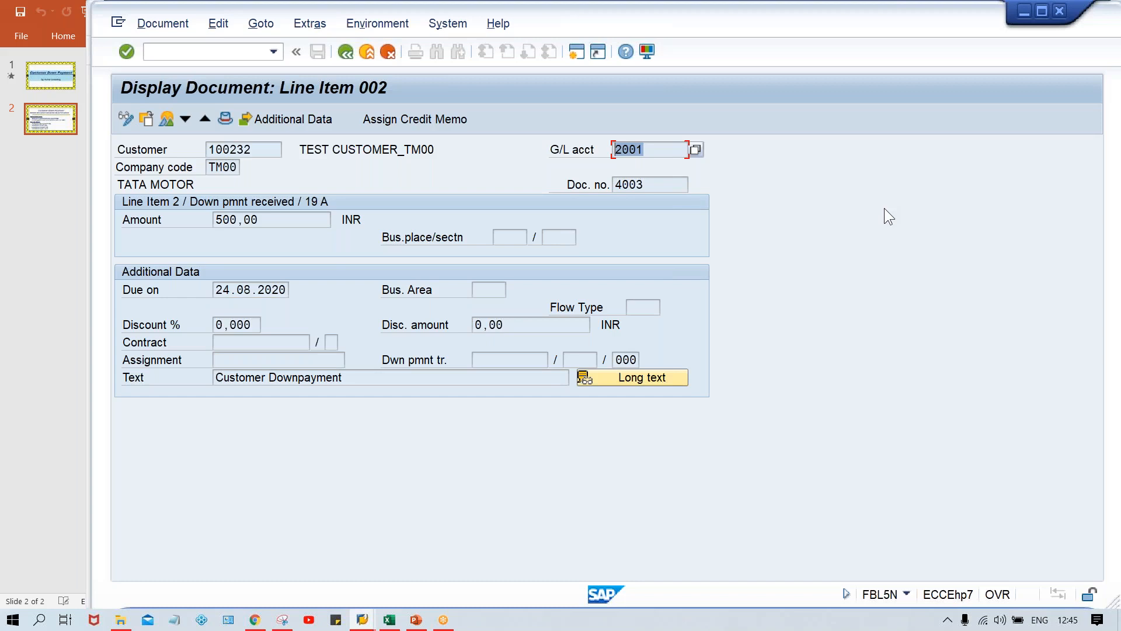
- Leave the line item display and start the incoming payments transaction F-28
left_click(162, 55)
type("/NF-28")
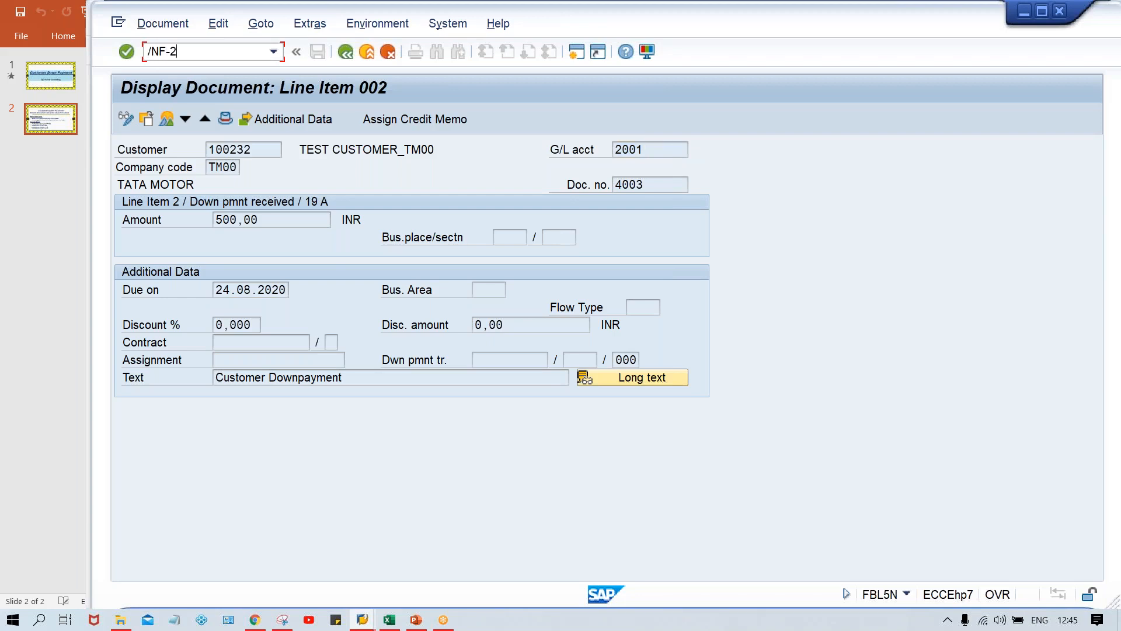
key("Return")
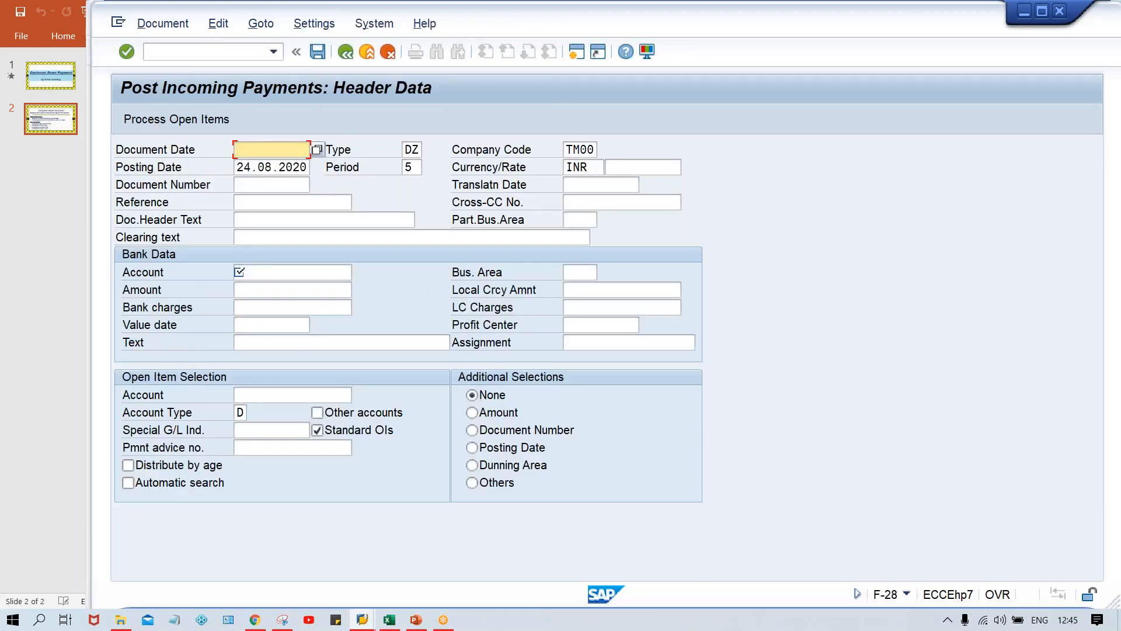
- Enter 24.08.2020 as the document date of the incoming payment
key("space")
key("Down")
key("Return")
key("Down")
key("Down")
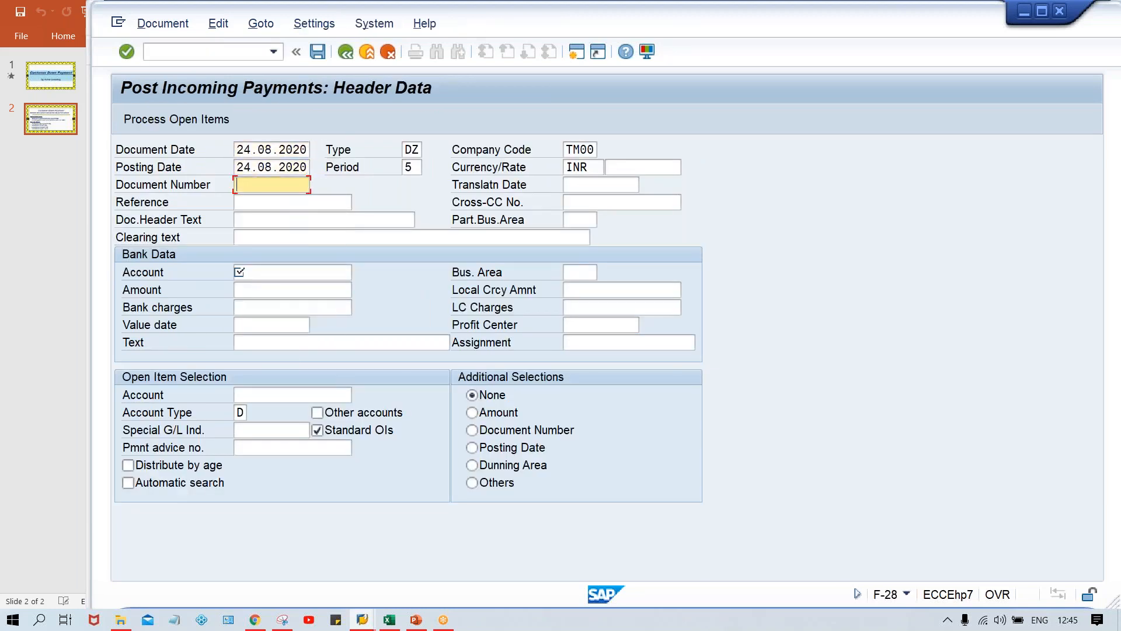
- Enter account 1000 and an amount of 700 in the bank data
key("Down")
key("Down")
key("Down")
key("Down")
key("space")
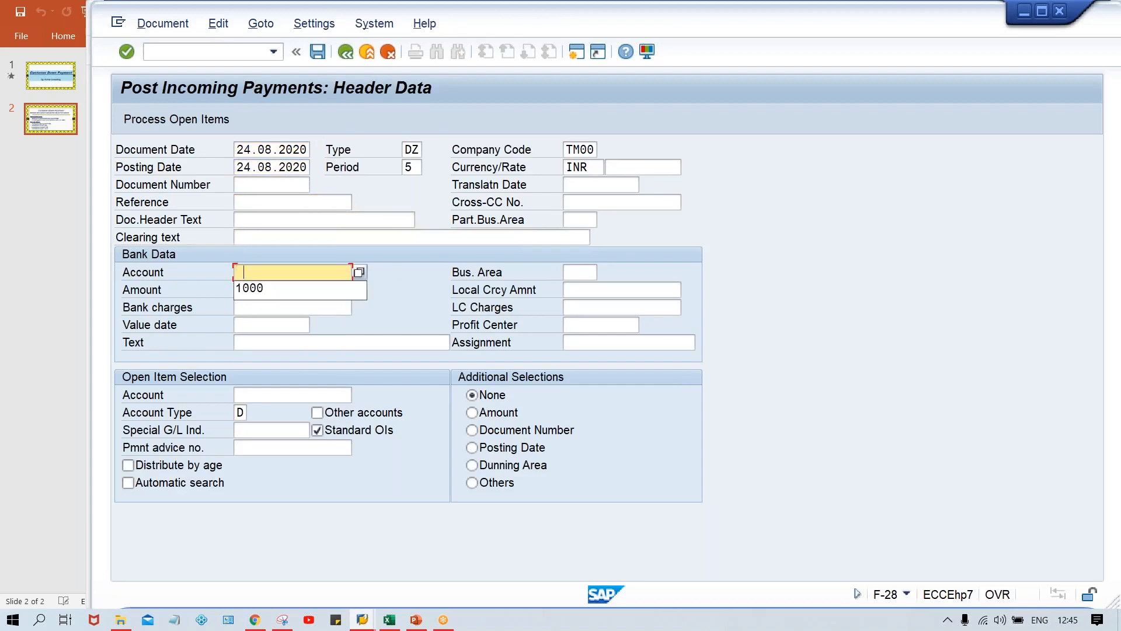
key("Down")
key("Return")
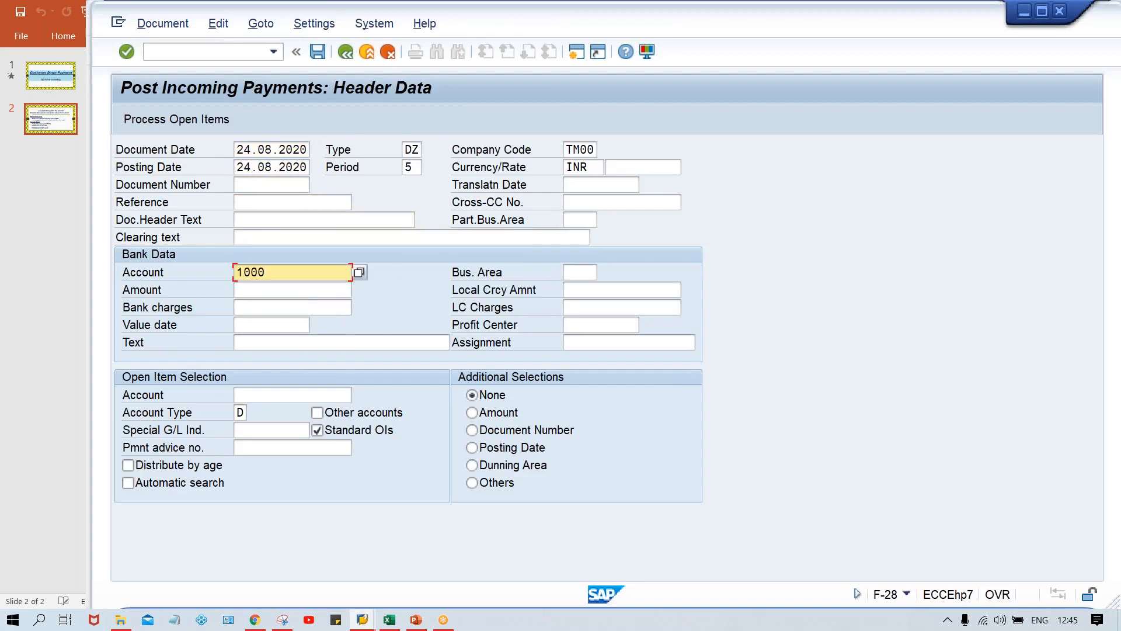
key("Down")
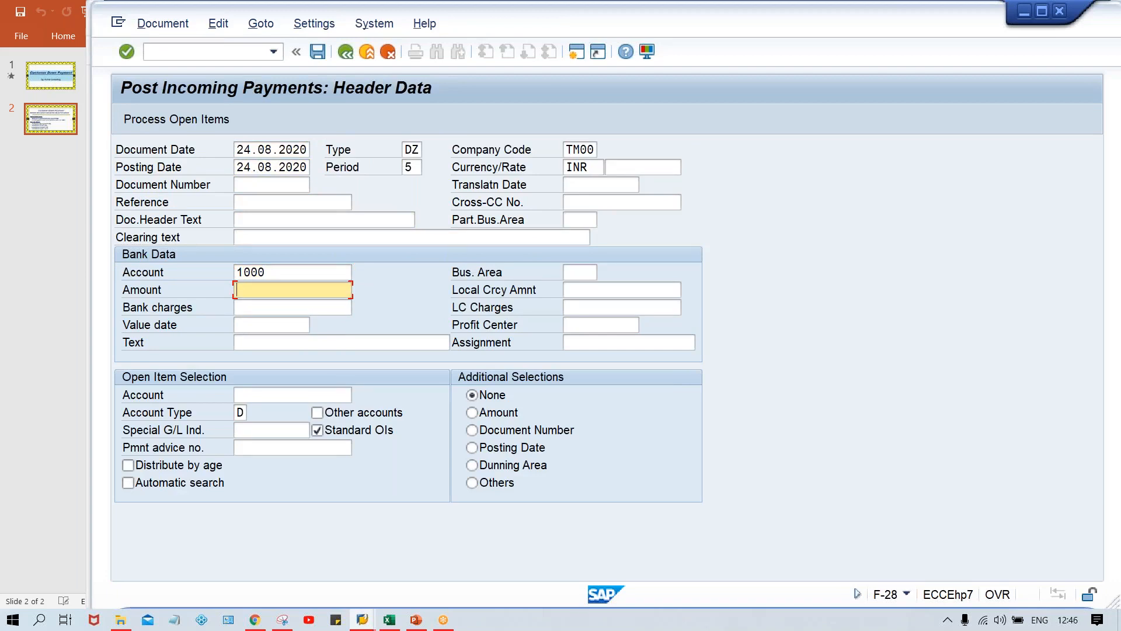
type("700")
- Process the test customer's open items without a special G/L indicator and examine the listed gross amount
left_click(253, 396)
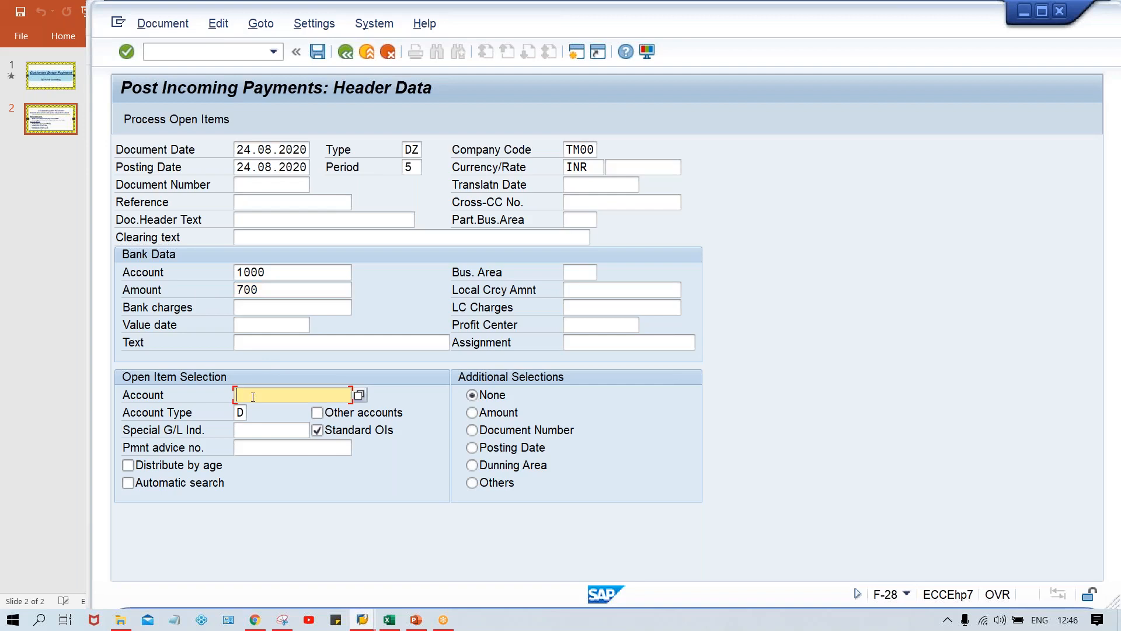
left_click(253, 397)
key("Down")
key("Return")
key("Return")
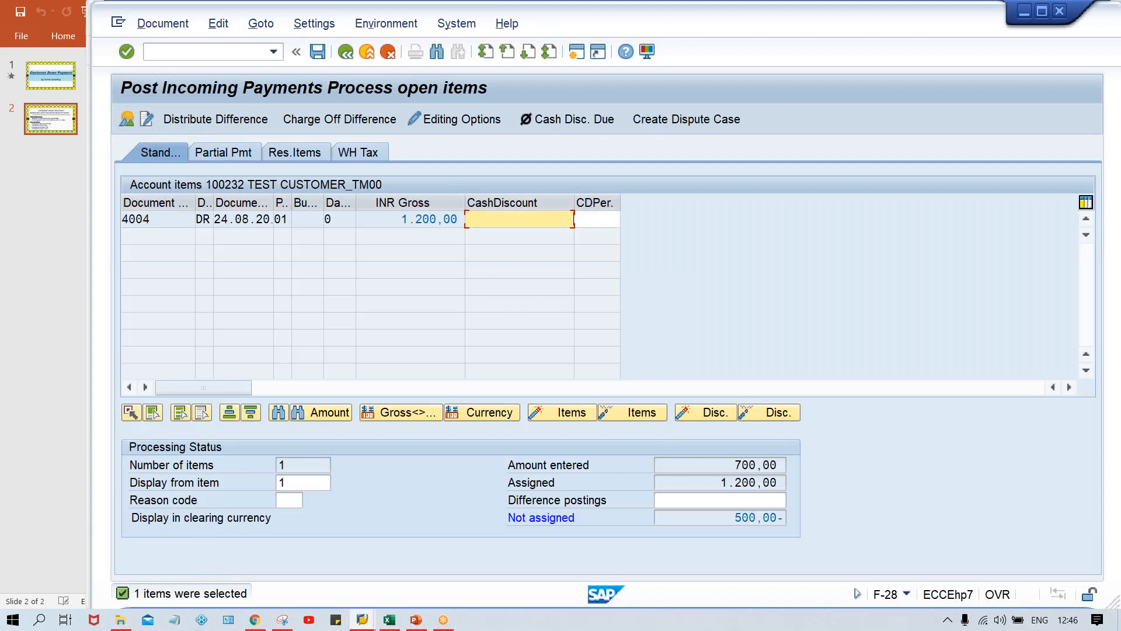
left_click(387, 222)
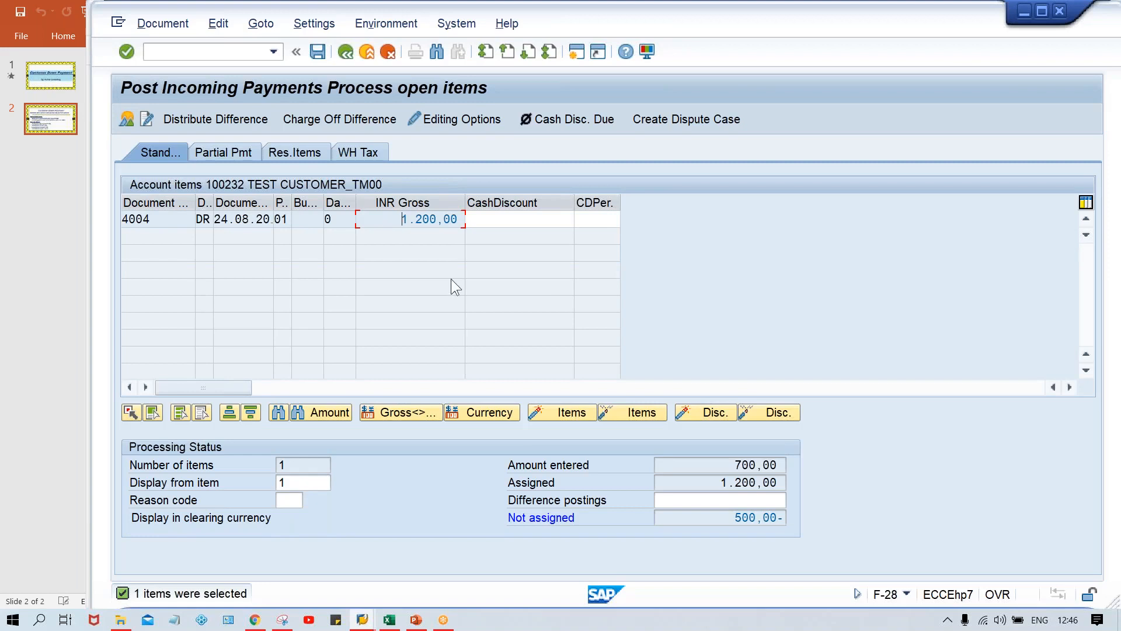
- Leave open item processing and discard the entered payment to return to a blank payment header
left_click(394, 59)
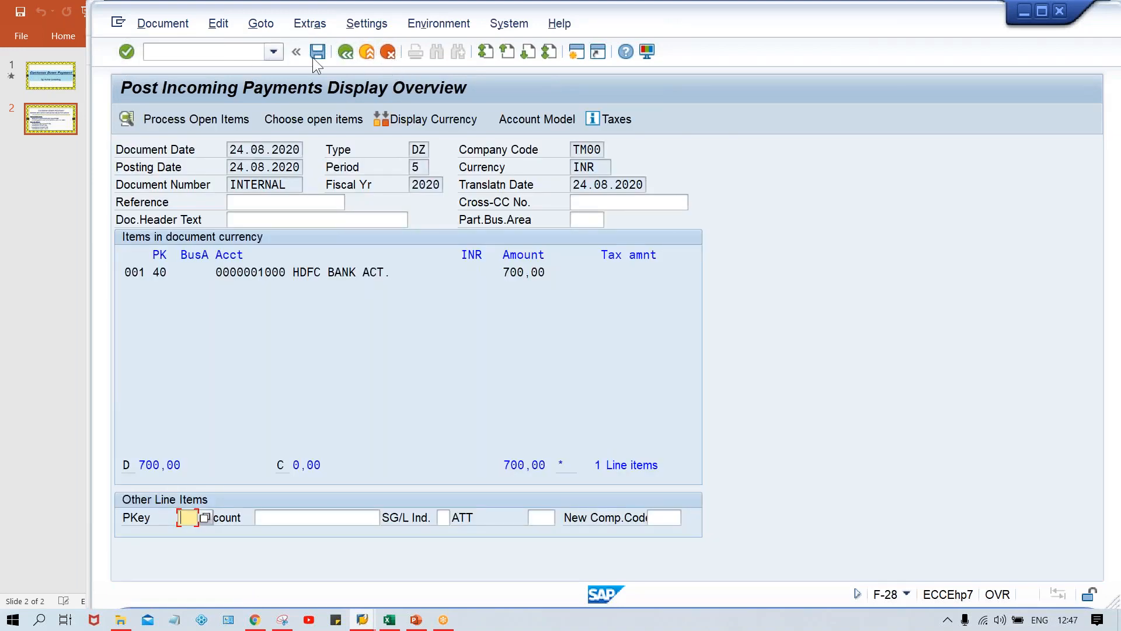
left_click(343, 56)
left_click(388, 350)
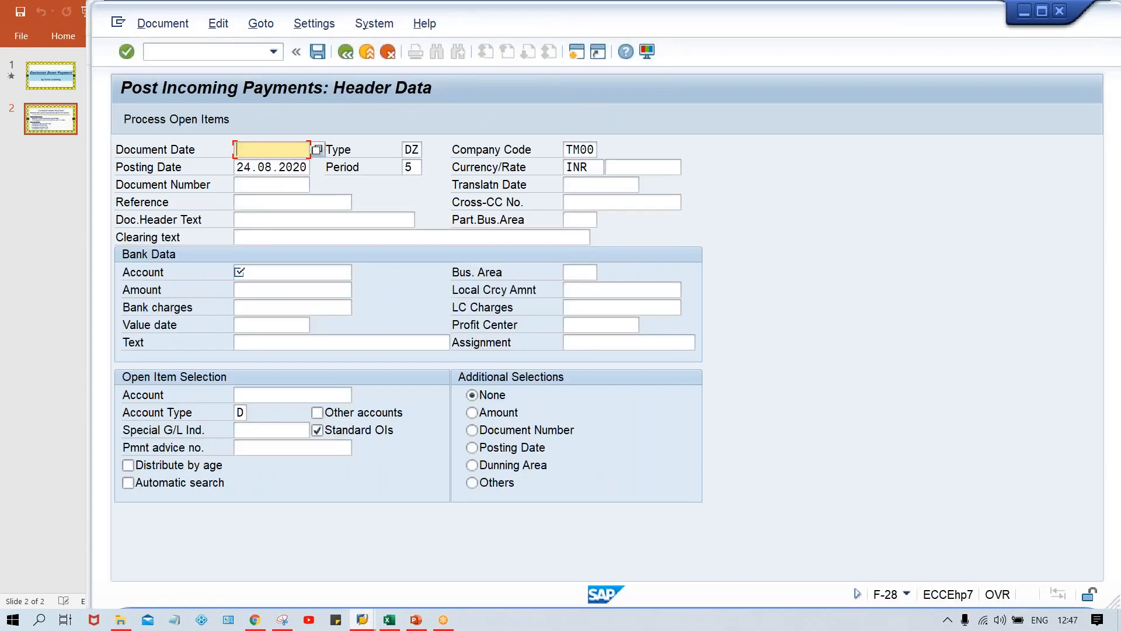
- Enter 24.08.2020 as the document date in the blank payment header
key("BackSpace")
key("Down")
key("Return")
- Set the bank data to account 1000 and amount 700 for the new payment
key("Down")
key("Down")
key("Down")
key("Down")
key("Down")
key("Down")
key("BackSpace")
key("Down")
key("Return")
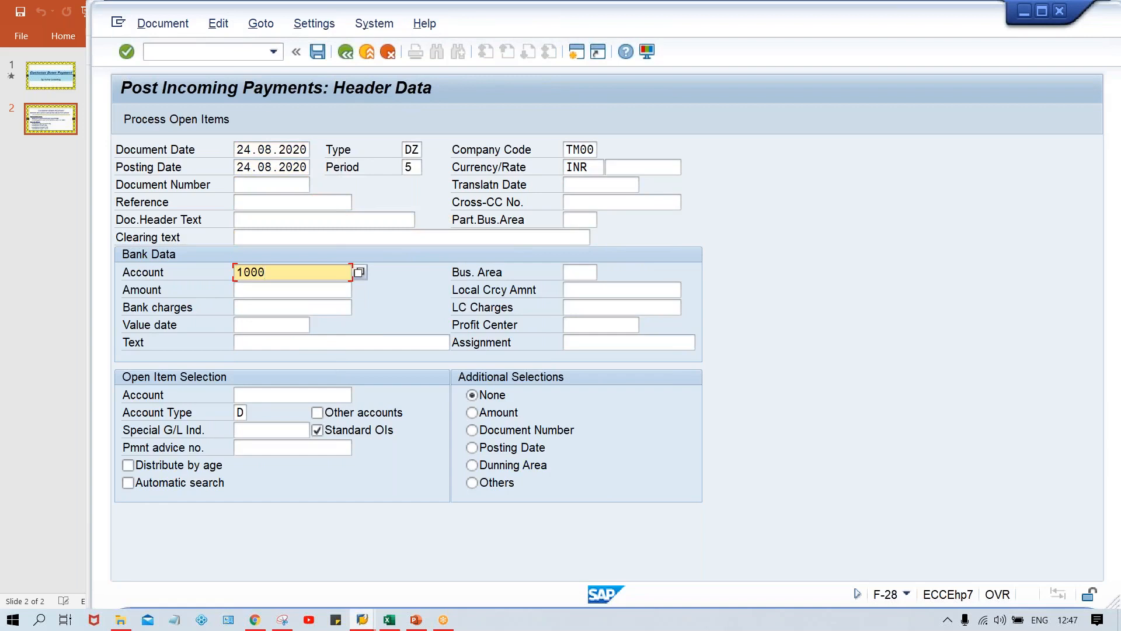
key("Down")
key("BackSpace")
key("Down")
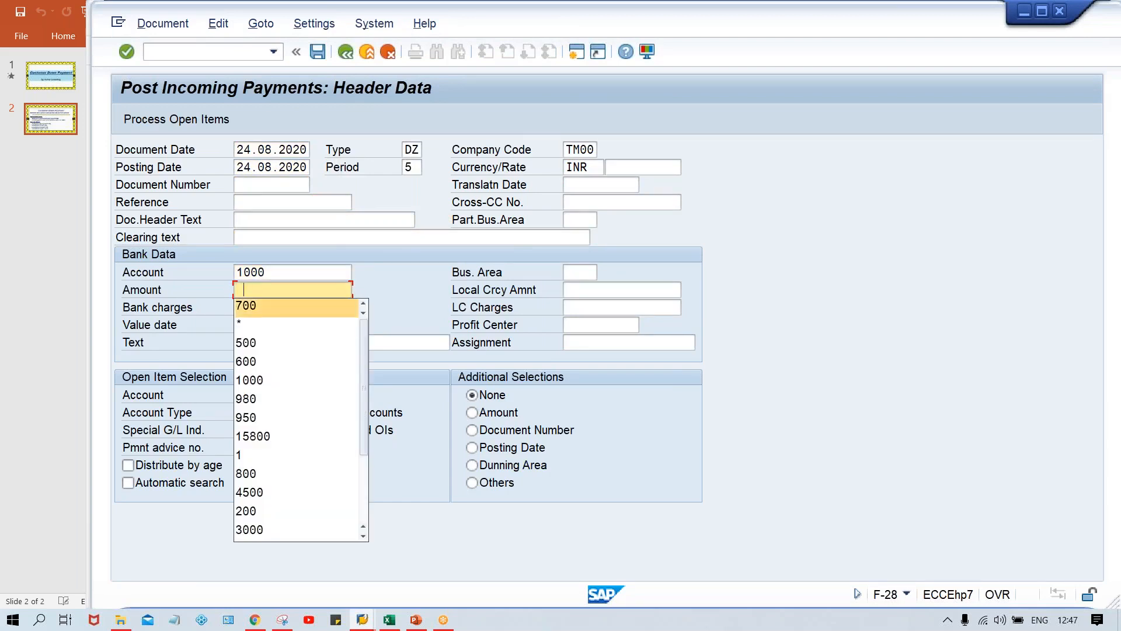
key("Return")
- Enter the test customer's account number in the open item selection
key("Down")
key("Down")
key("Down")
key("Down")
key("Down")
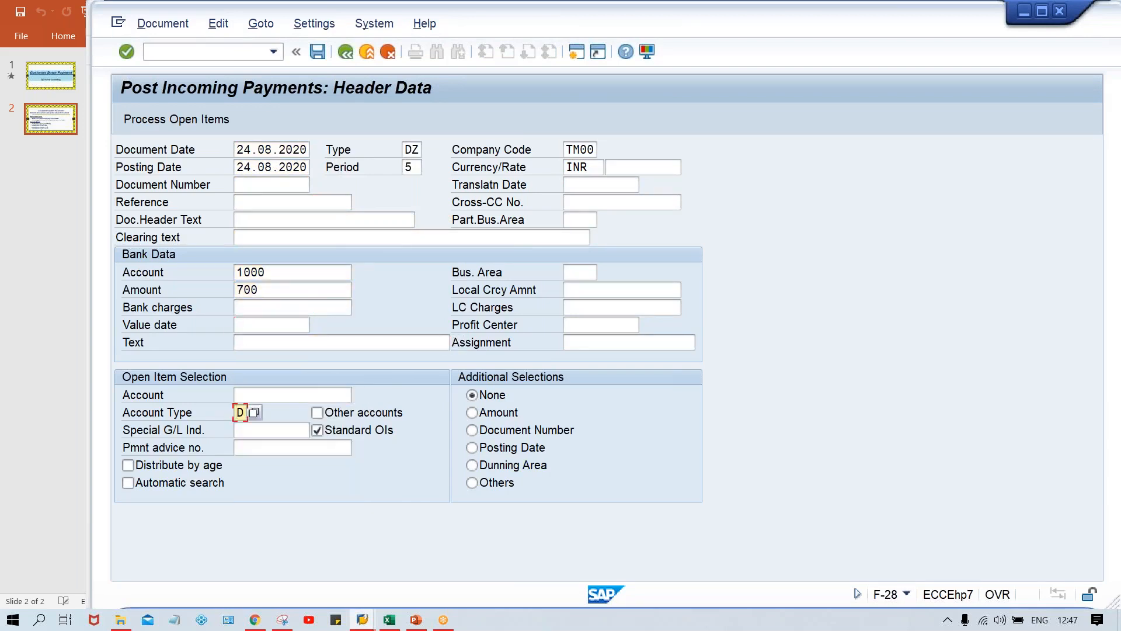
key("Up")
key("BackSpace")
key("Down")
key("Return")
- Set the special G/L indicator to A and process the customer's open items
key("Down")
key("Down")
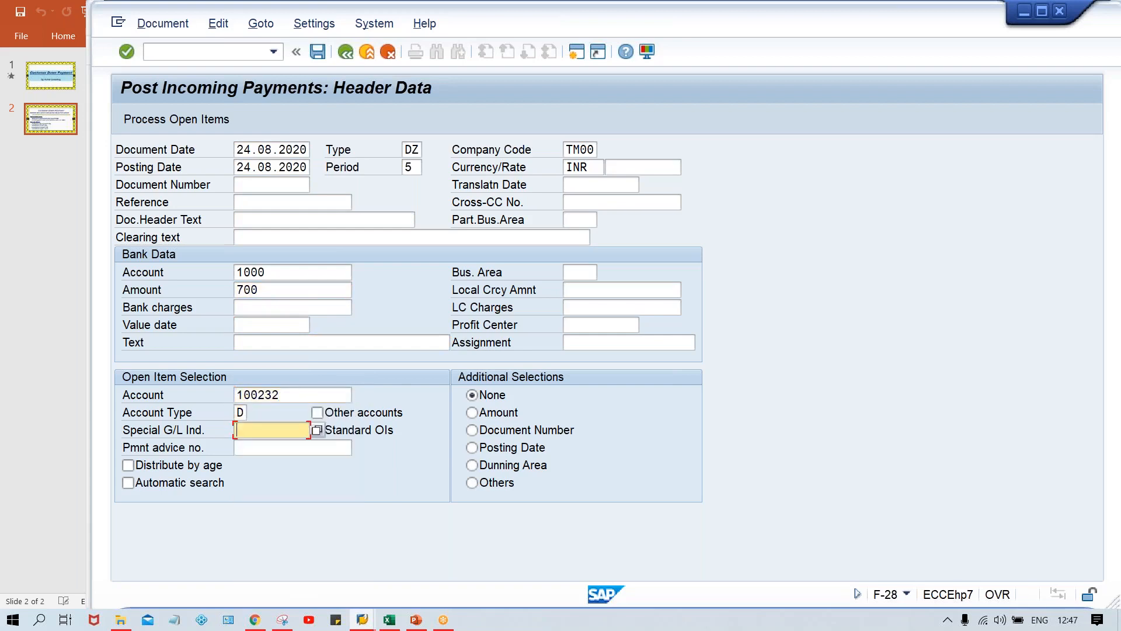
type("A")
key("Return")
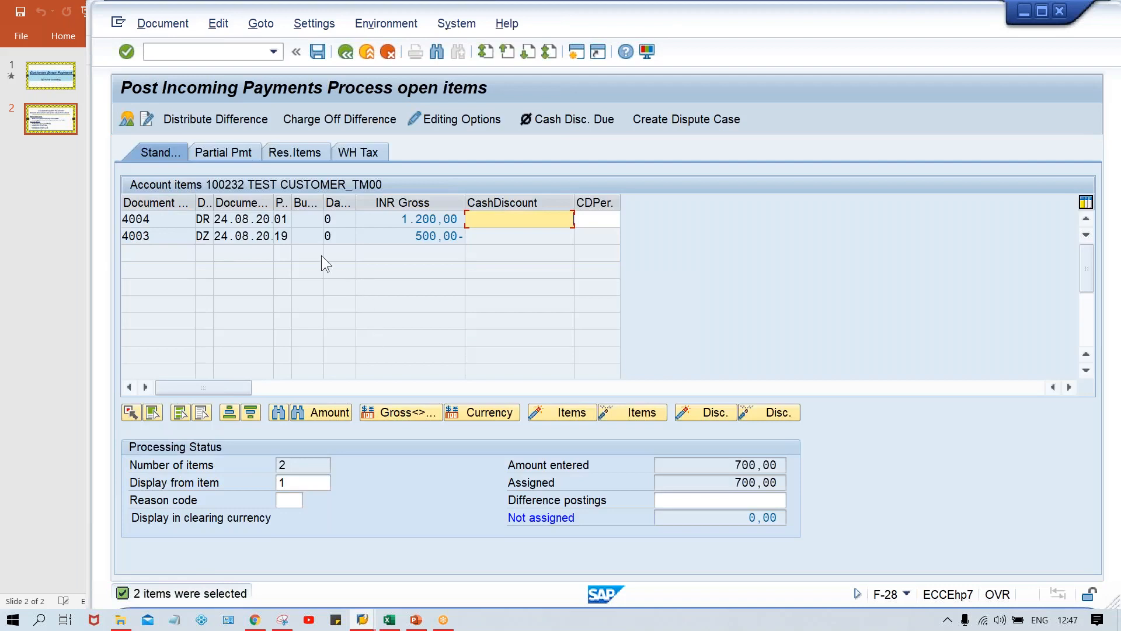
- Simulate the incoming payment document to display its line item overview
left_click(176, 31)
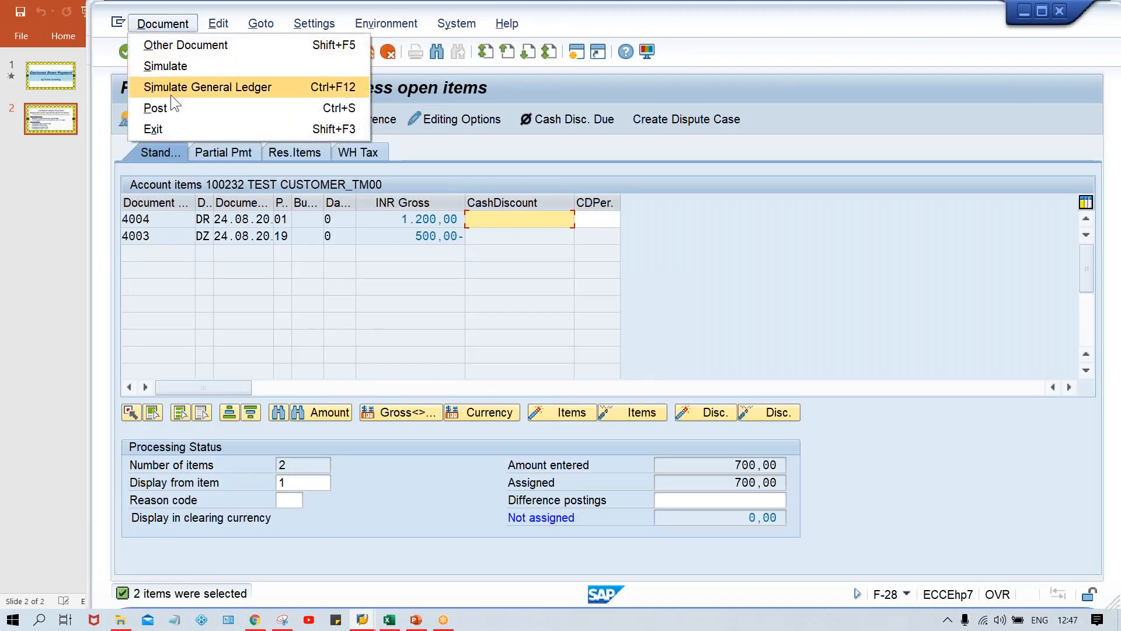
left_click(168, 68)
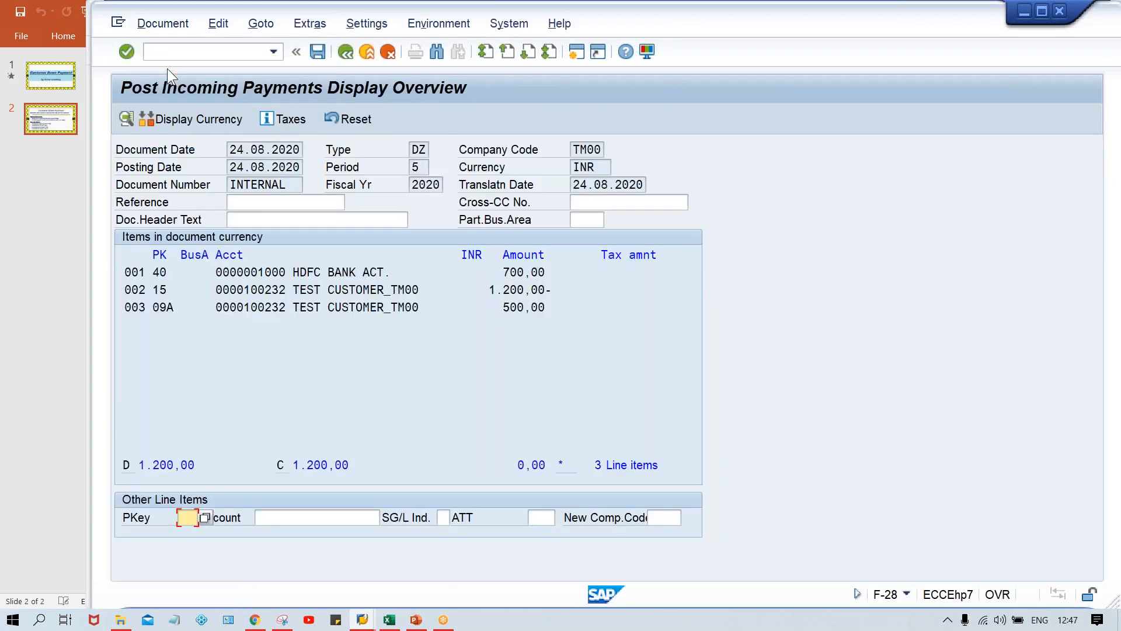
left_click(393, 365)
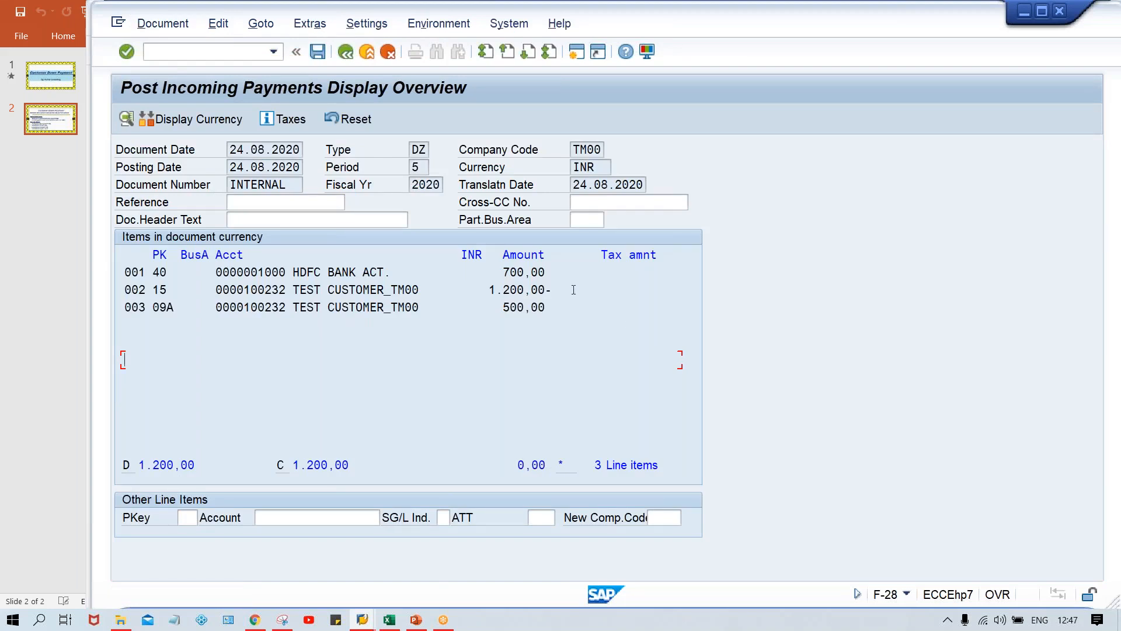
- Examine the amounts of customer lines 002 and 003 in the simulated payment, and switch to the customer invoice session
left_click_drag(556, 290, 489, 290)
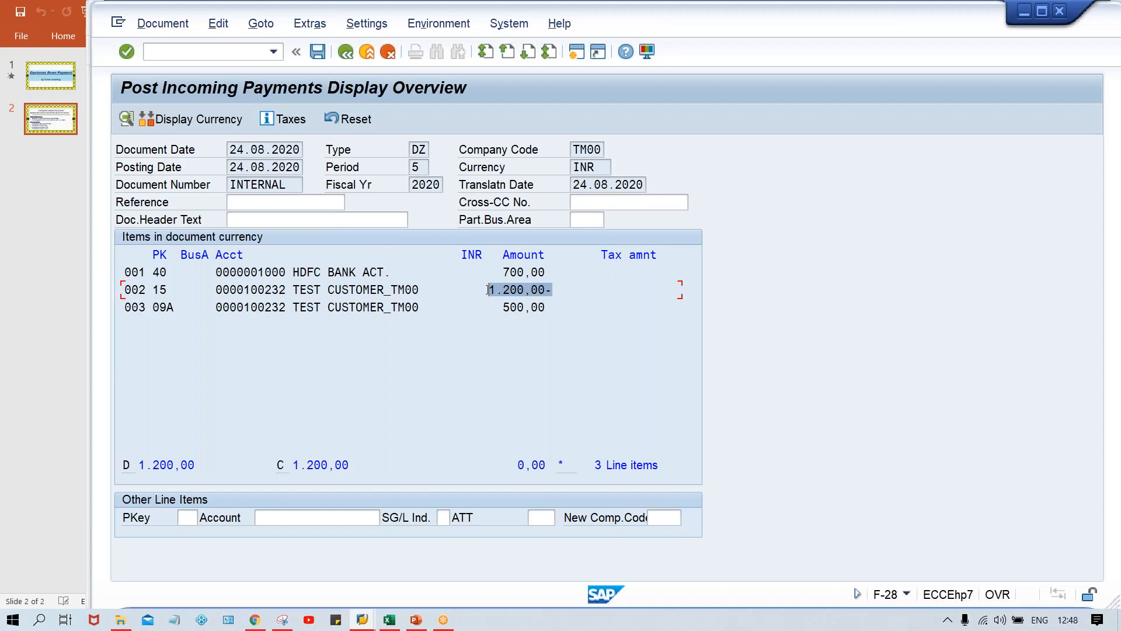
left_click(546, 307)
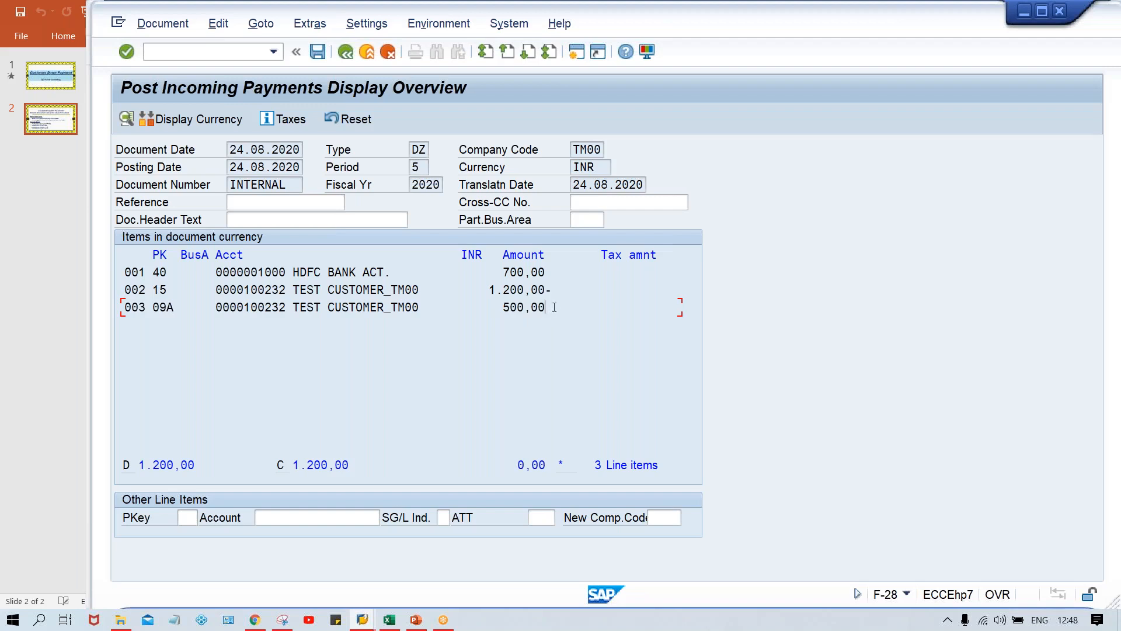
left_click_drag(553, 314, 433, 314)
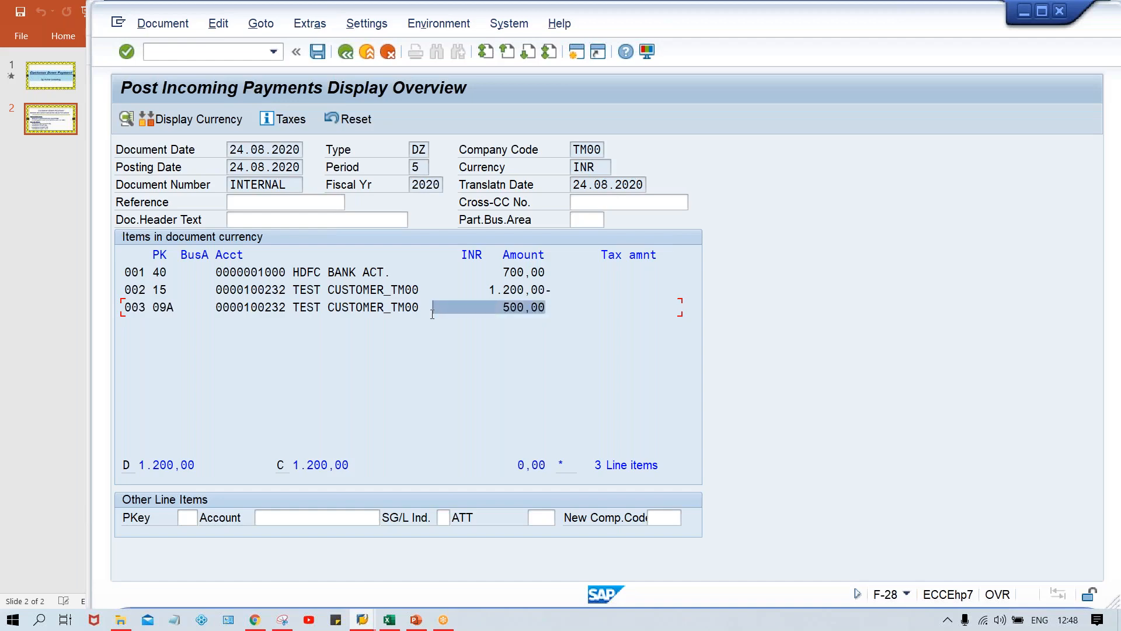
key("alt+Tab")
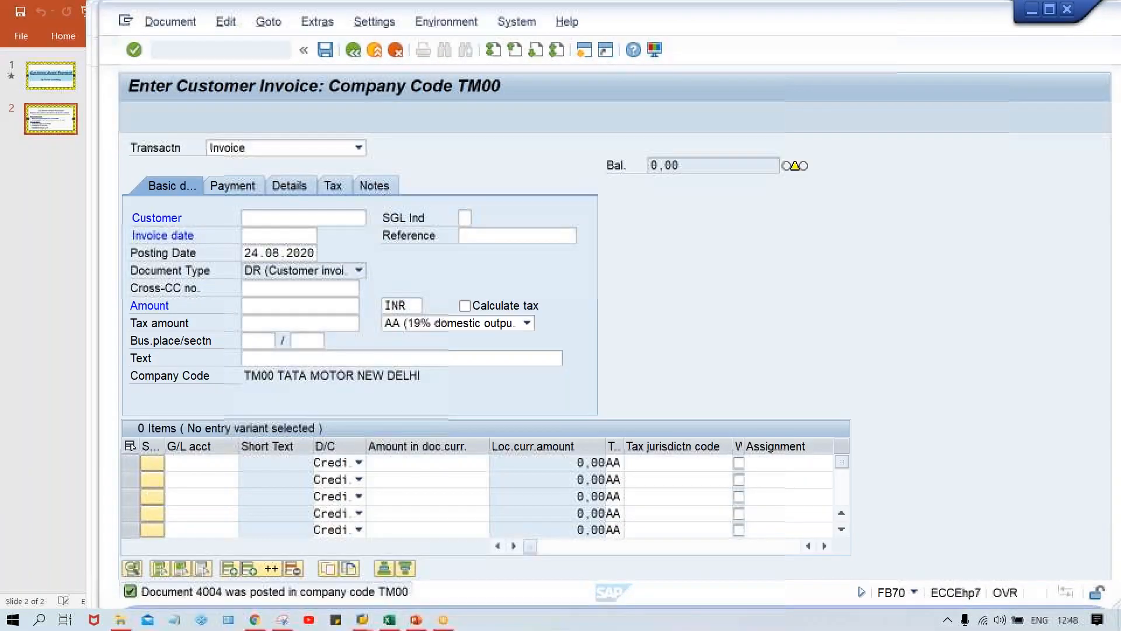
- Open transaction FBL5N and display the test customer's open line items in company code TM00, including special G/L transactions
left_click(244, 49)
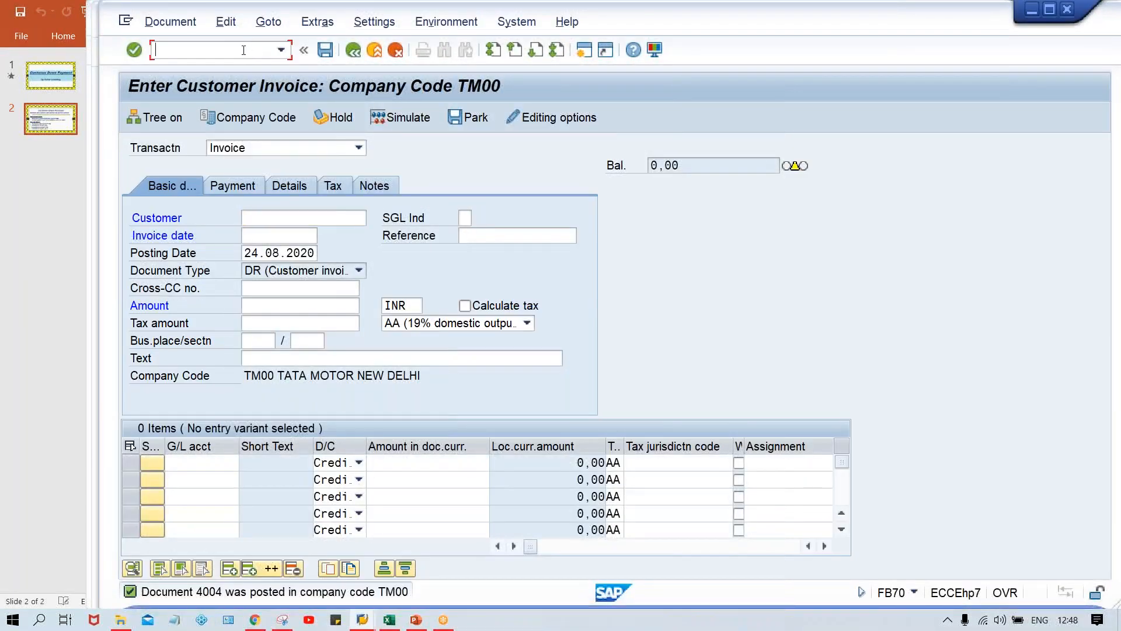
type("/NFBL5N")
key("Return")
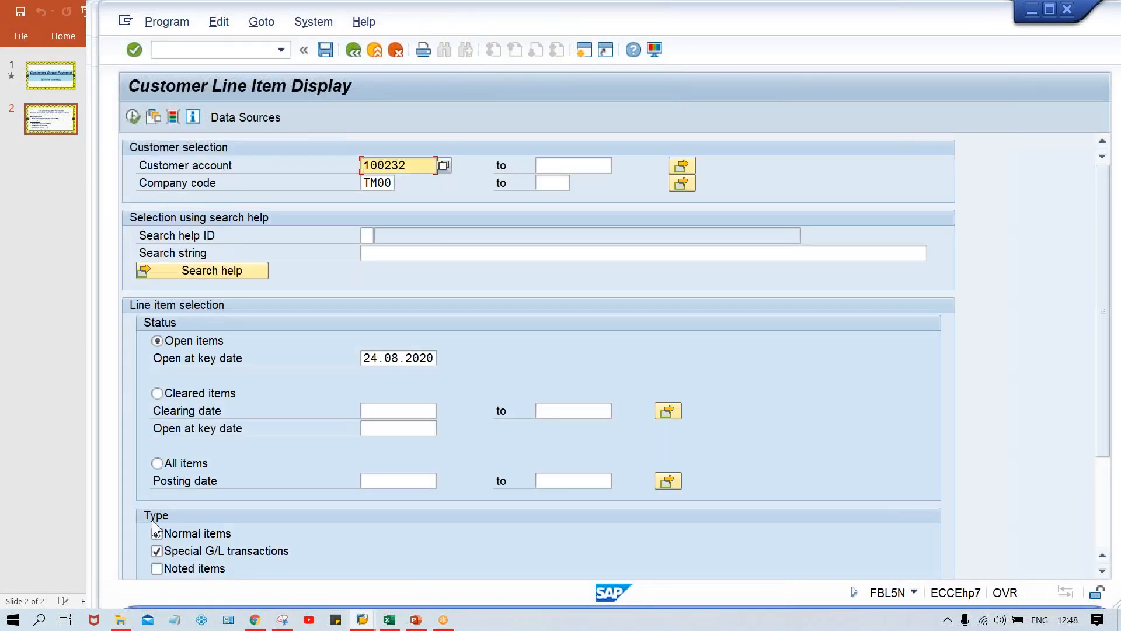
left_click(128, 120)
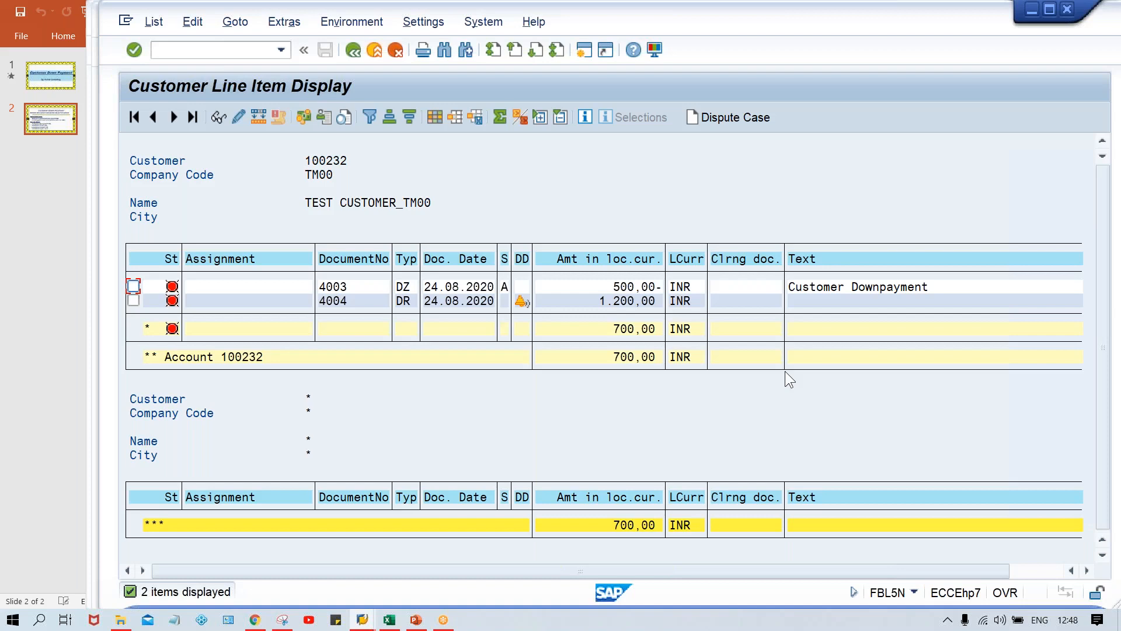
left_click(621, 301)
- Return to the simulated incoming payment, check the HDFC bank line's amount, and post the document
key("alt+Tab")
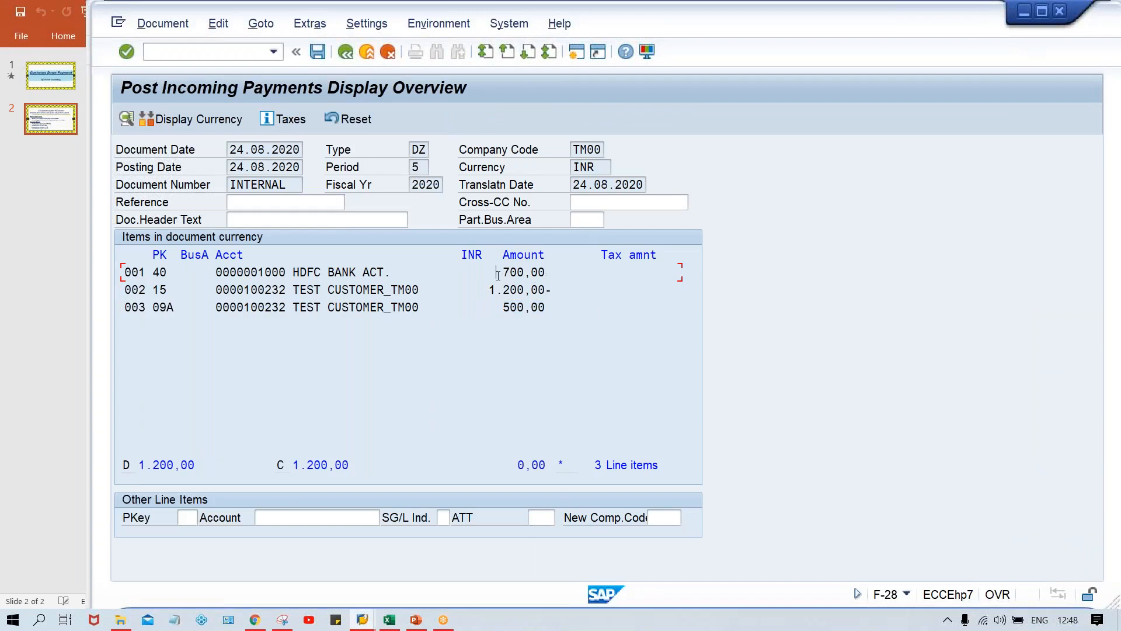
left_click_drag(497, 273, 559, 270)
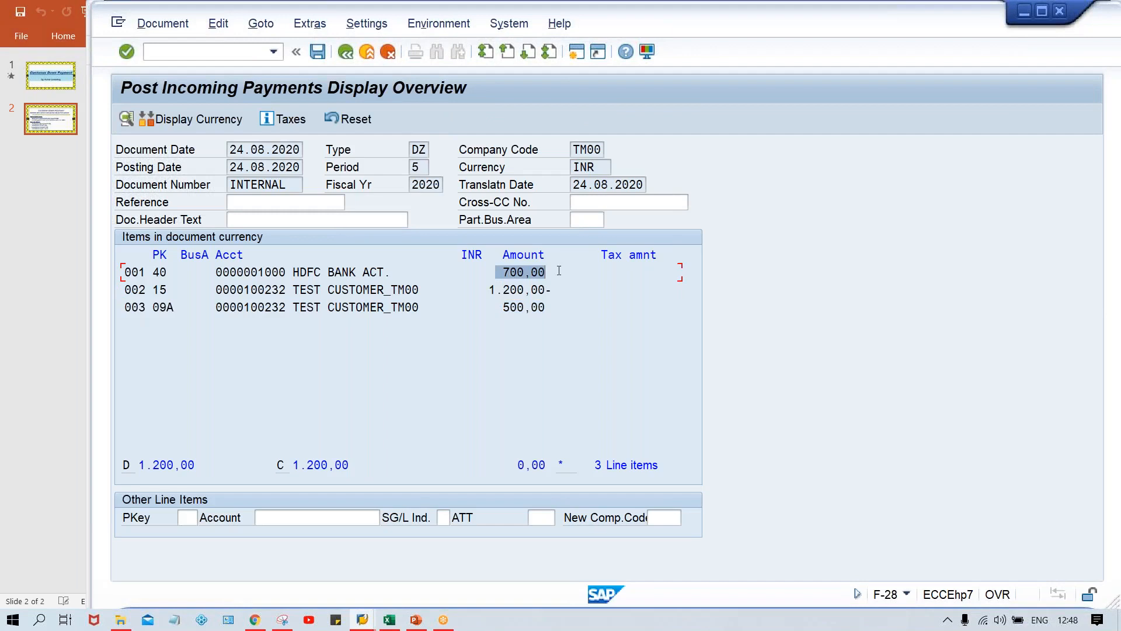
left_click(569, 270)
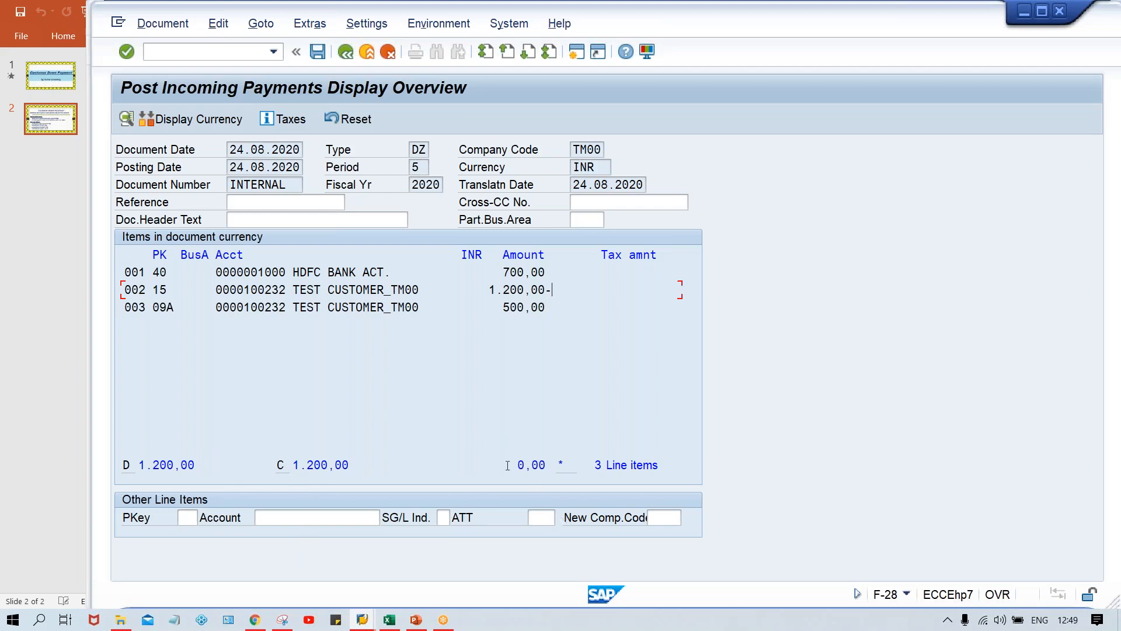
key("ctrl+s")
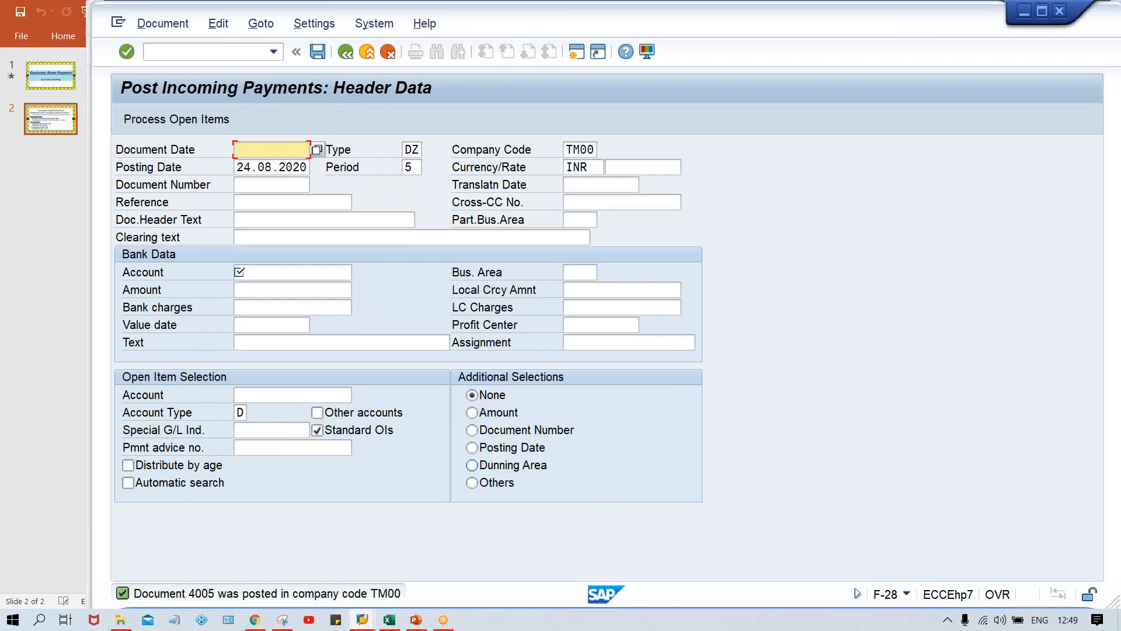
- Return to the customer line item display and refresh the open items list to check the clearing
key("alt+Tab")
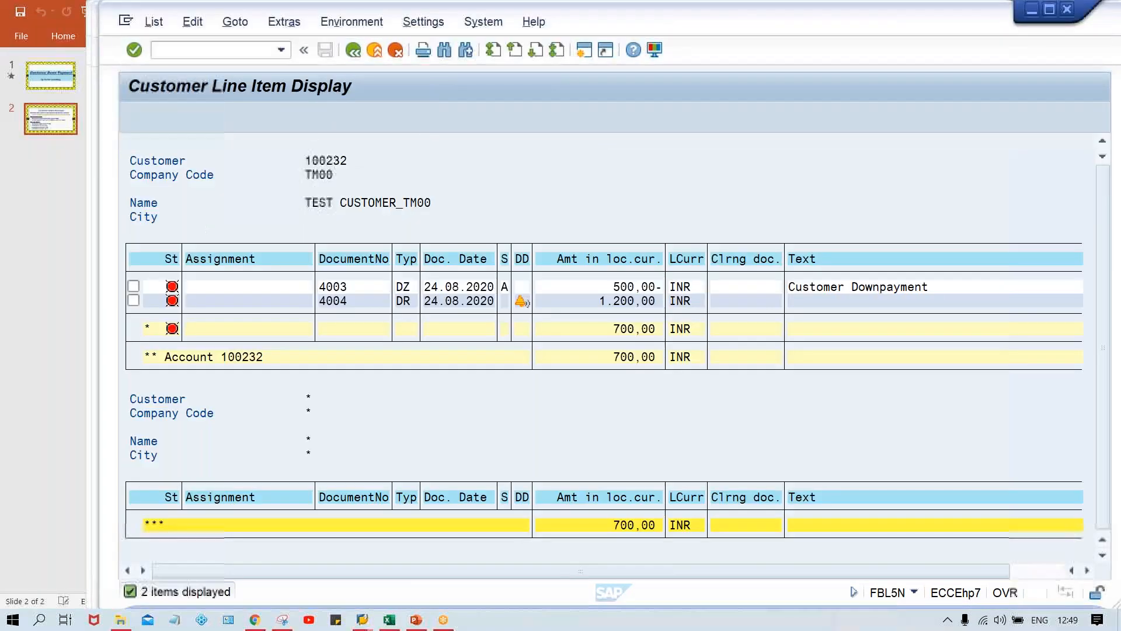
left_click(154, 22)
left_click(168, 62)
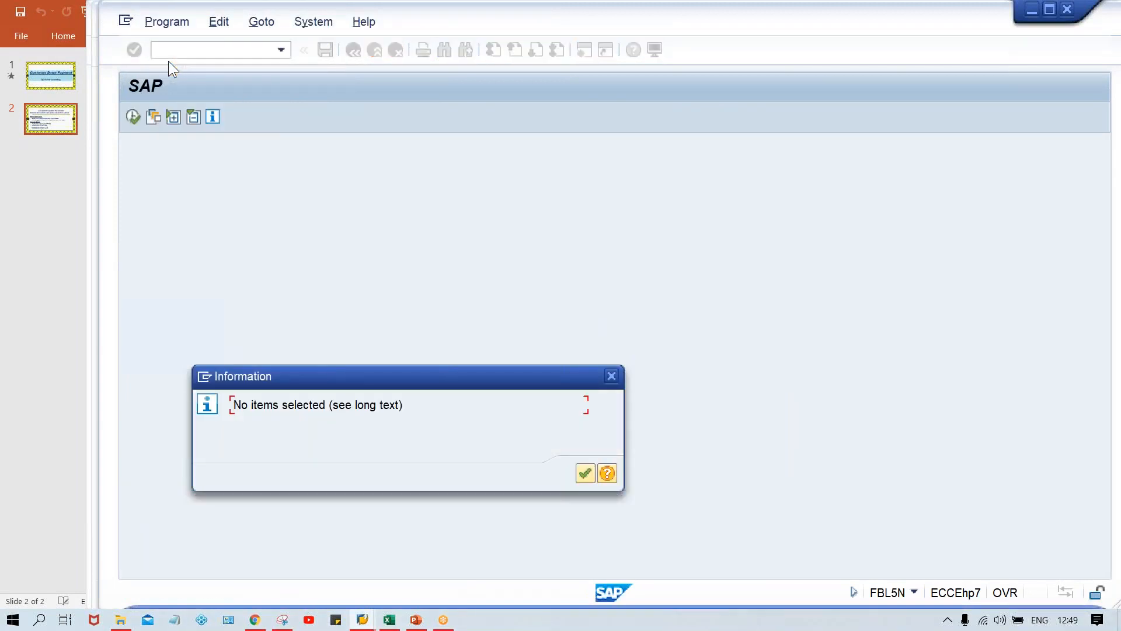
key("Return")
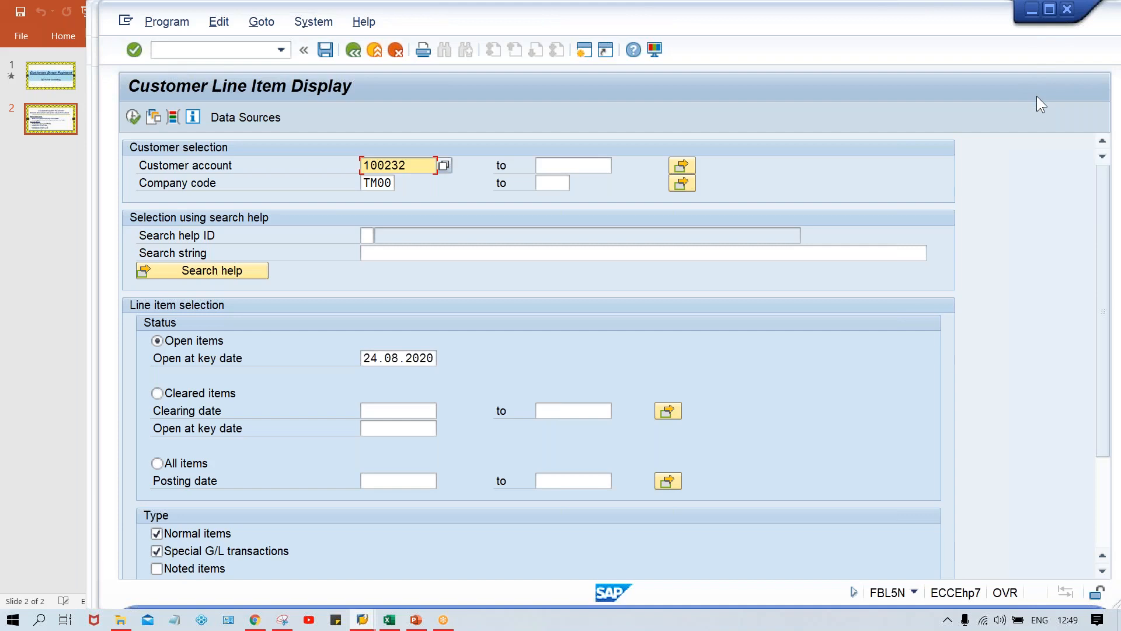
key("alt+Tab")
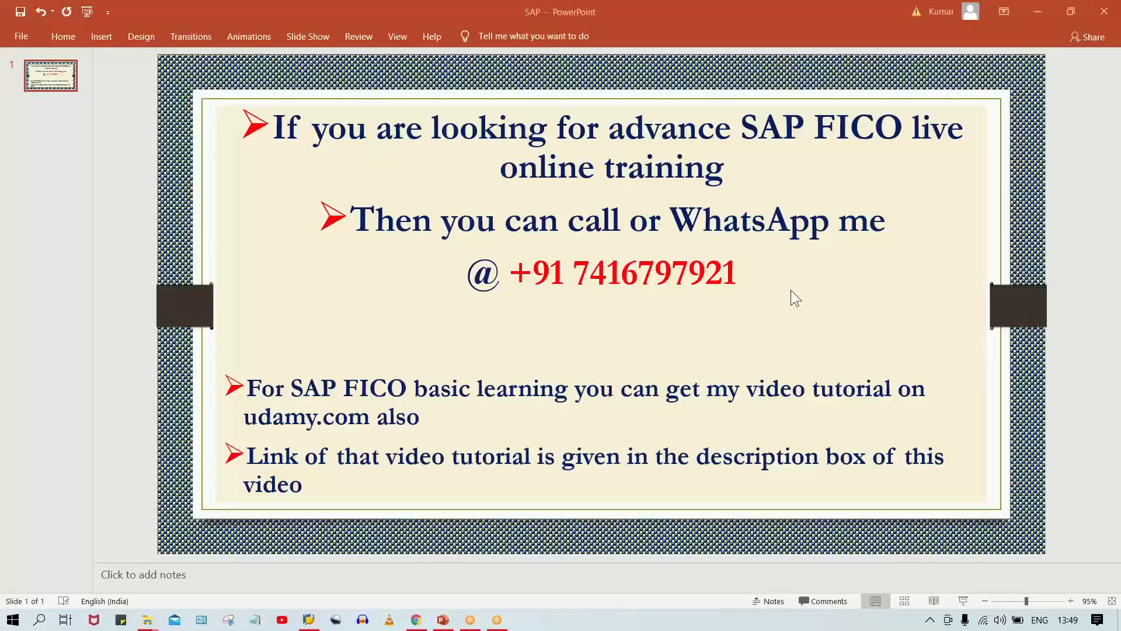